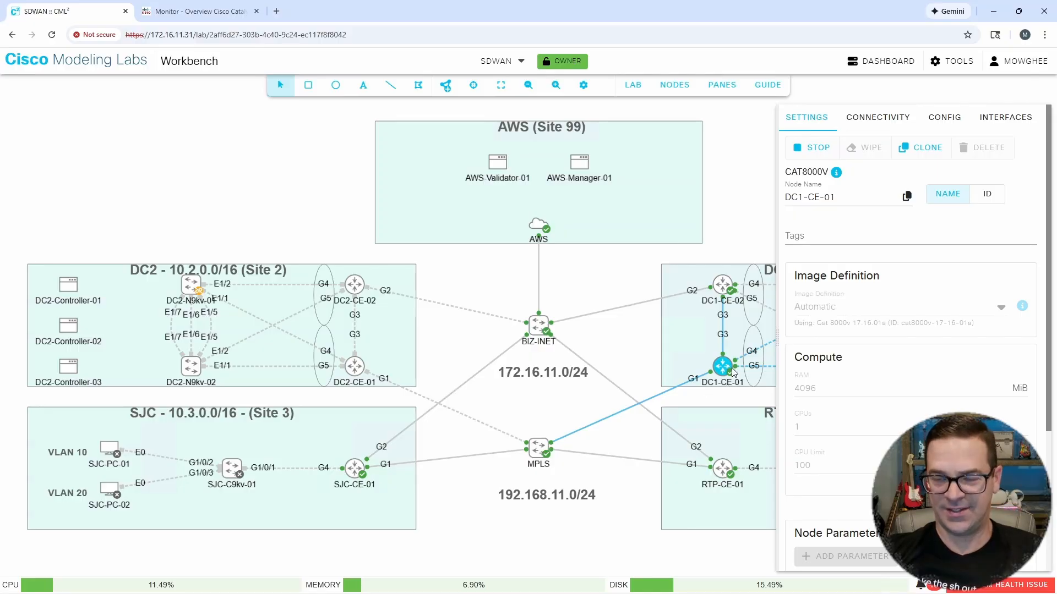
Step: Switch to Catalyst SD-WAN Manager and open the feature templates list in the classic templates configuration
left_click(831, 93)
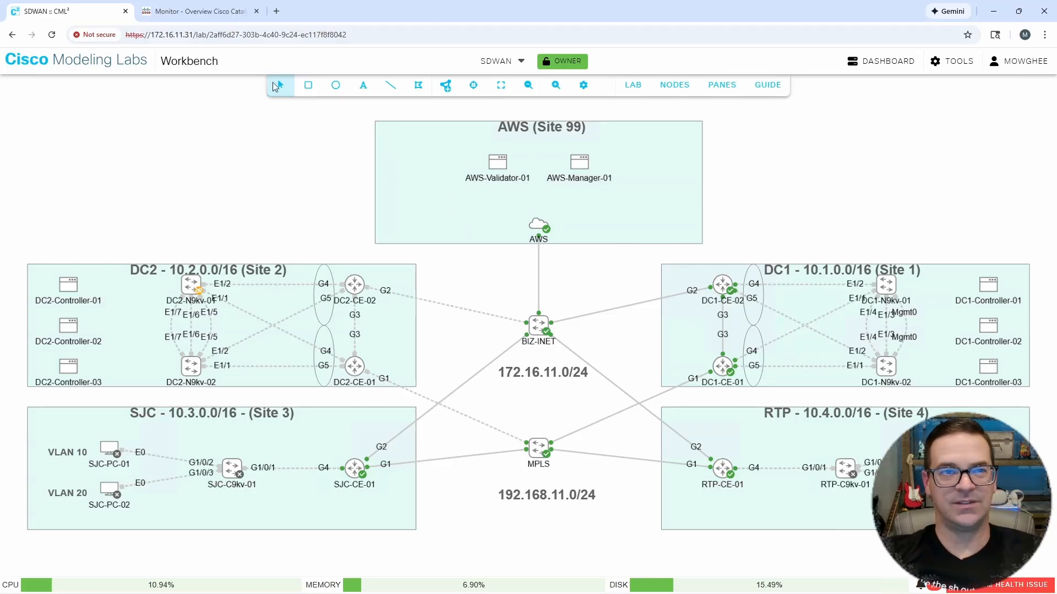
left_click(223, 16)
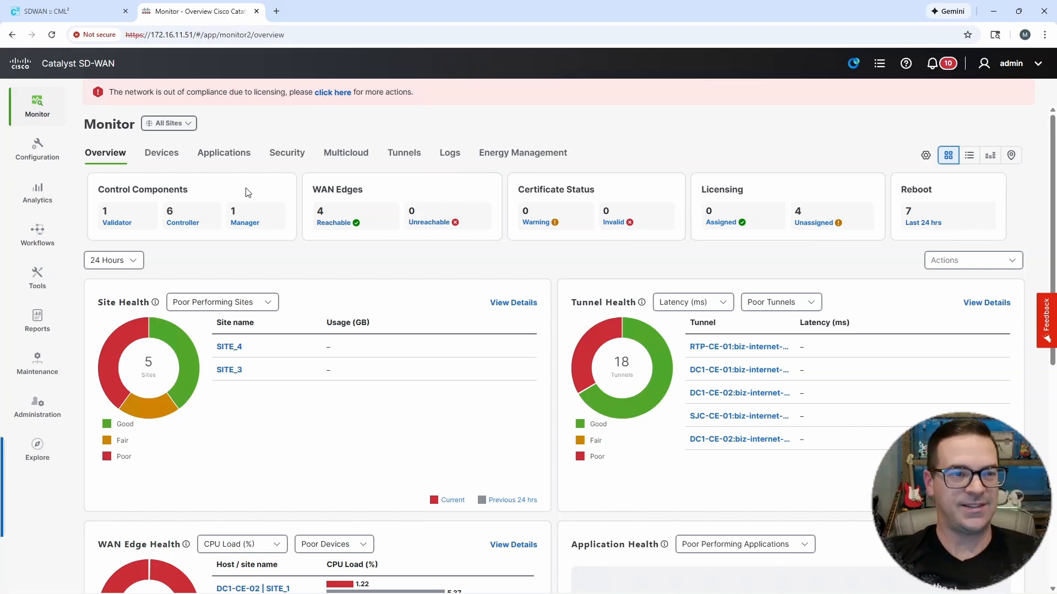
left_click(38, 158)
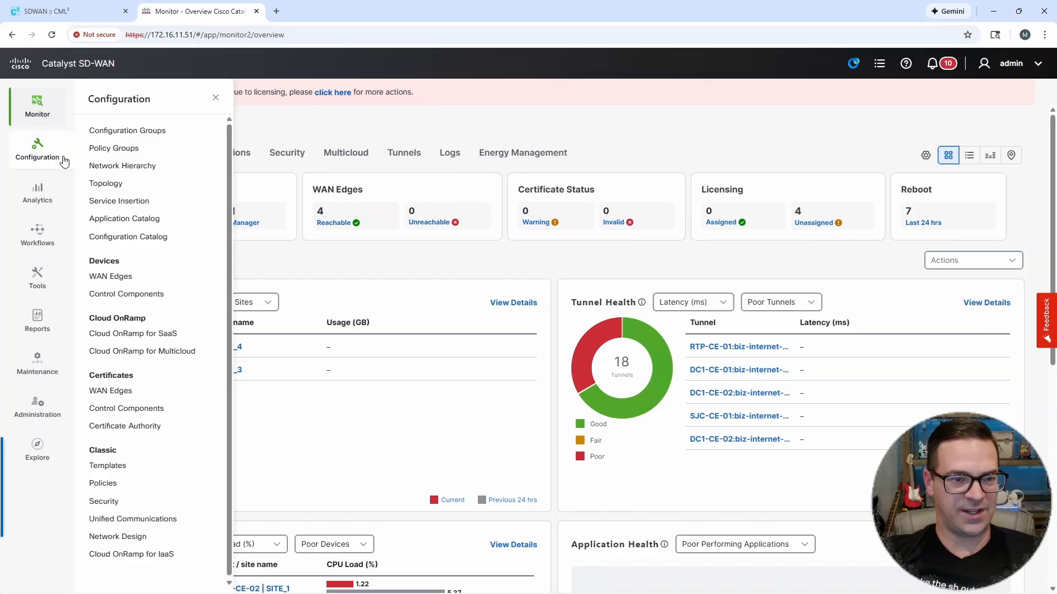
left_click(111, 469)
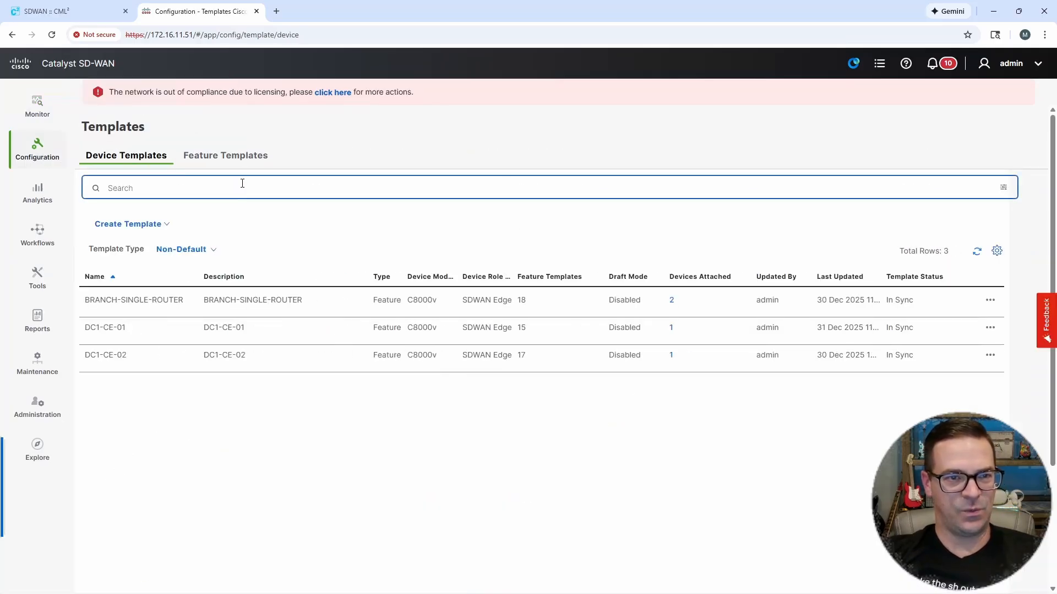
left_click(239, 161)
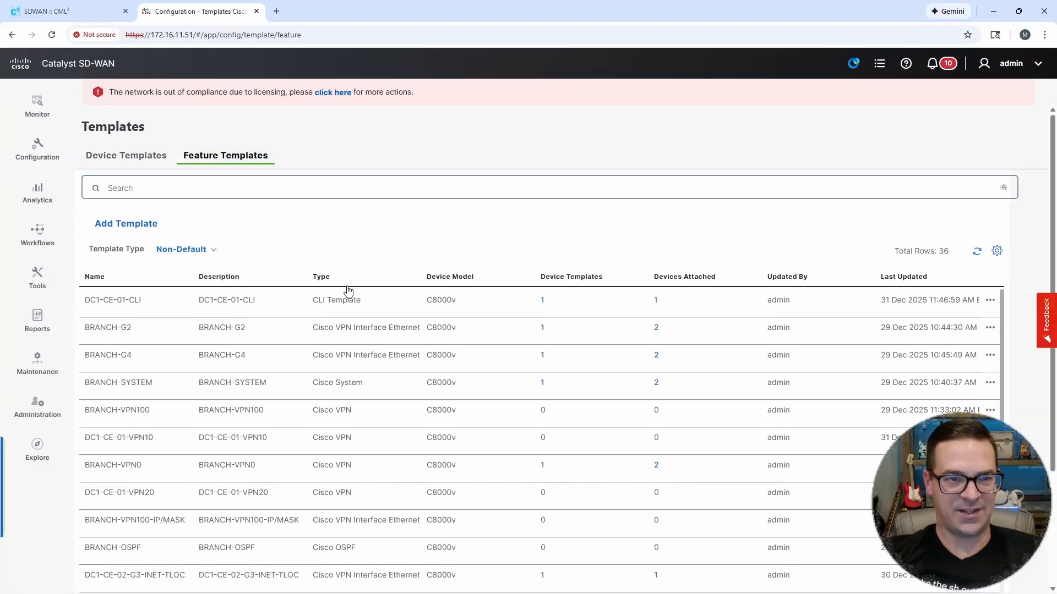
Step: Start a new Cisco VPN feature template for the C8000v device model
left_click(146, 229)
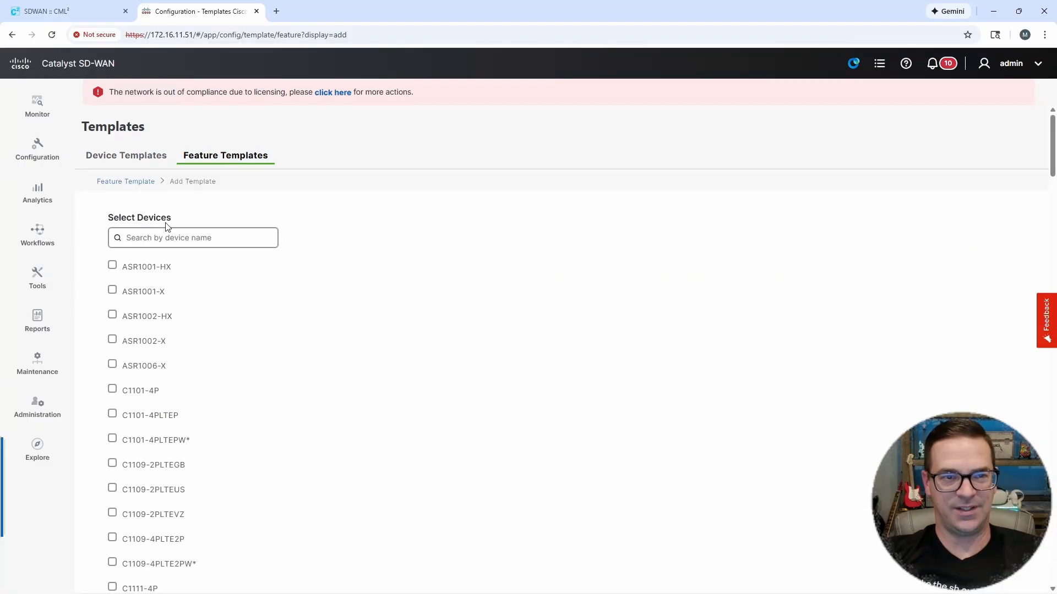
left_click(164, 233)
type("8000")
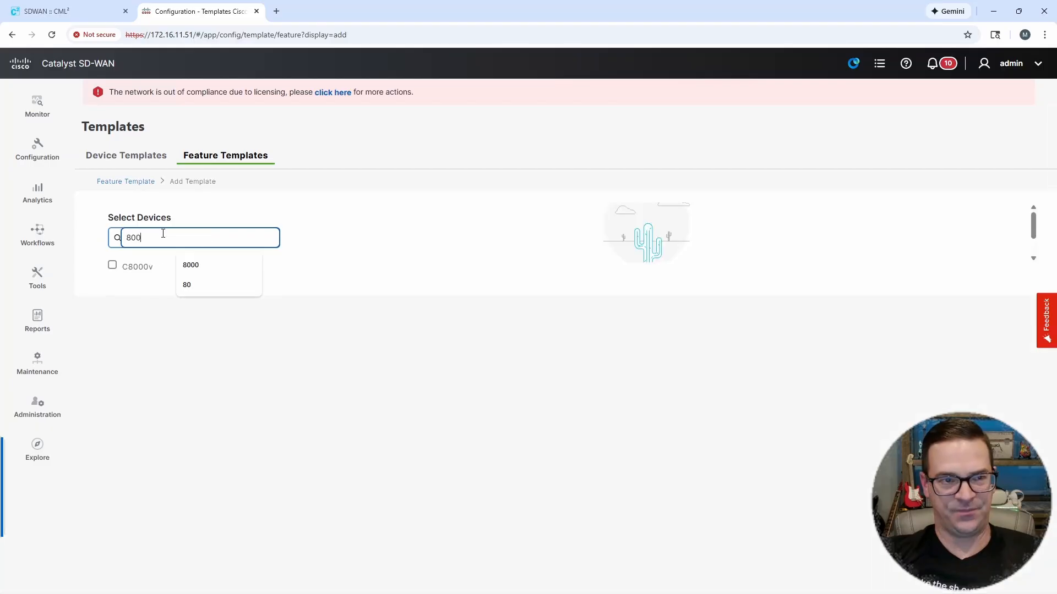
left_click(112, 266)
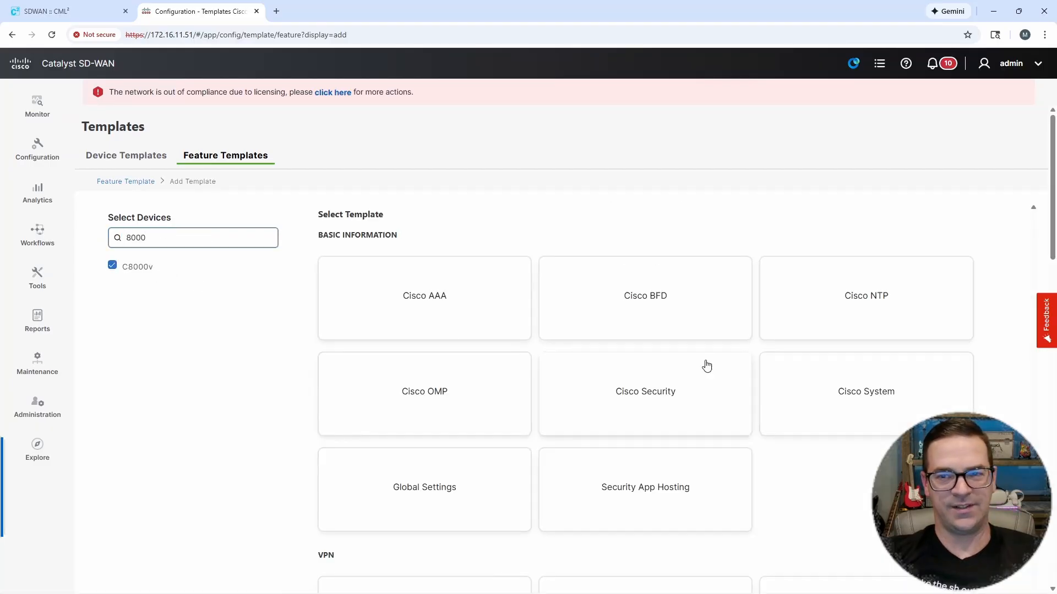
scroll(710, 368, "down", 3)
left_click(680, 457)
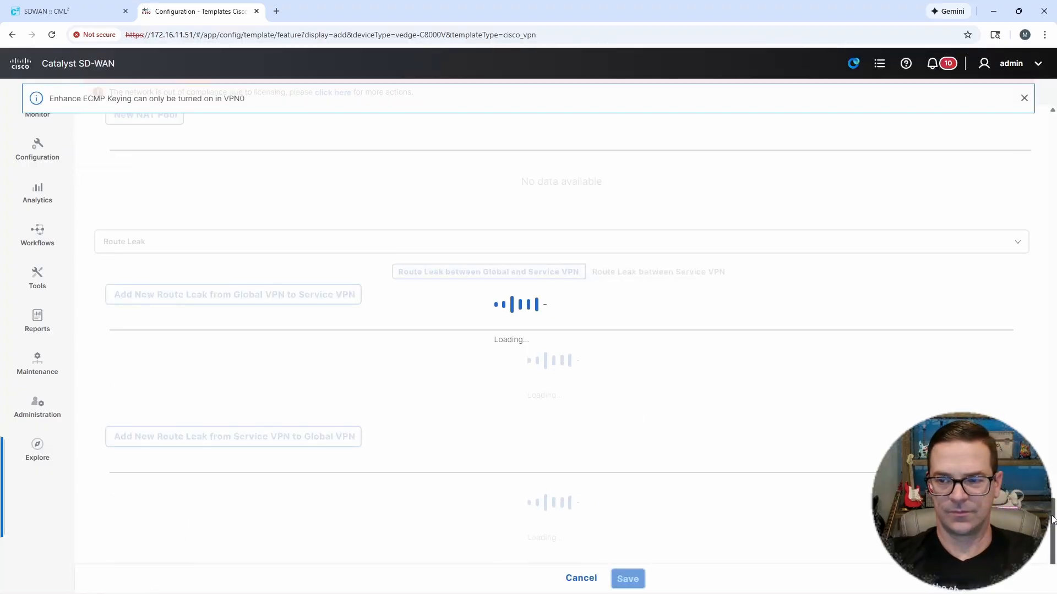
Step: Enter DC1-CE-01-VPN10 as both the template name and the description
left_click_drag(1052, 520, 1049, 115)
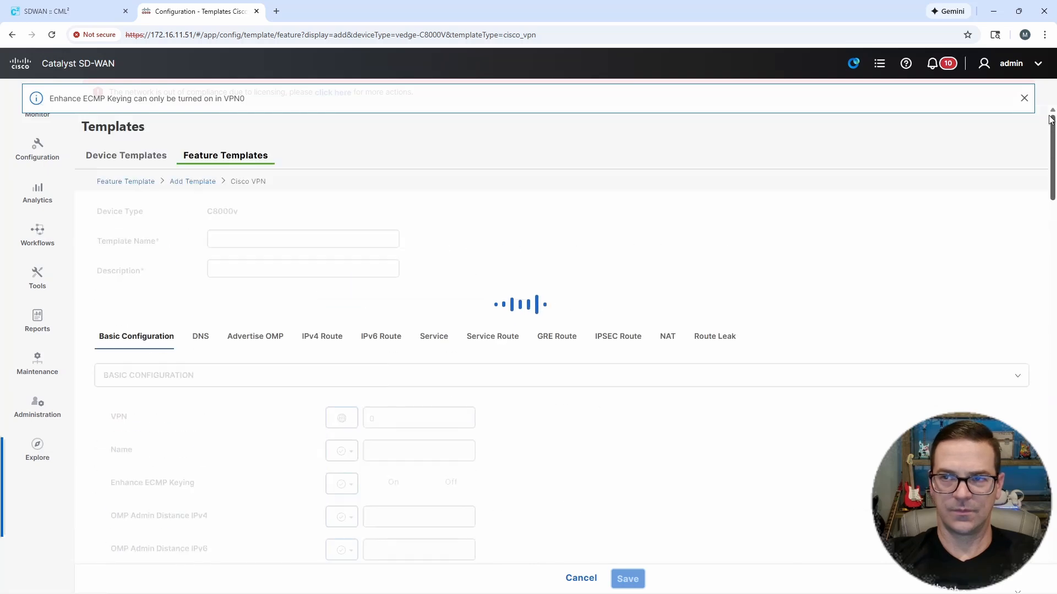
left_click(232, 233)
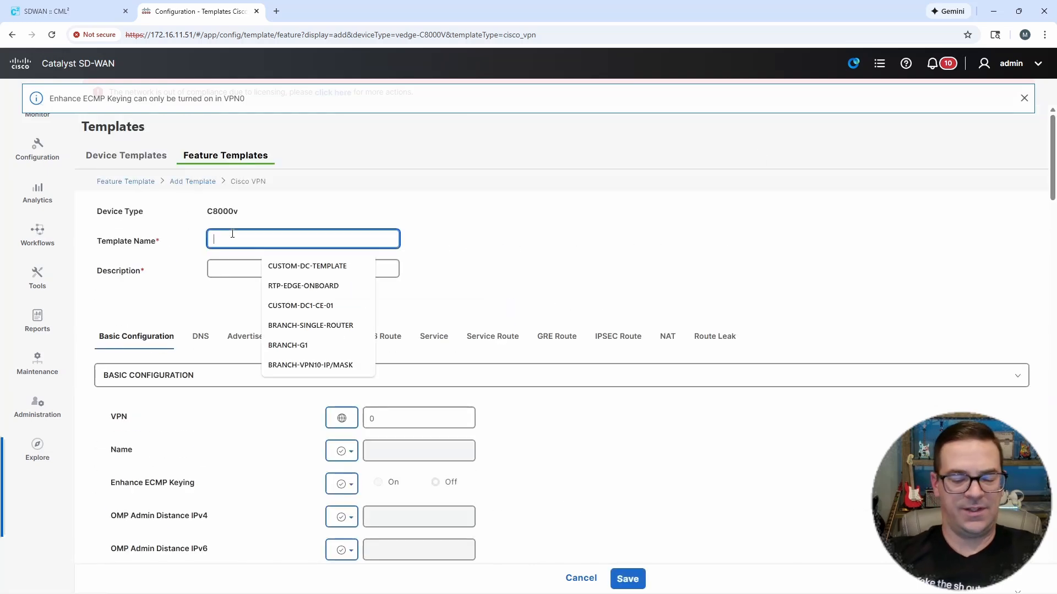
type("DC1-CE")
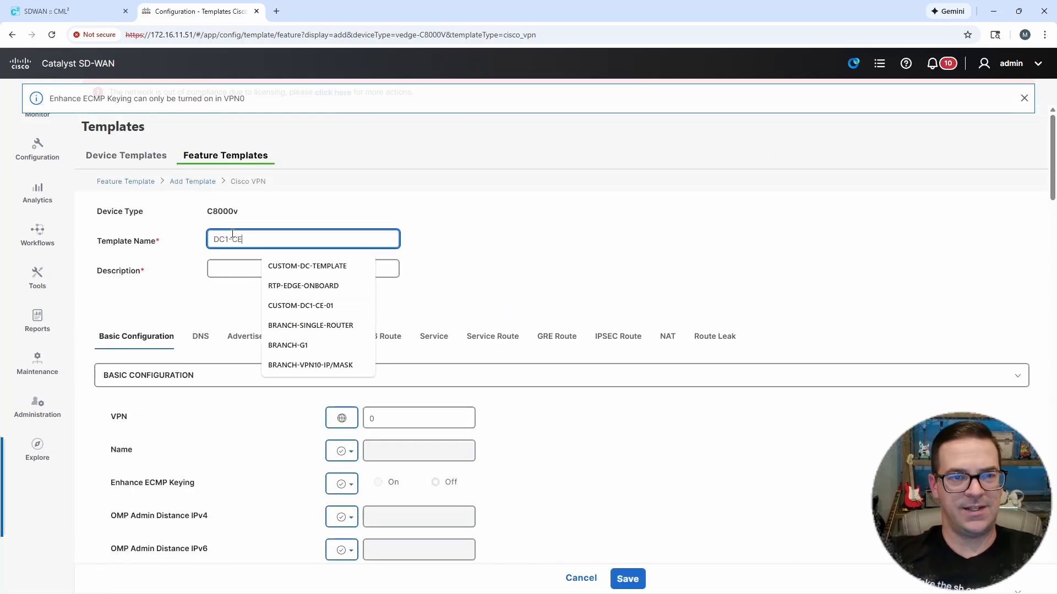
type("-01-VPN10")
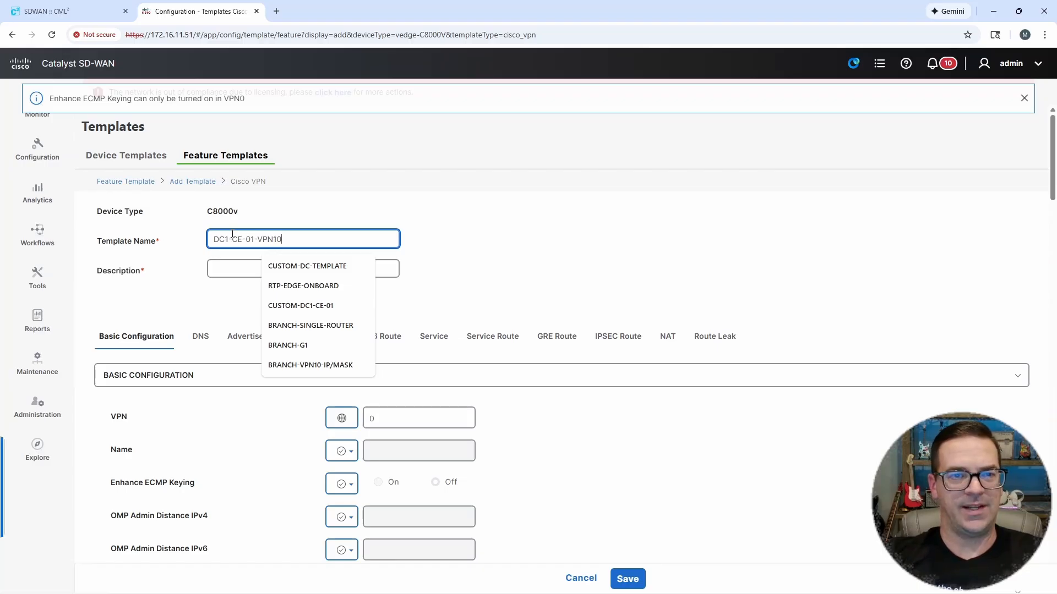
left_click_drag(284, 239, 201, 237)
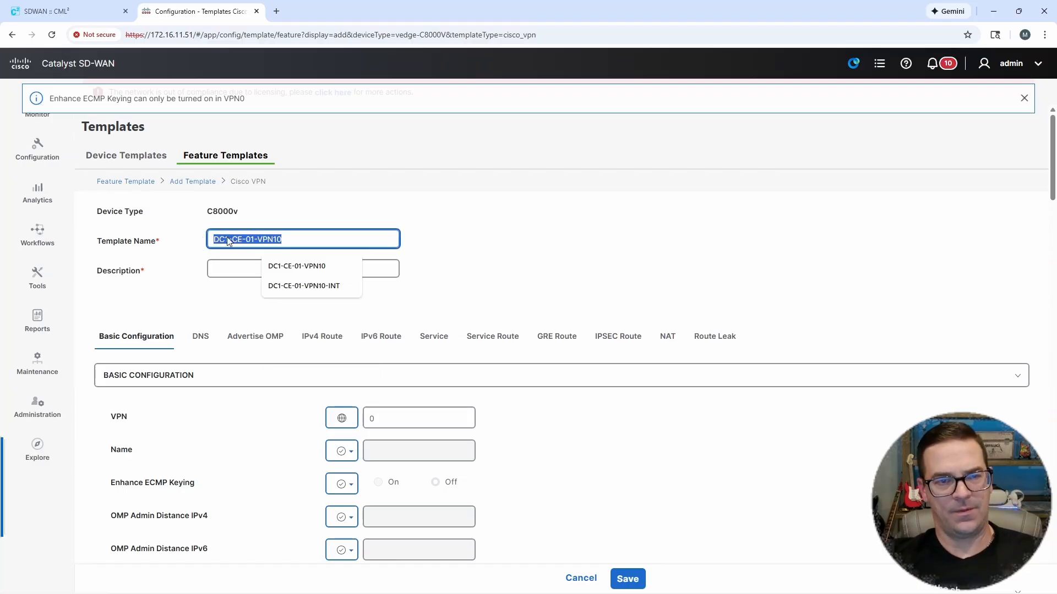
key("ctrl+c")
left_click(257, 268)
key("ctrl+v")
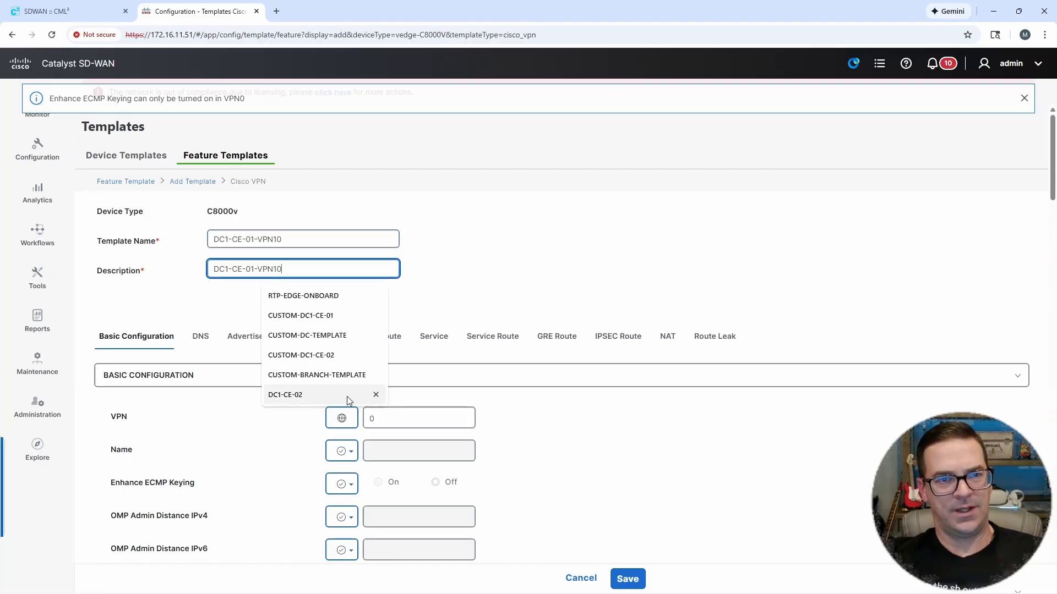
Step: Set the template's VPN number to 10 and save the template
left_click(383, 419)
key("BackSpace")
type("10")
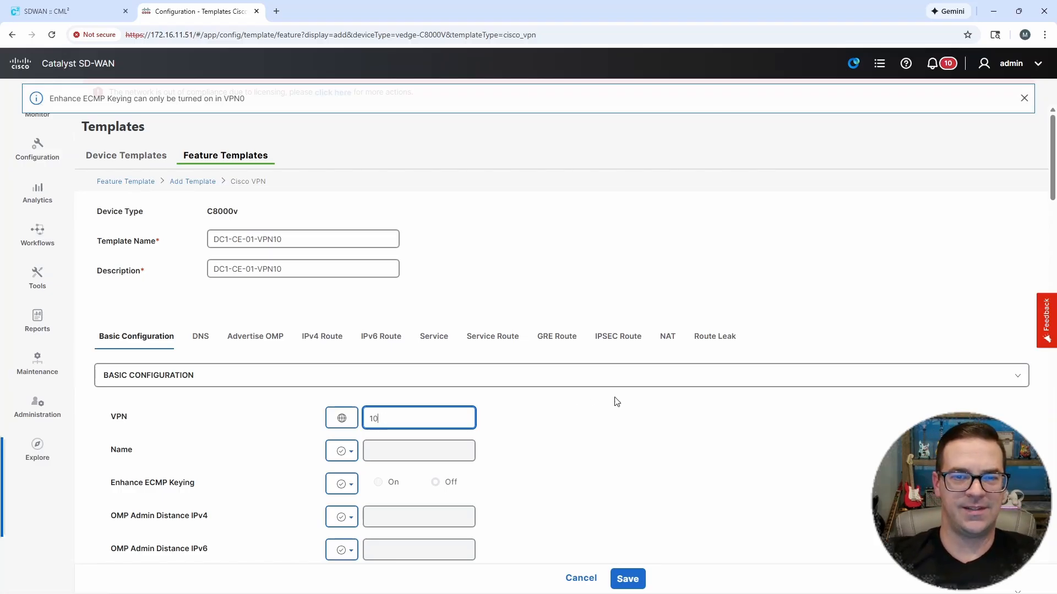
left_click(619, 579)
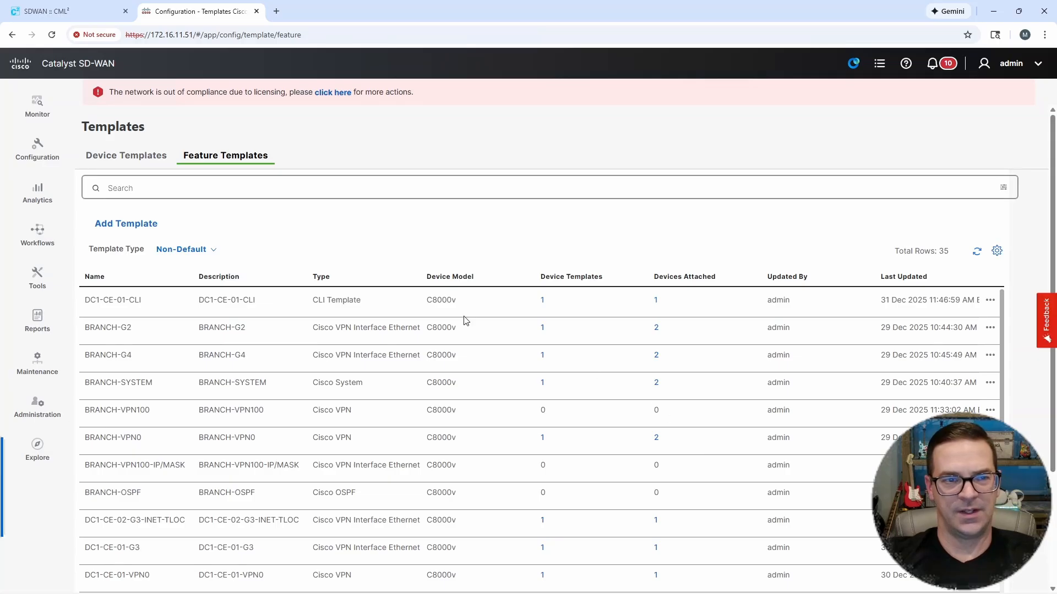
Step: Filter the feature templates list by VPN10
left_click(136, 191)
type("VPN")
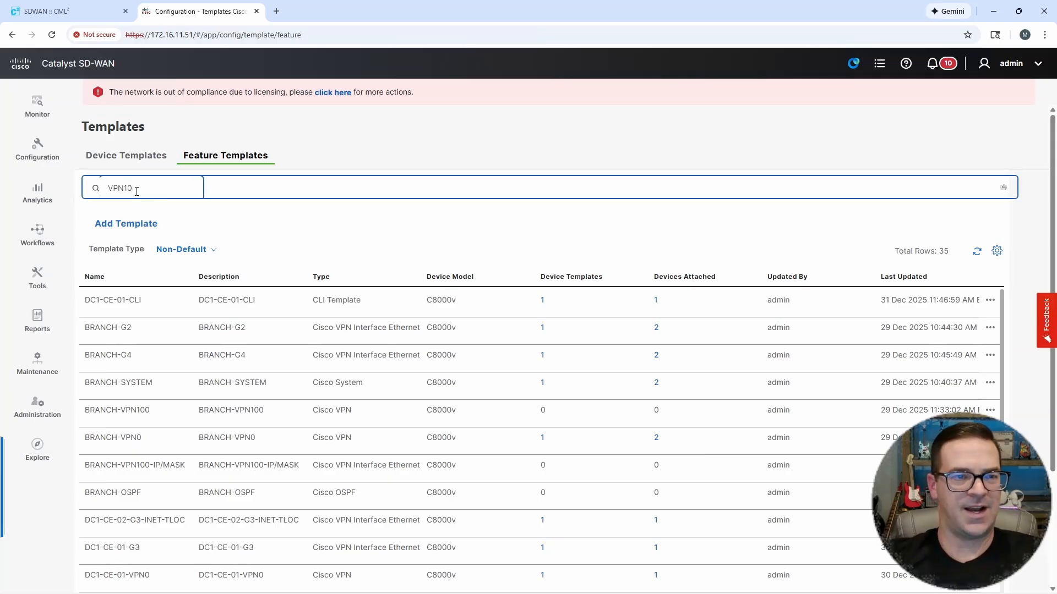
type("10")
key("Return")
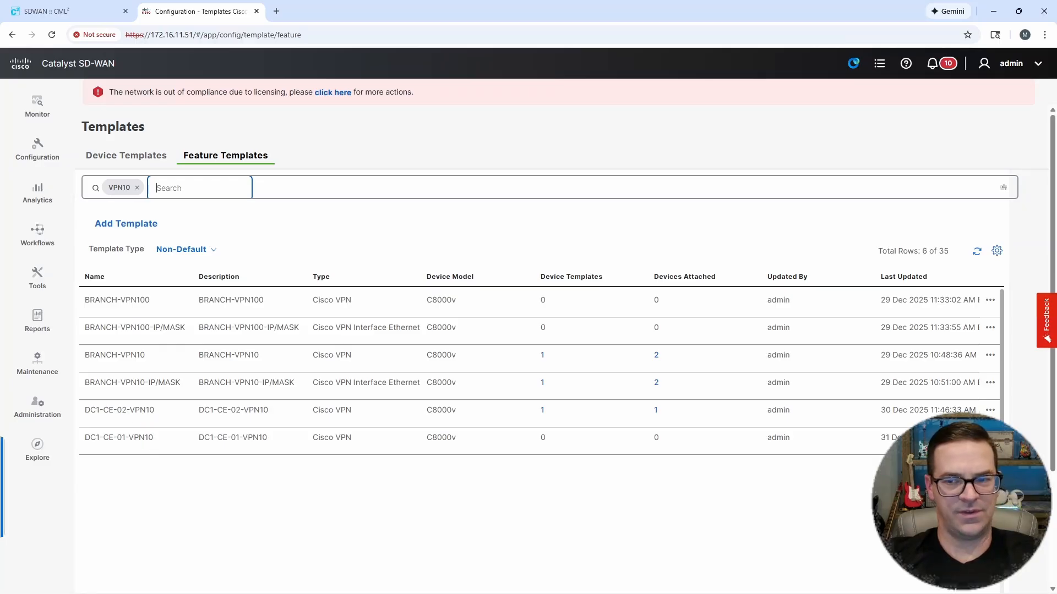
Step: Copy the DC1-CE-01-VPN10 template, using DC1-CE-01-VPN20 as the copy's name and description
left_click(990, 382)
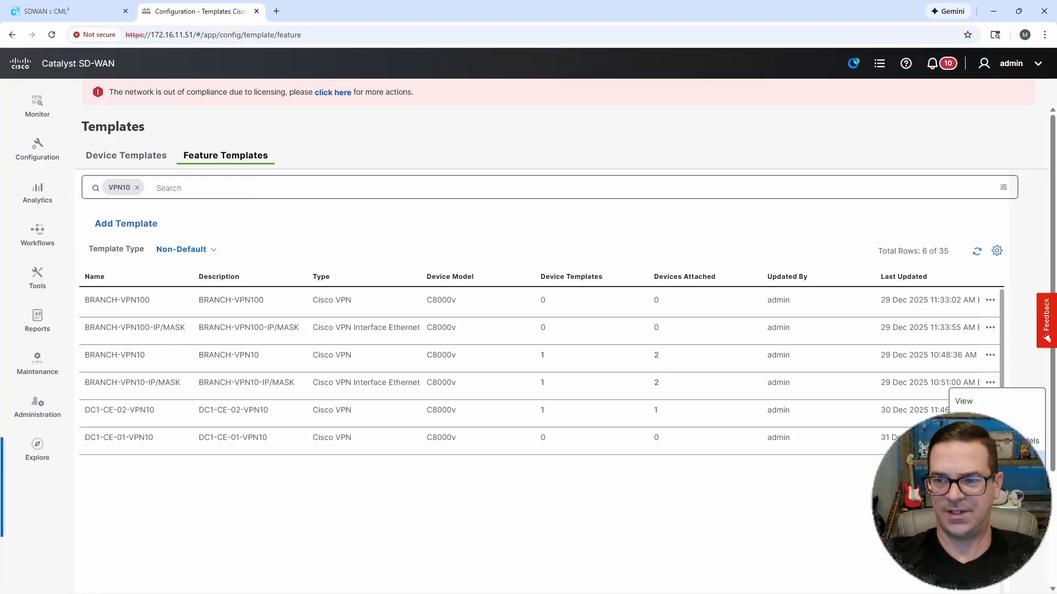
left_click(985, 481)
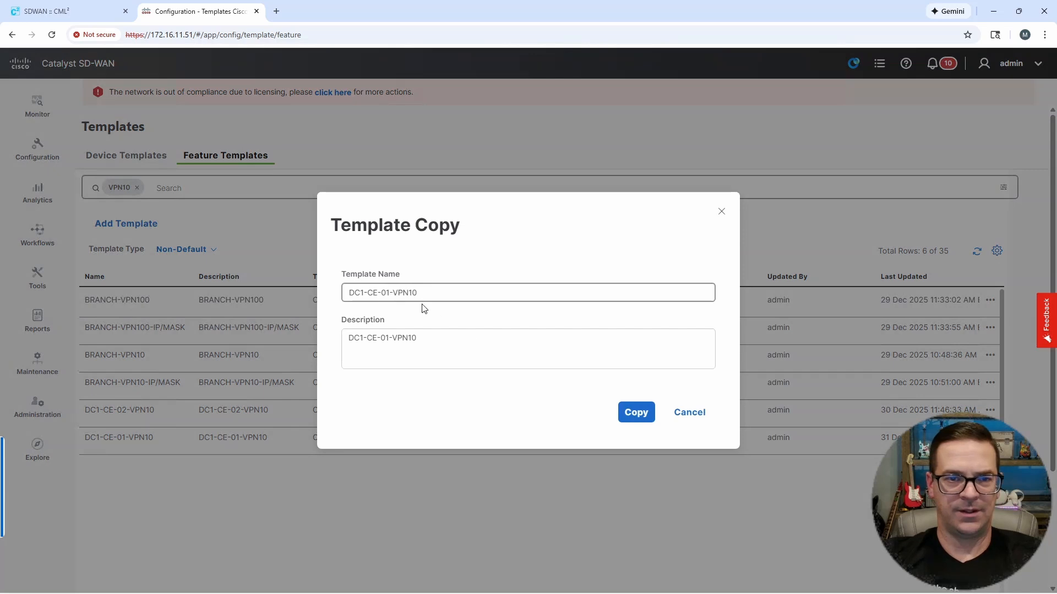
left_click(411, 293)
key("BackSpace")
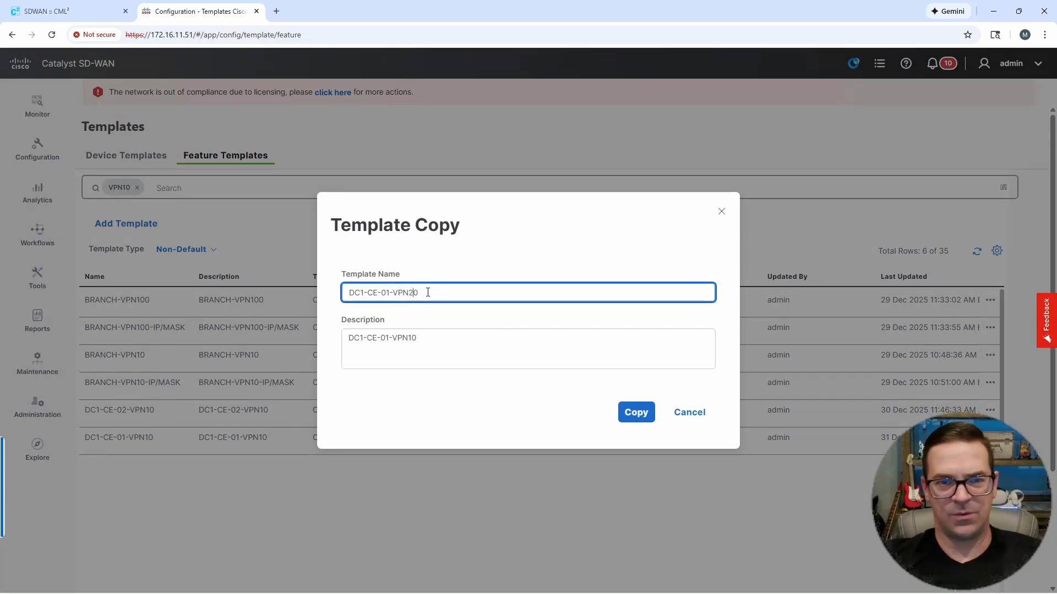
left_click(413, 339)
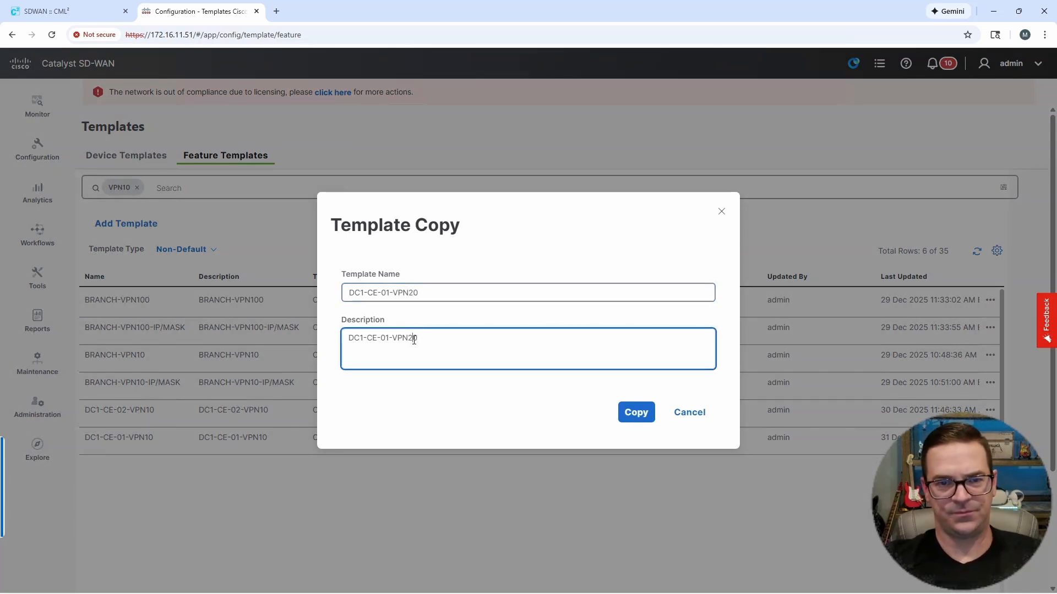
left_click(634, 417)
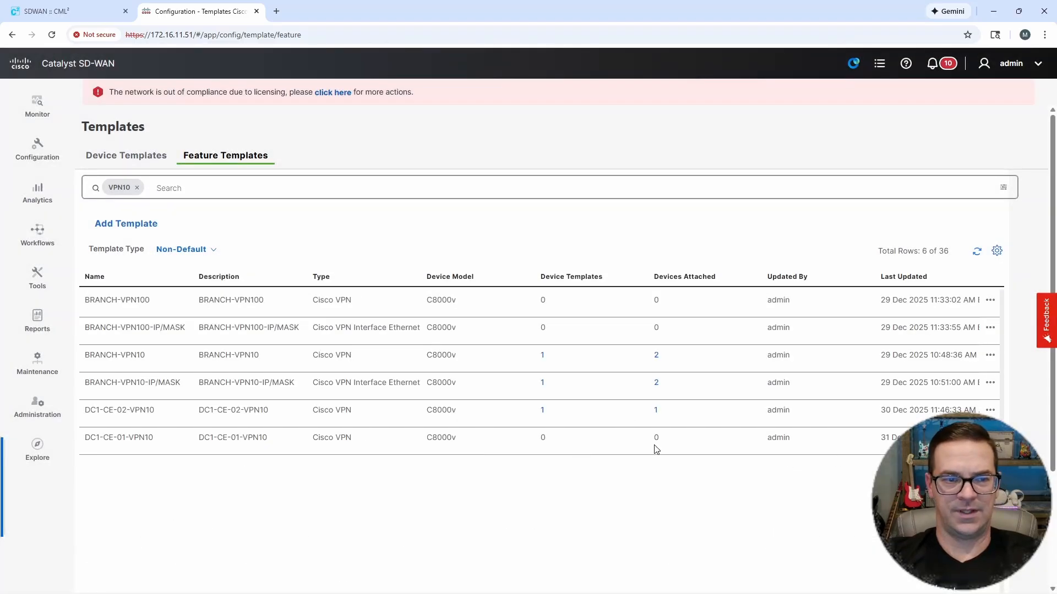
Step: Replace the list filter with VPN20 and open the DC1-CE-01-VPN20 template for editing
left_click(137, 188)
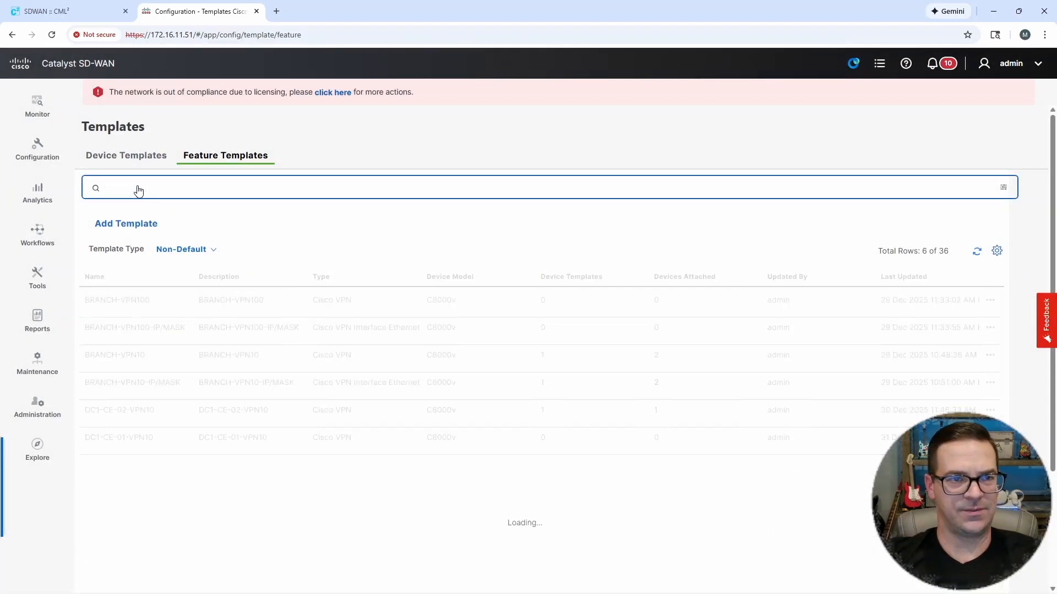
type("VPN")
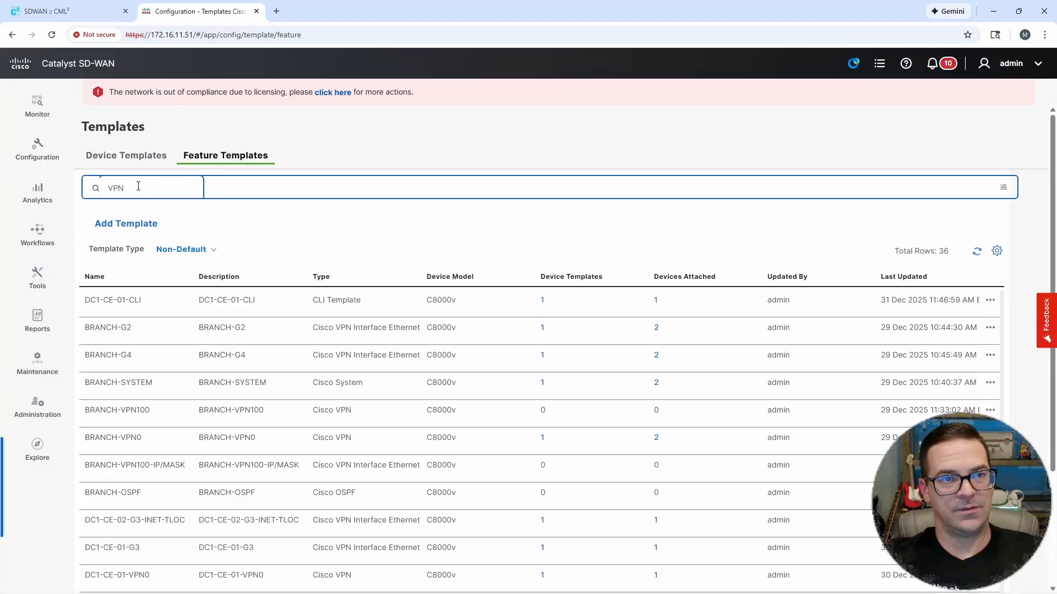
type("20")
key("Return")
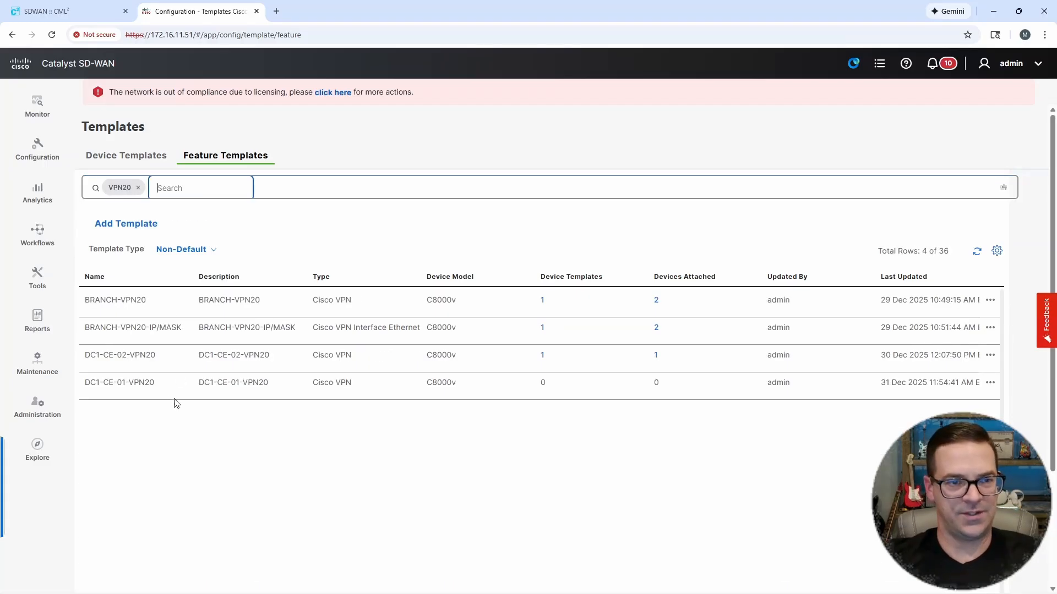
left_click(989, 383)
left_click(978, 365)
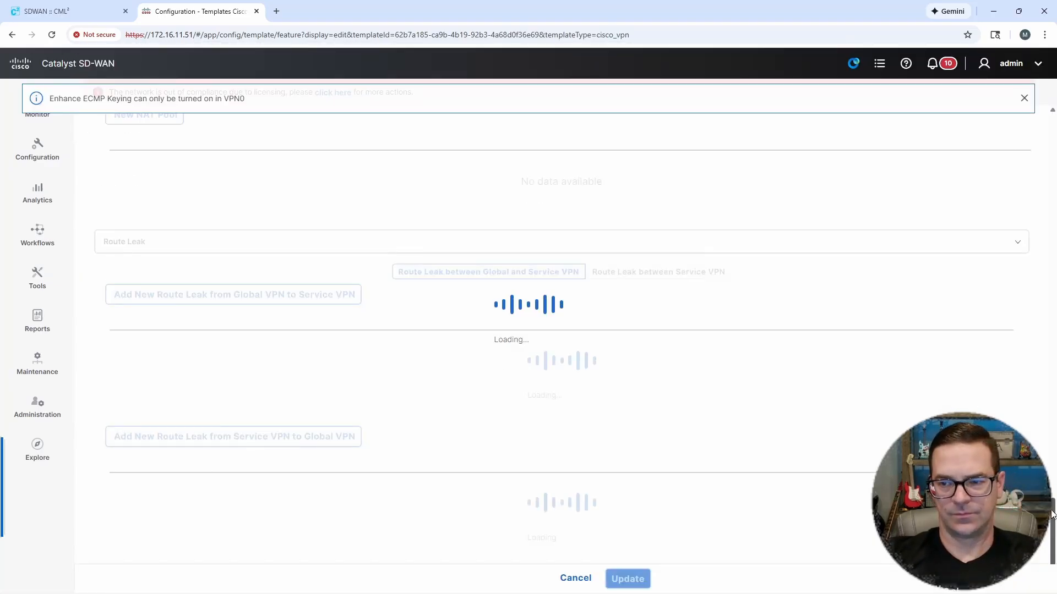
Step: Set the VPN number of the DC1-CE-01-VPN20 template to 20 and update the template
left_click_drag(1050, 516, 1030, 99)
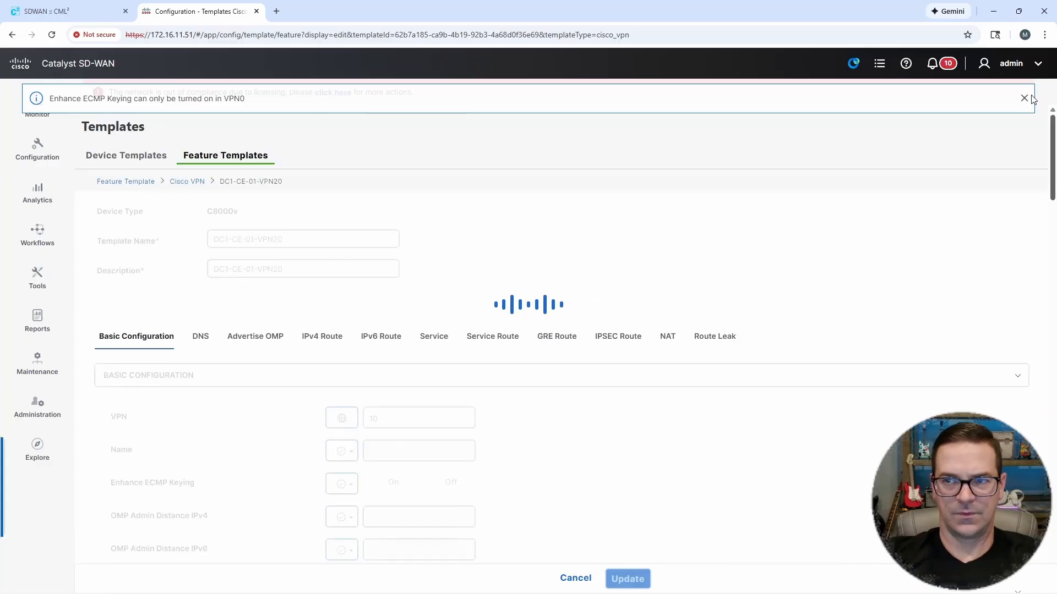
left_click(384, 421)
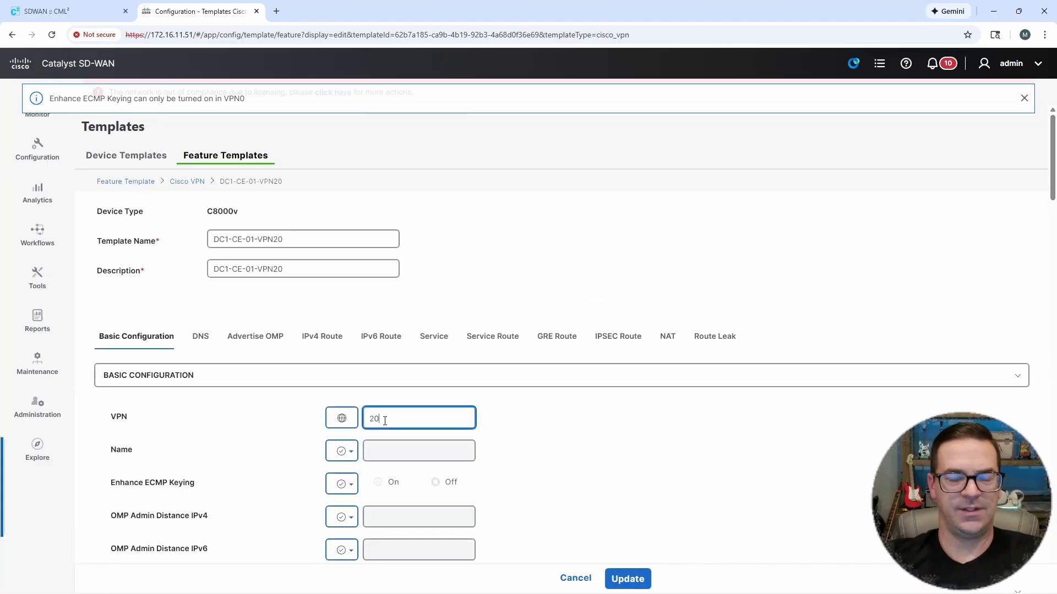
left_click(627, 578)
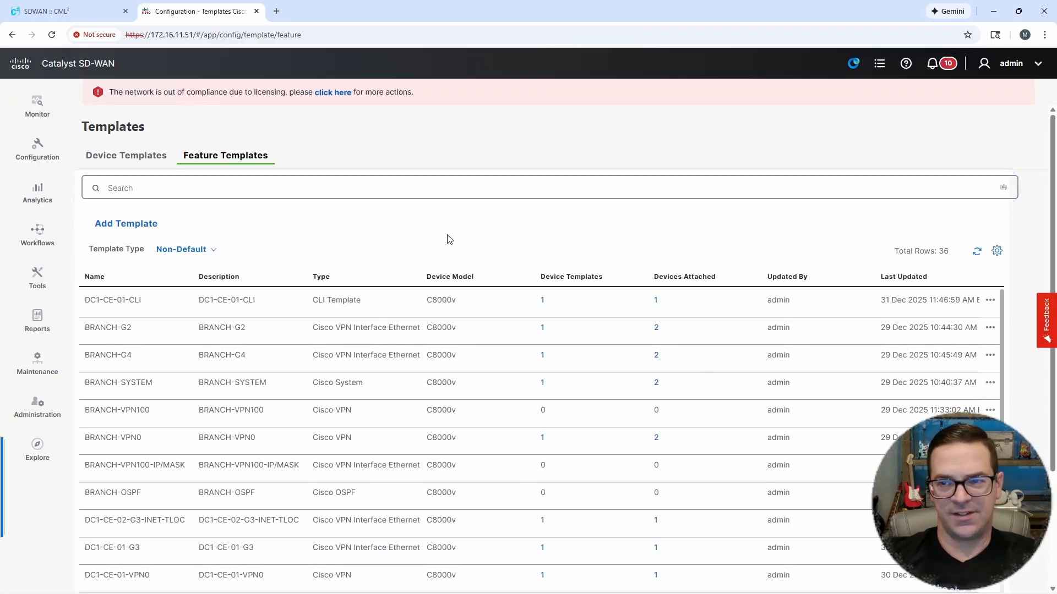
Step: Start a new Cisco VPN Interface Ethernet feature template for the C8000v device model
left_click(134, 220)
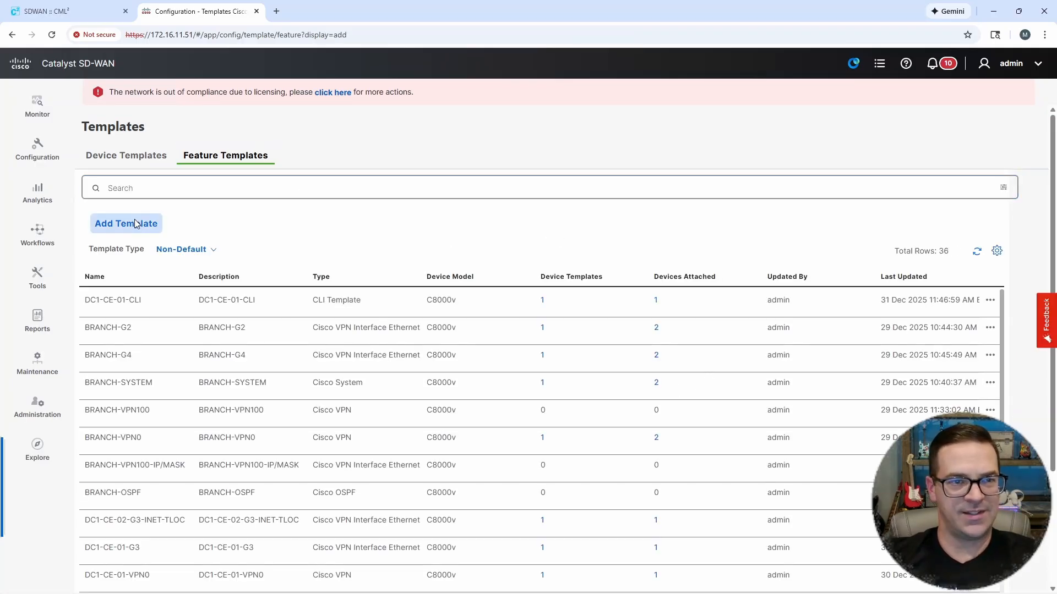
left_click(191, 235)
left_click(163, 234)
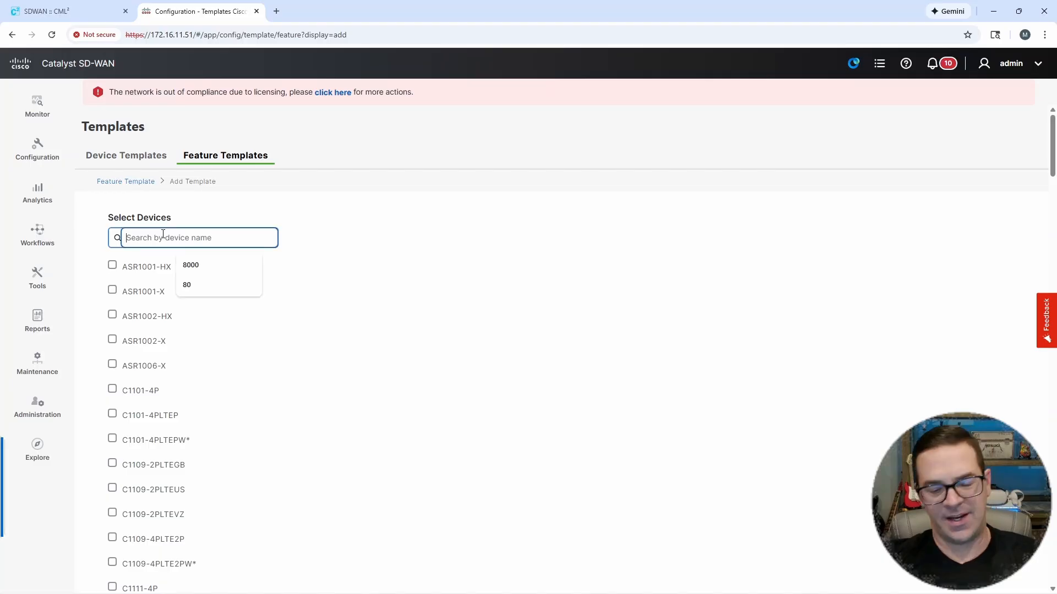
type("8000")
left_click(112, 266)
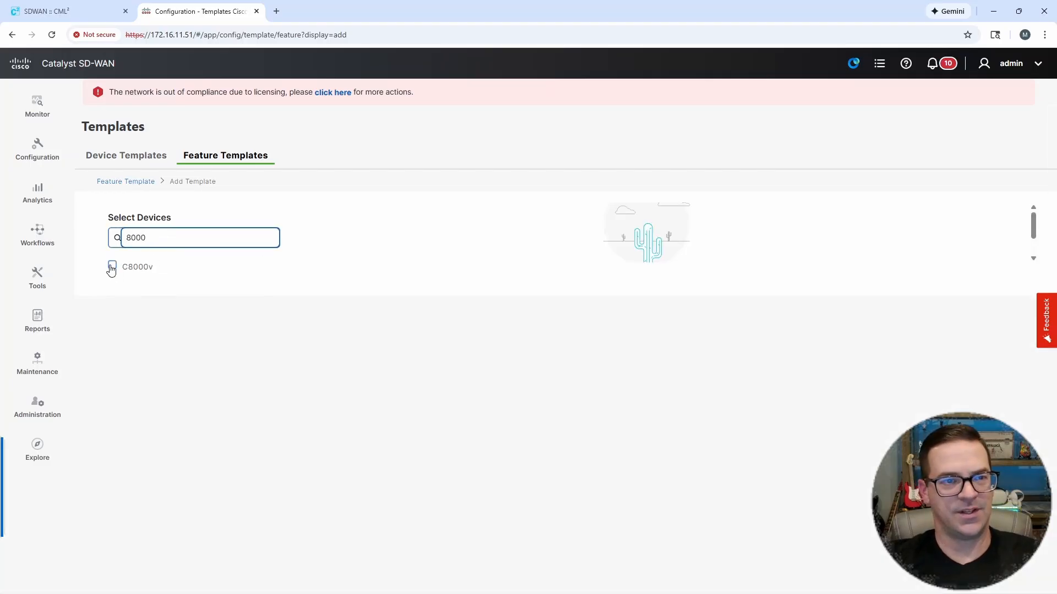
scroll(618, 359, "down", 2)
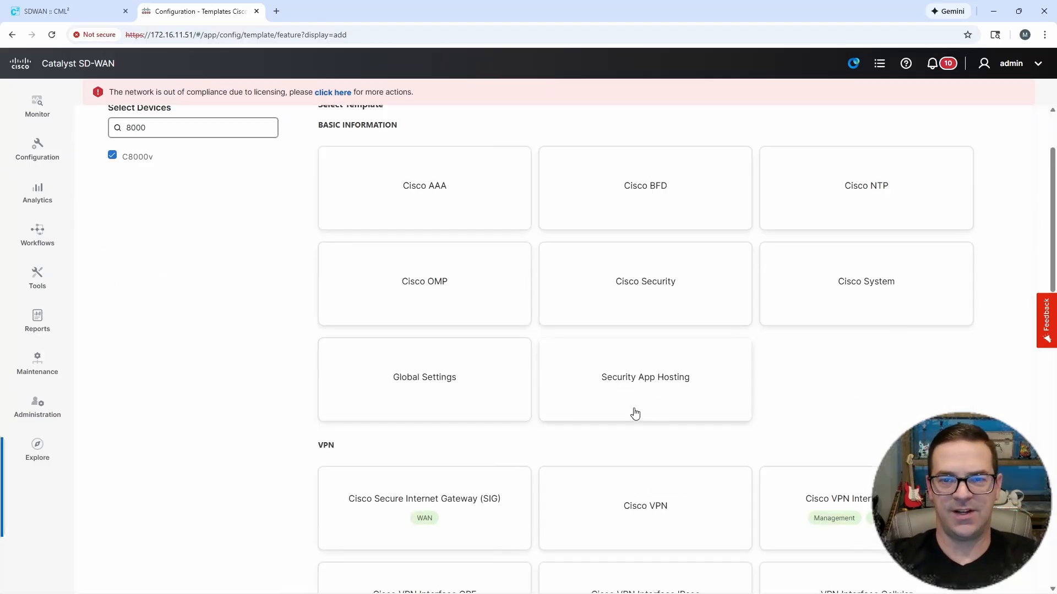
left_click(819, 494)
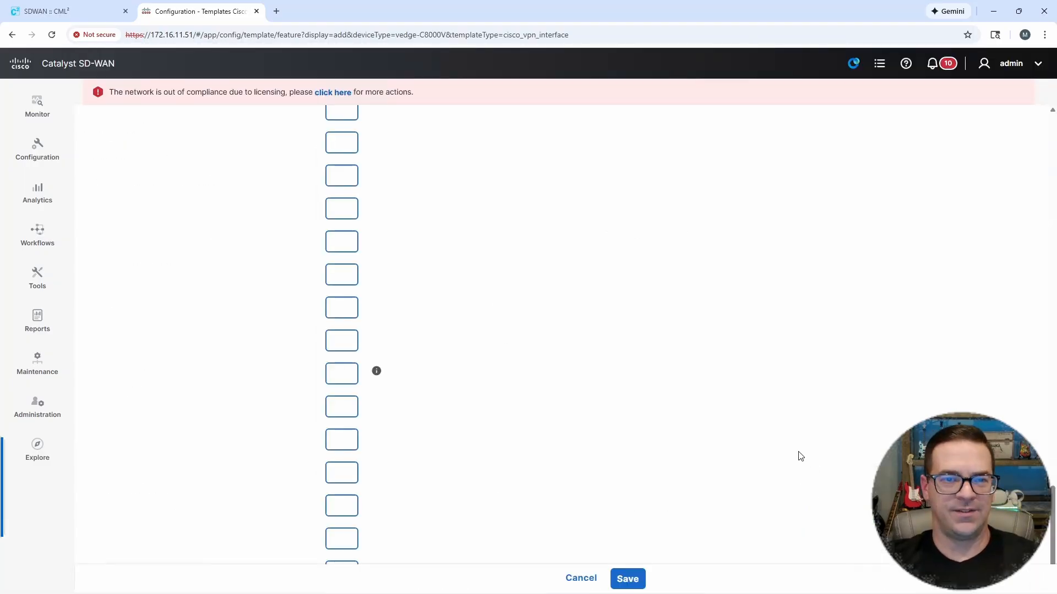
left_click_drag(1052, 523, 1054, 90)
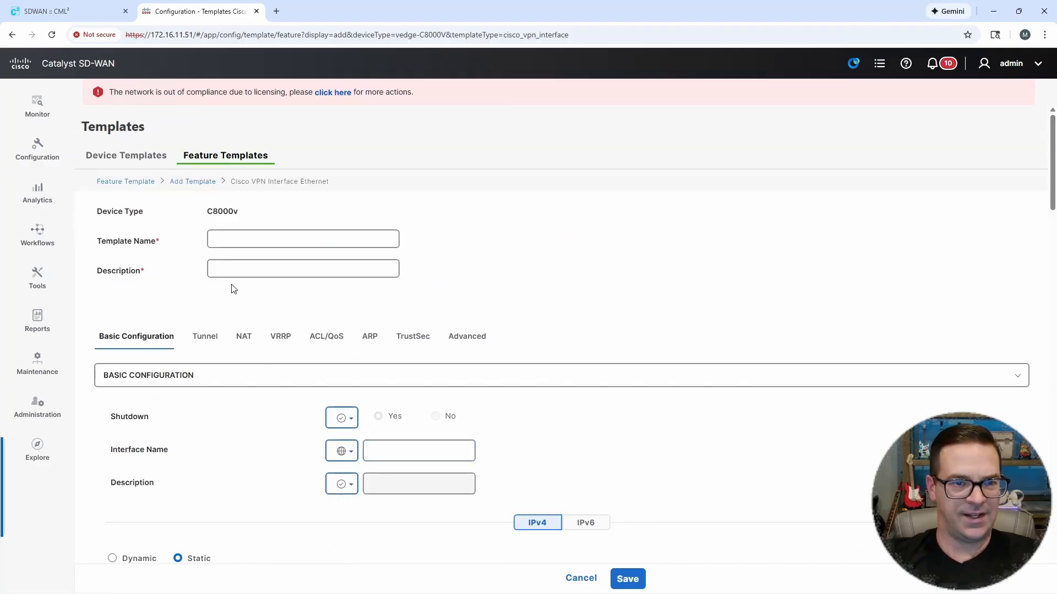
Step: Try Portchannel as the new template's interface name, then discard the template
left_click(231, 237)
left_click(231, 271)
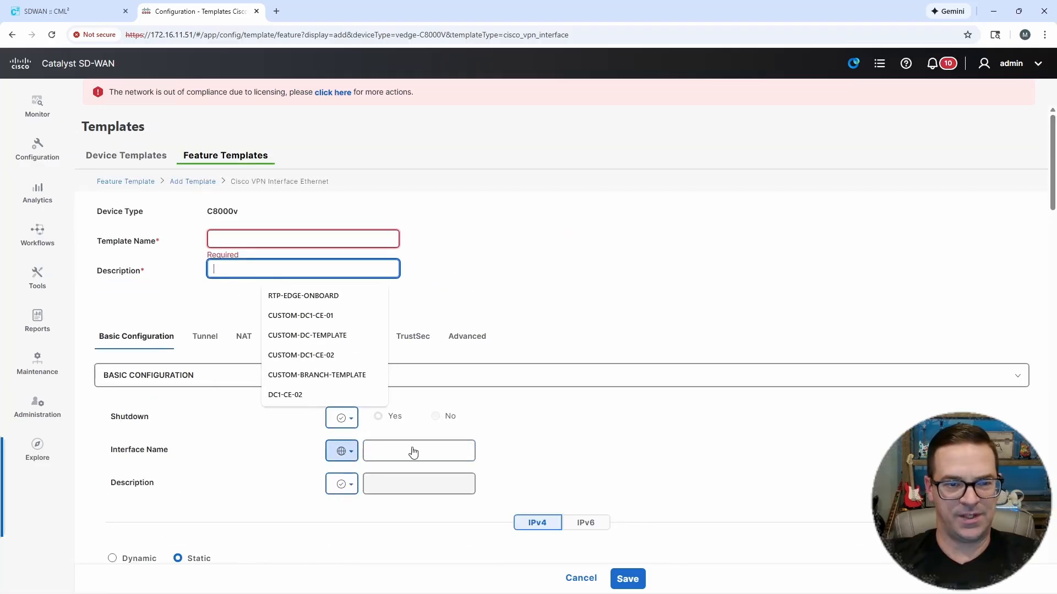
left_click(672, 447)
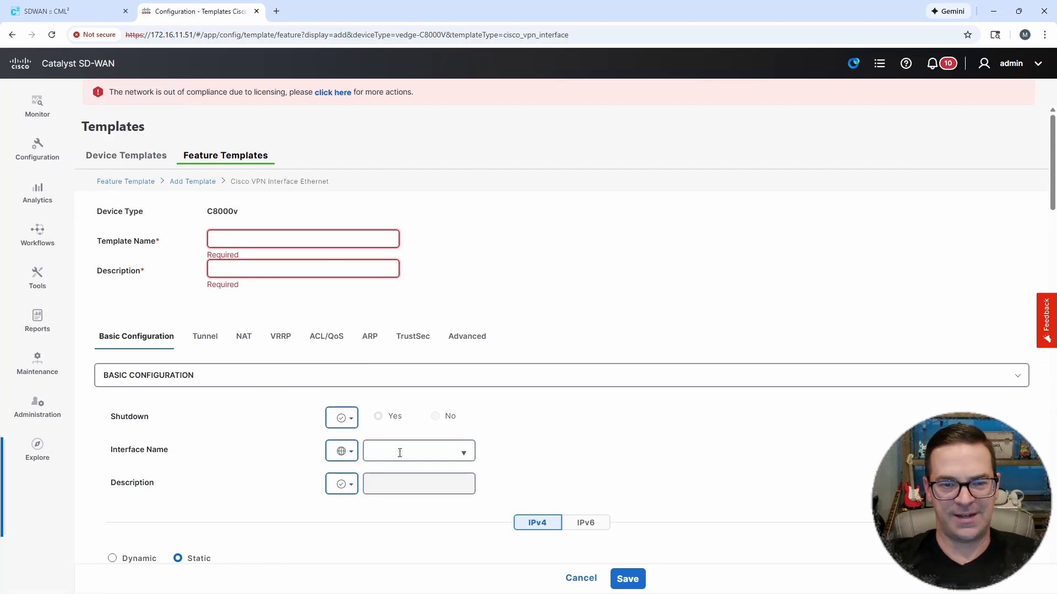
left_click(412, 452)
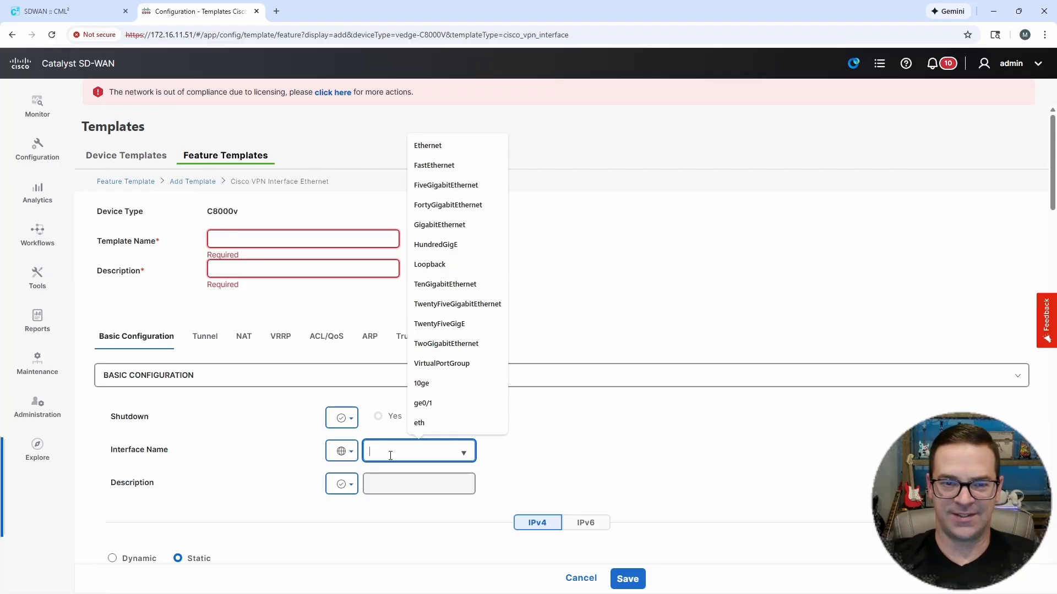
type("Por")
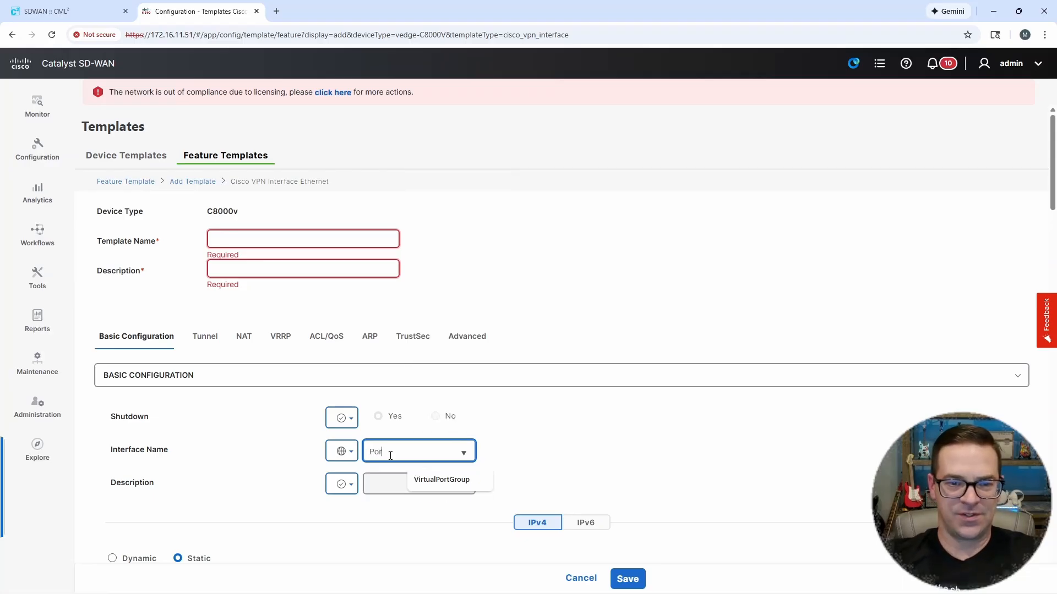
type("tchannel.")
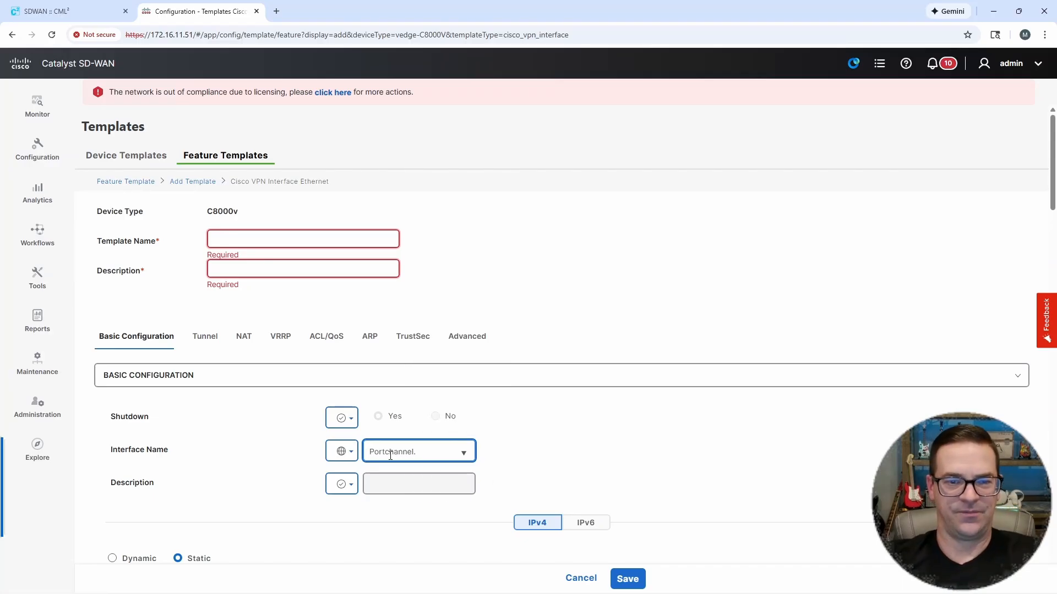
left_click(398, 453)
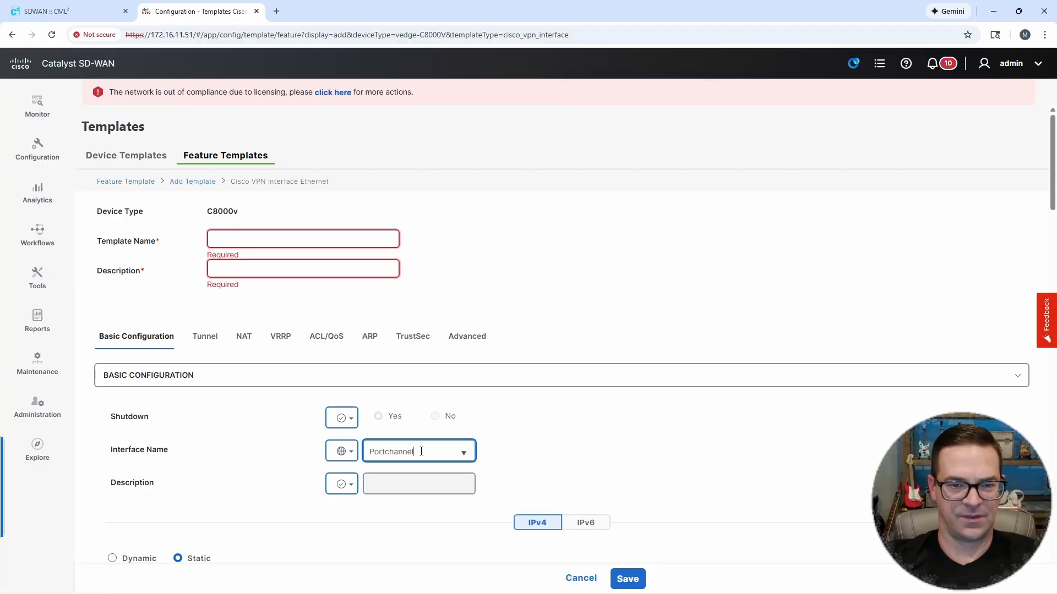
left_click(353, 451)
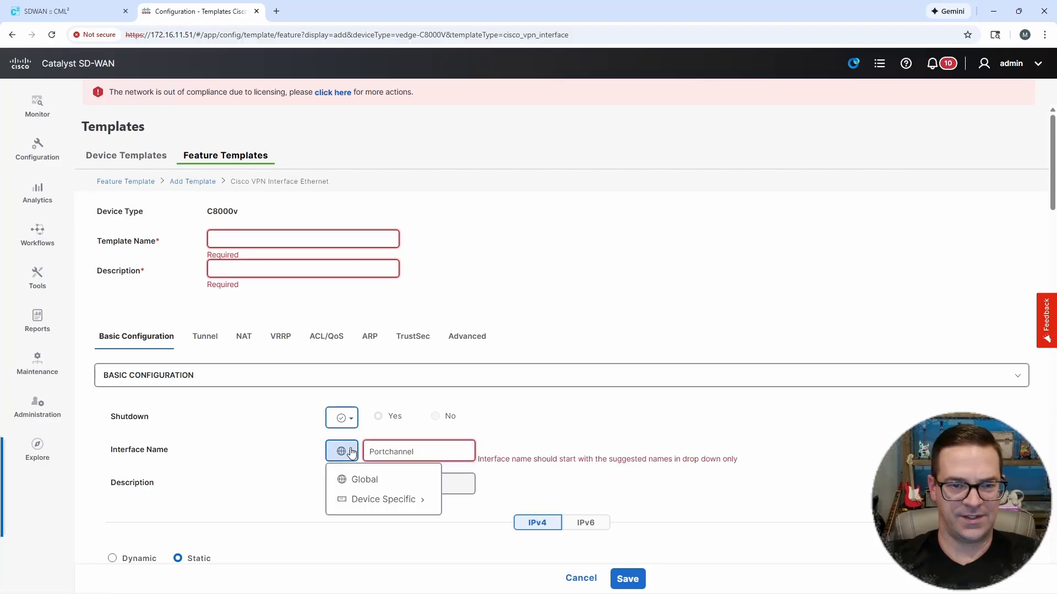
left_click(518, 462)
left_click_drag(497, 463, 722, 459)
left_click_drag(427, 455, 361, 457)
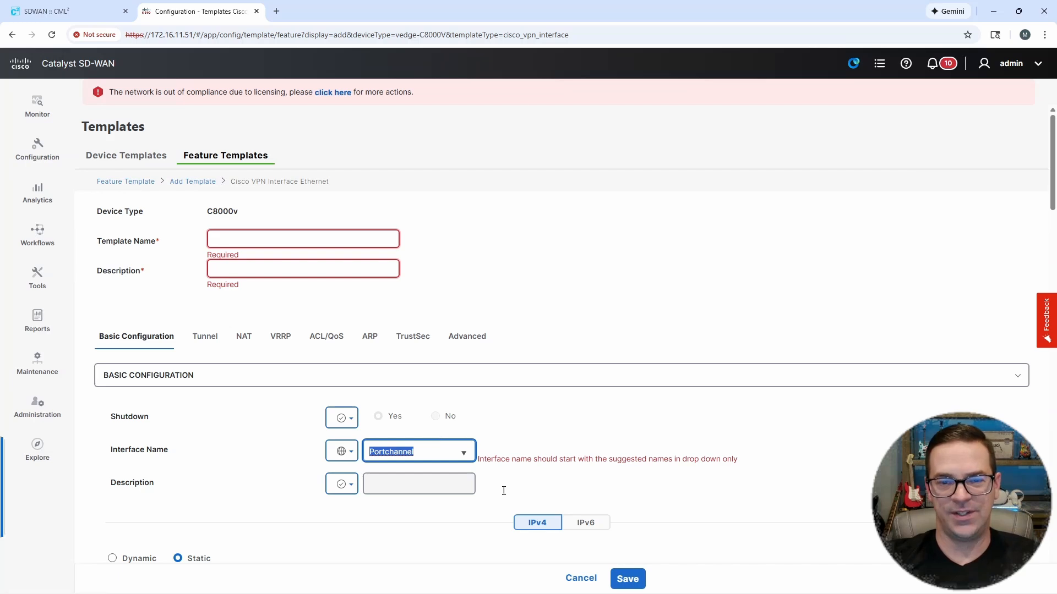
left_click(580, 578)
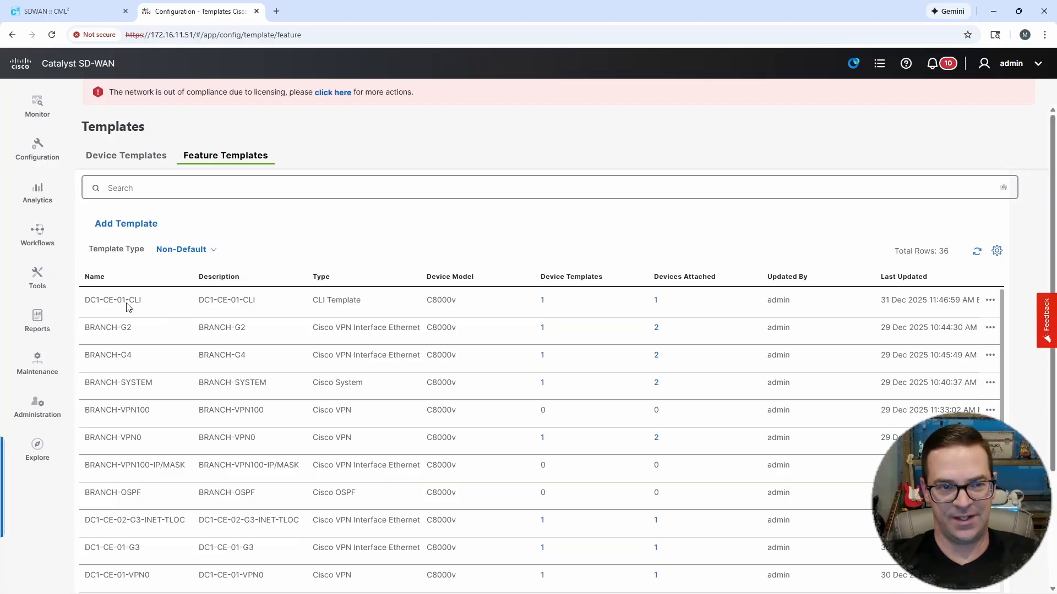
Step: Add CLI configuration to DC1-CE-01-CLI enabling Port-channel1, GigabitEthernet4 and GigabitEthernet5, with both Gigabit interfaces in channel-group 1 mode active
left_click(990, 300)
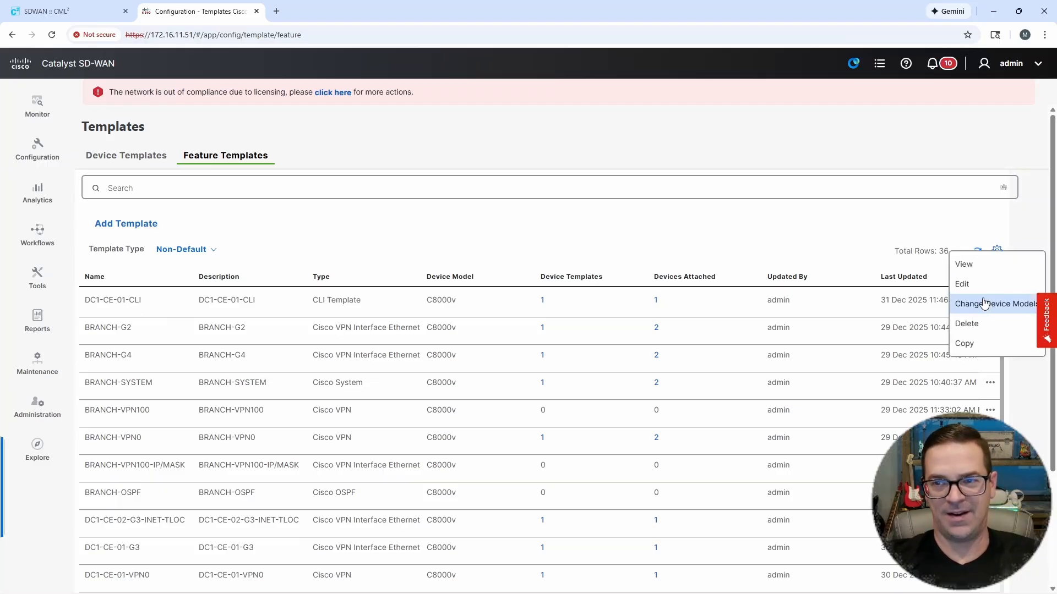
left_click(961, 284)
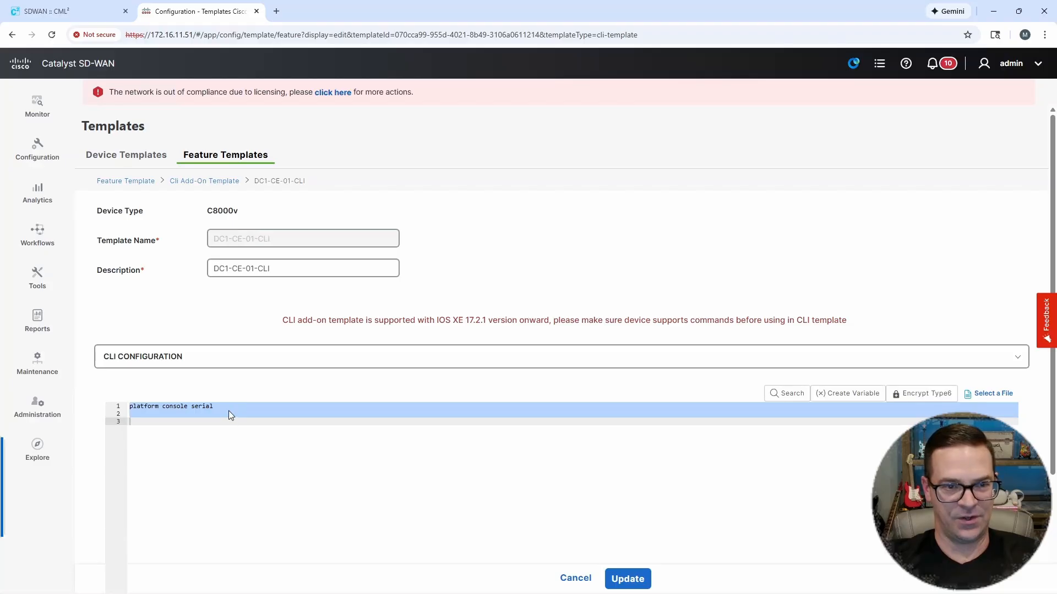
left_click_drag(229, 406, 130, 413)
left_click(165, 418)
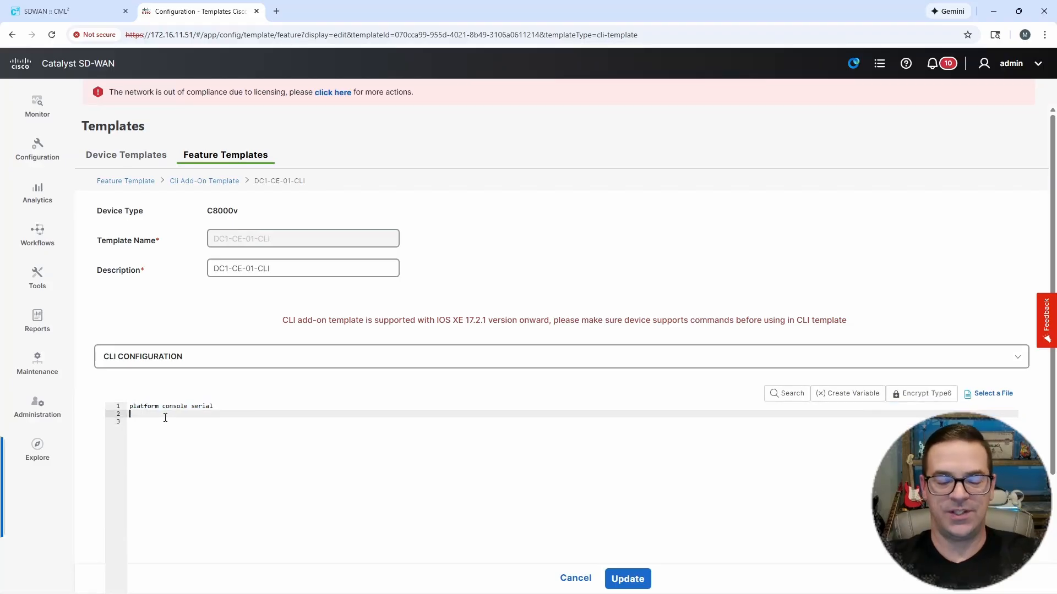
key("Return")
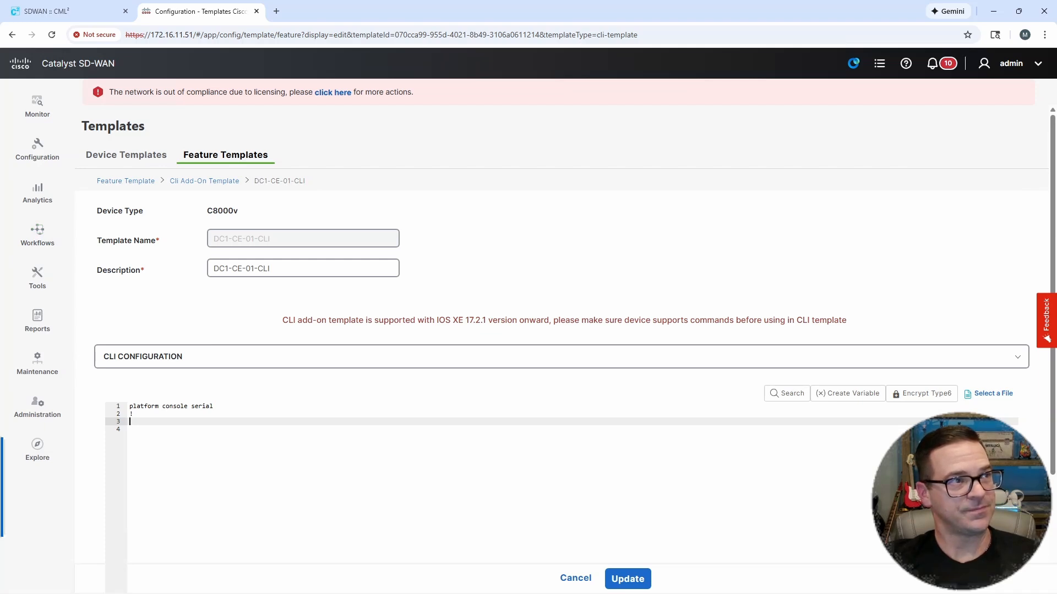
type("interface Port-channel1  no shut ! interface GigabitEthernet4  no shut  channel-group 1 mode active ! interface GigabitEthernet5  no shut  channel-group 1 mode active !")
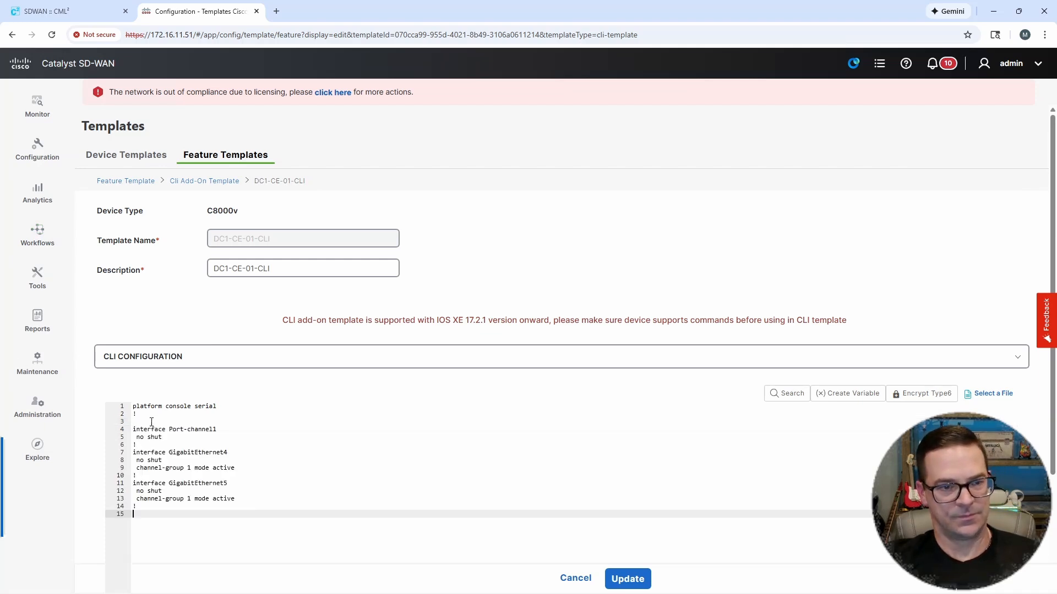
left_click(164, 422)
key("BackSpace")
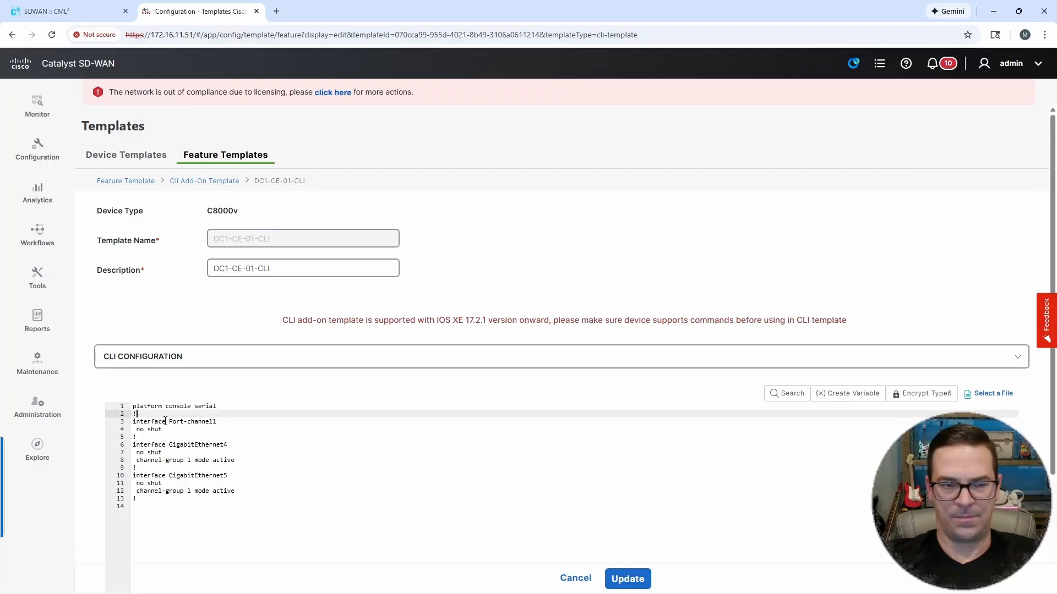
Step: Review the Port-channel1, GigabitEthernet4 and GigabitEthernet5 lines in the CLI configuration
left_click(177, 433)
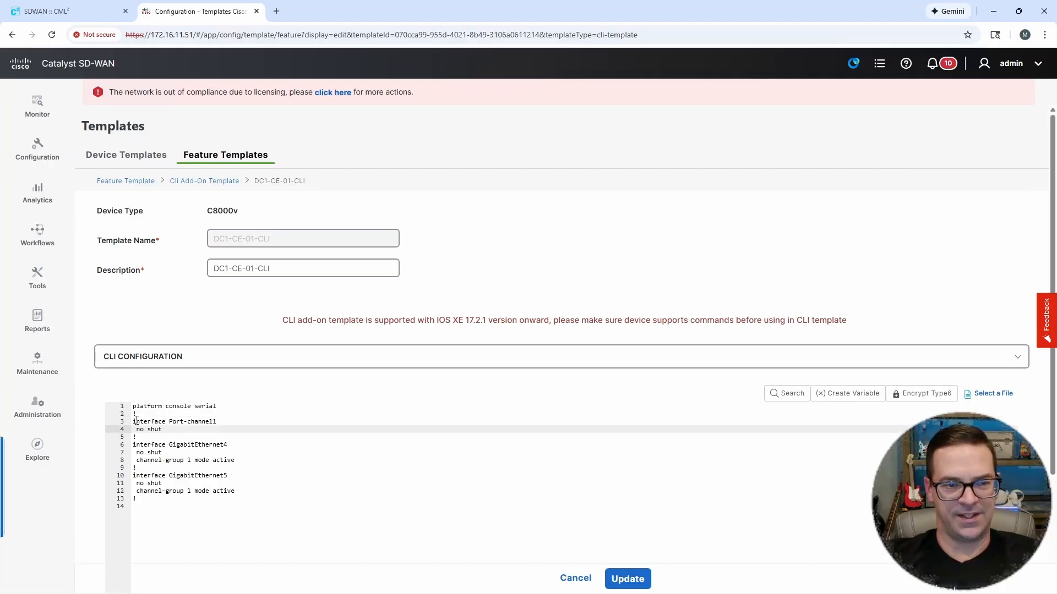
left_click_drag(135, 420, 181, 430)
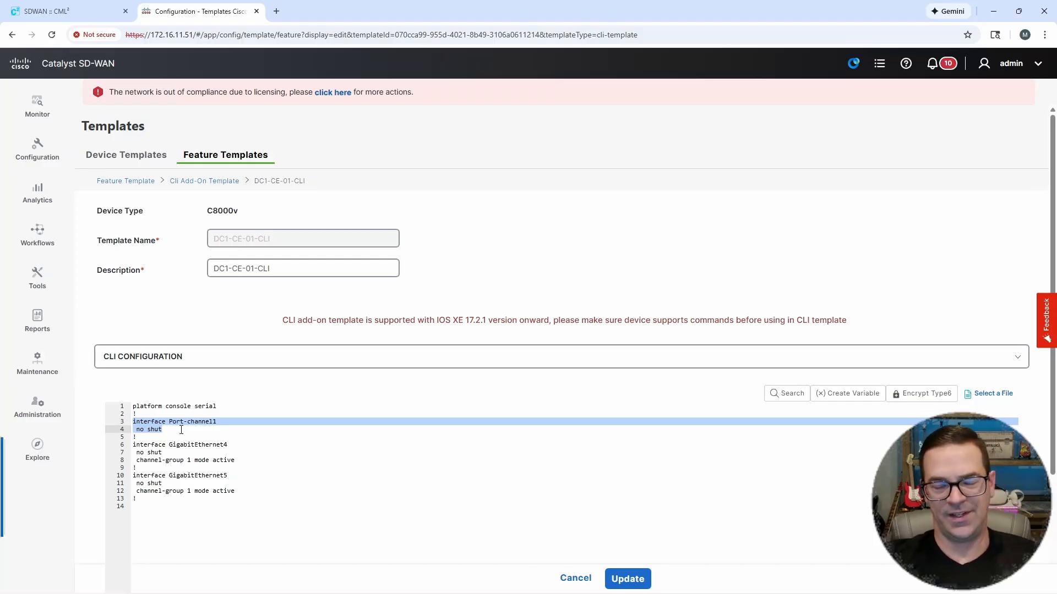
left_click(158, 451)
left_click_drag(135, 444, 243, 451)
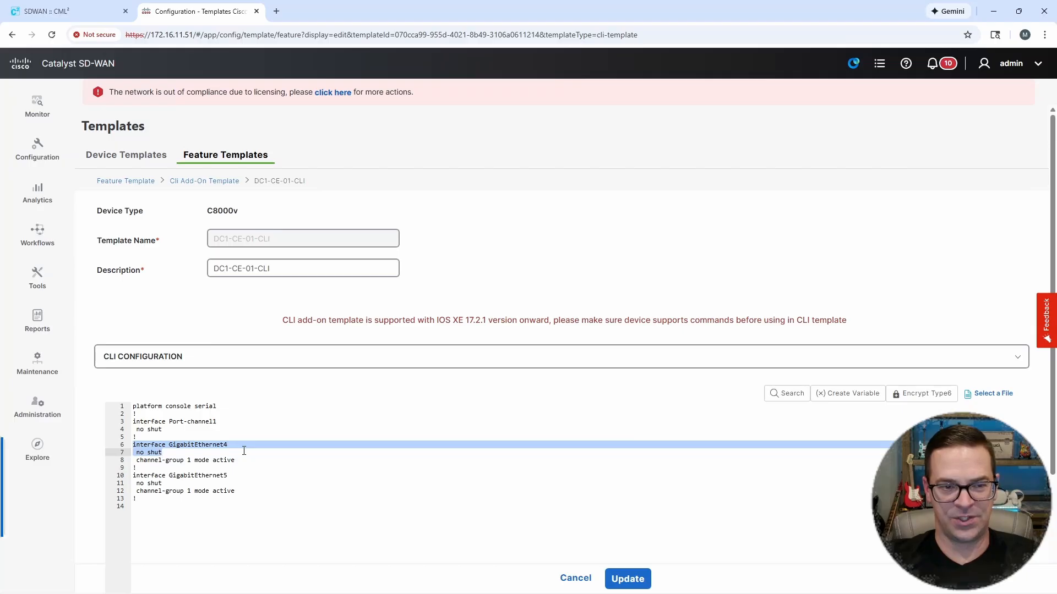
left_click_drag(179, 457, 239, 461)
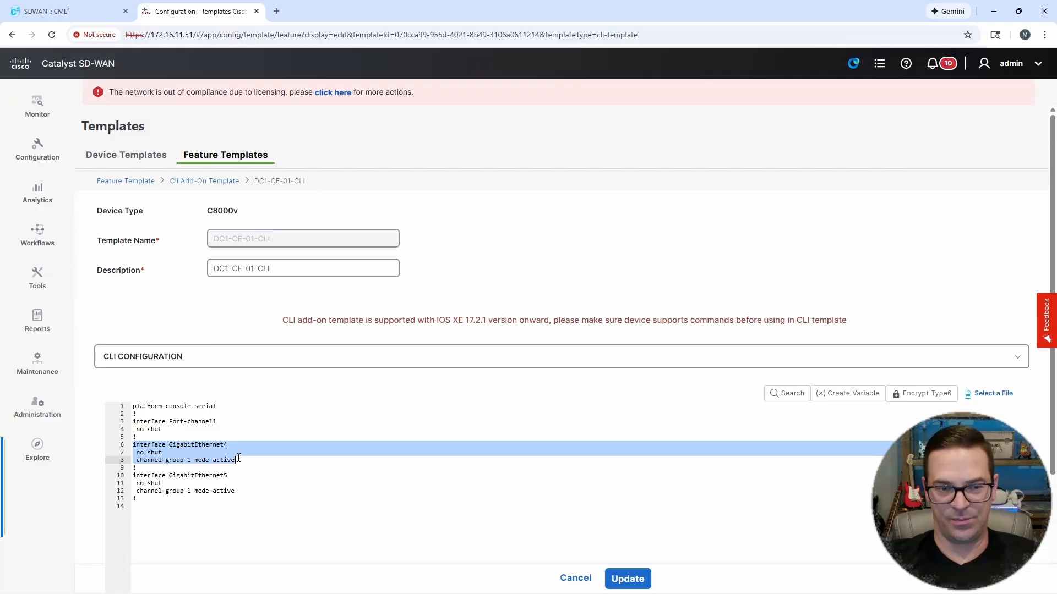
left_click_drag(238, 458, 237, 491)
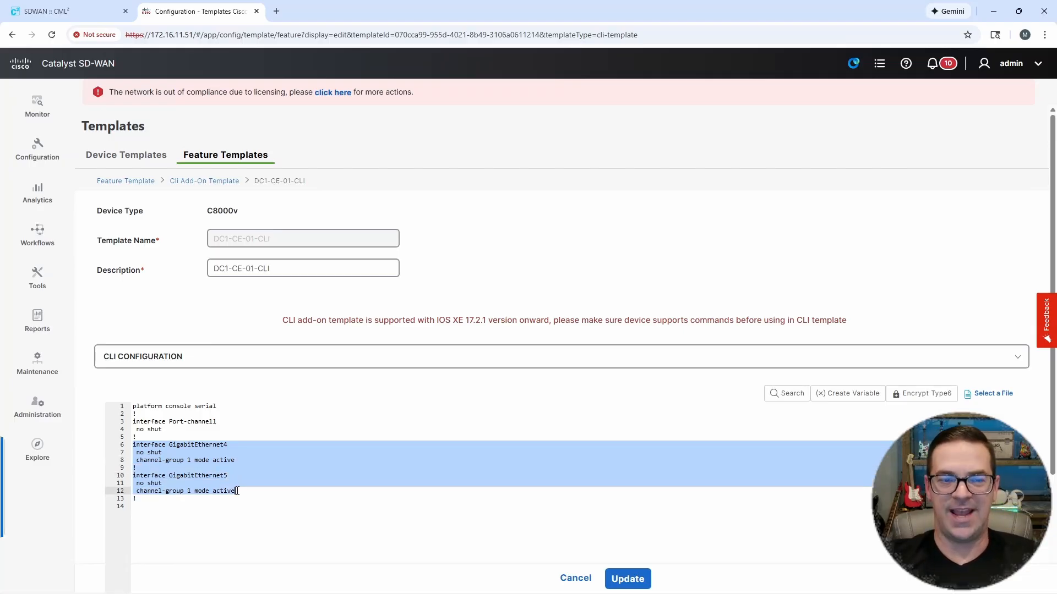
left_click(308, 535)
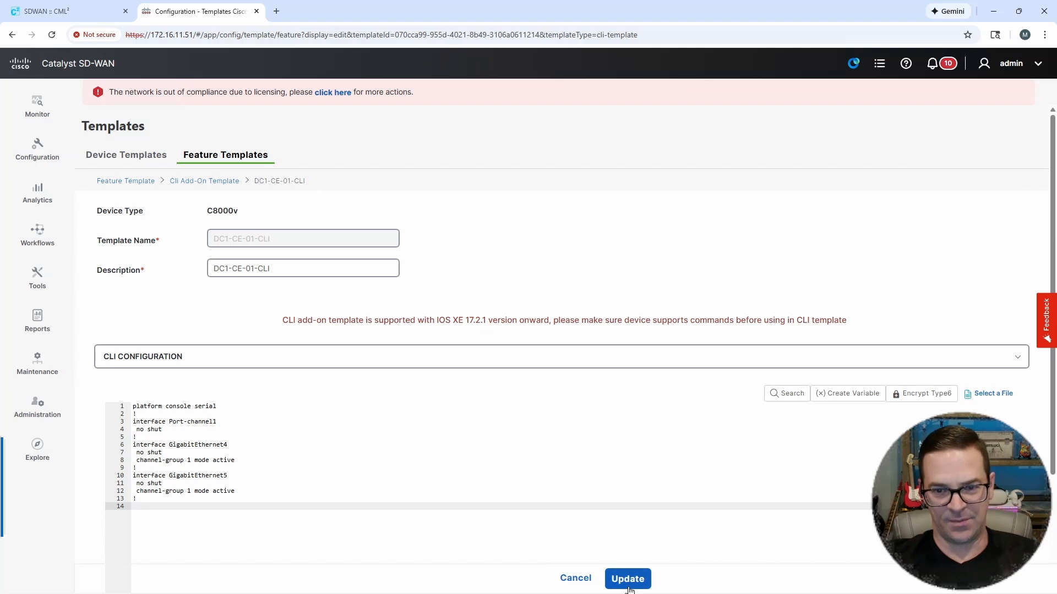
Step: Update the CLI template and push the configuration to the DC1-CE-01 device
left_click(631, 582)
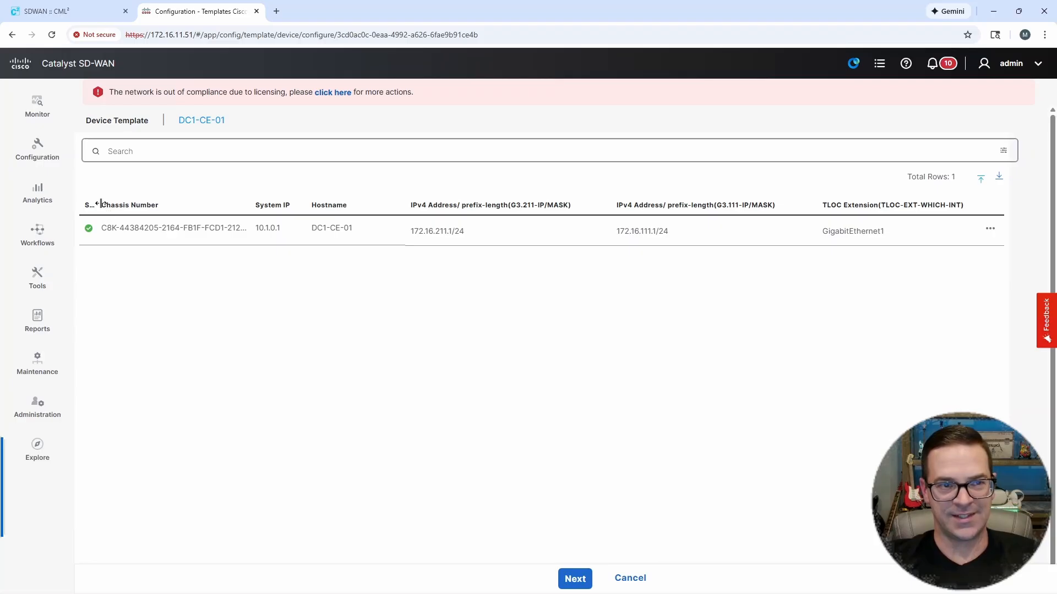
left_click_drag(99, 204, 184, 202)
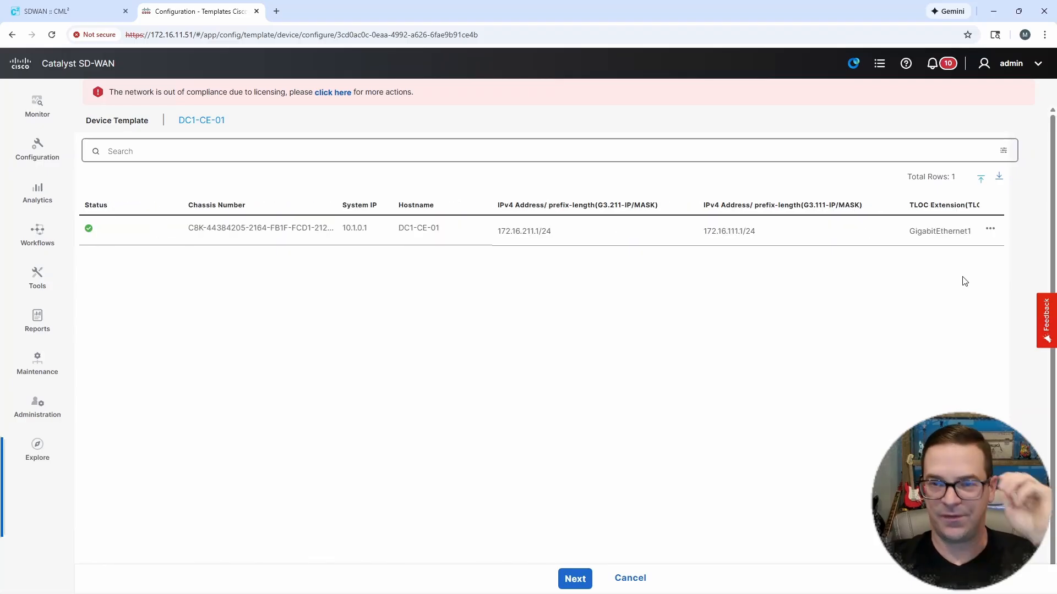
left_click(574, 577)
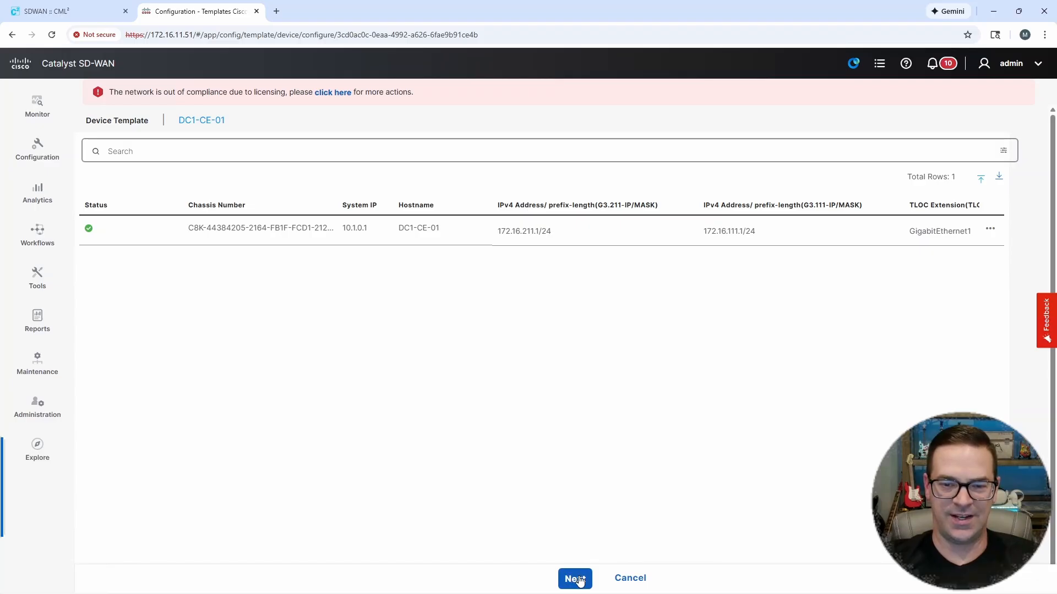
left_click(594, 582)
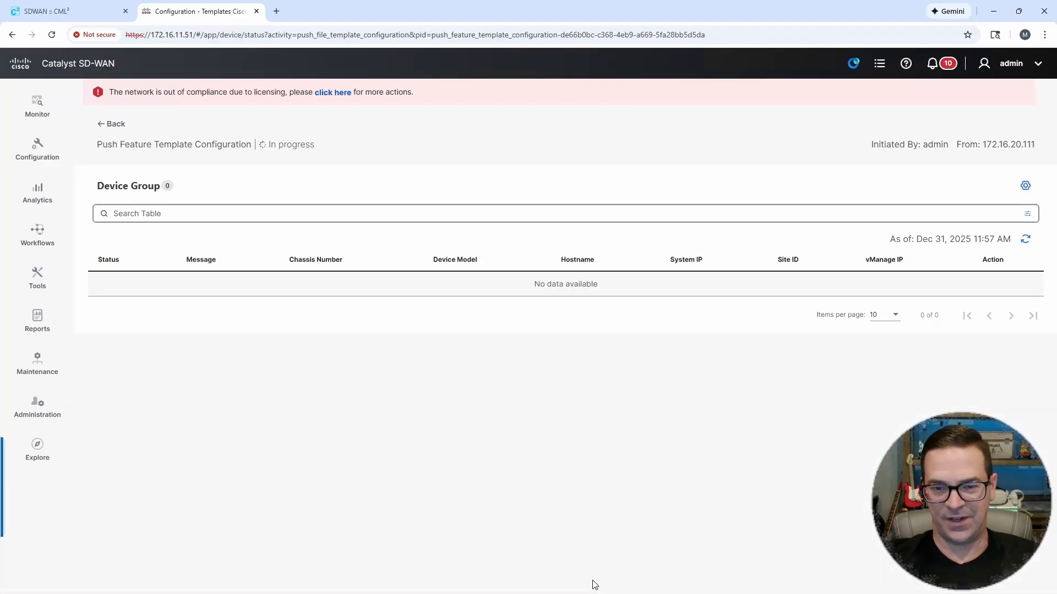
Step: Switch to the DC1-CE-01 session in SecureCRT, shrink its window to reveal the push status behind it, and examine the interface list
left_click(574, 582)
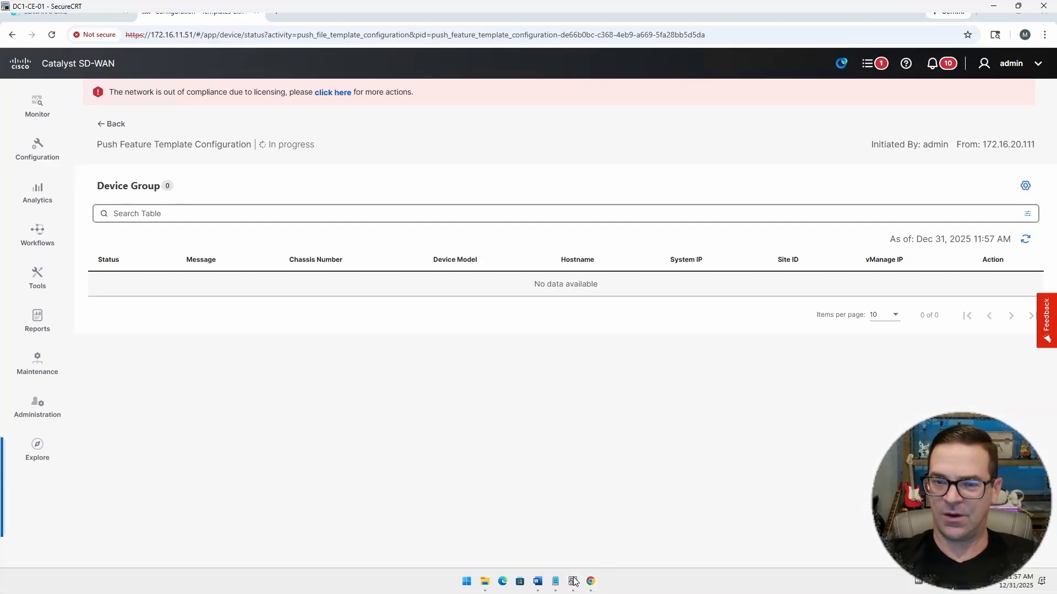
key("Return")
key("Return")
key("Return")
key("Return")
key("Return")
key("Return")
key("Return")
key("Return")
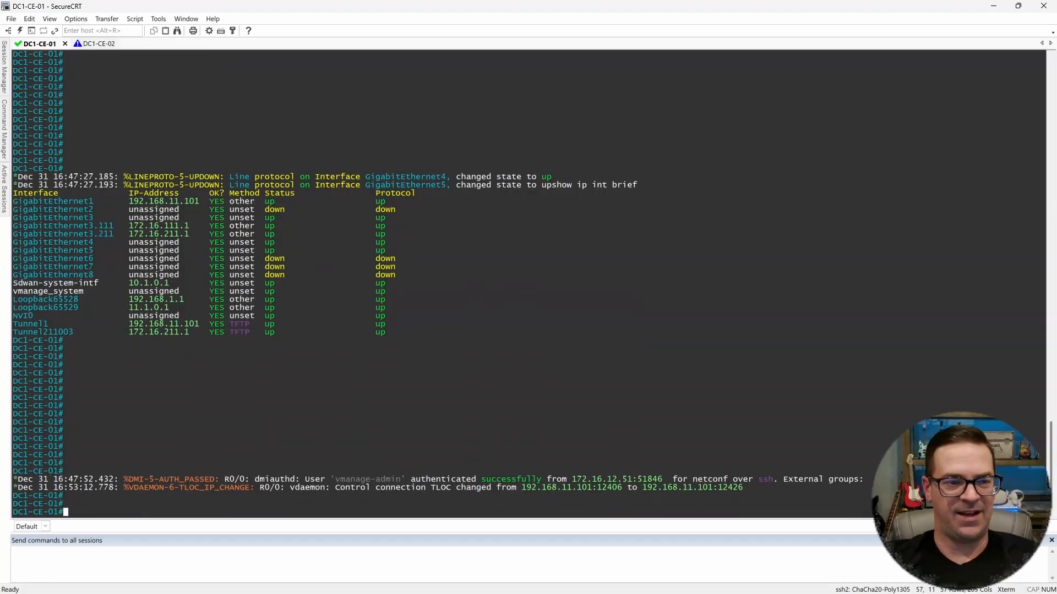
left_click_drag(389, 18, 509, 49)
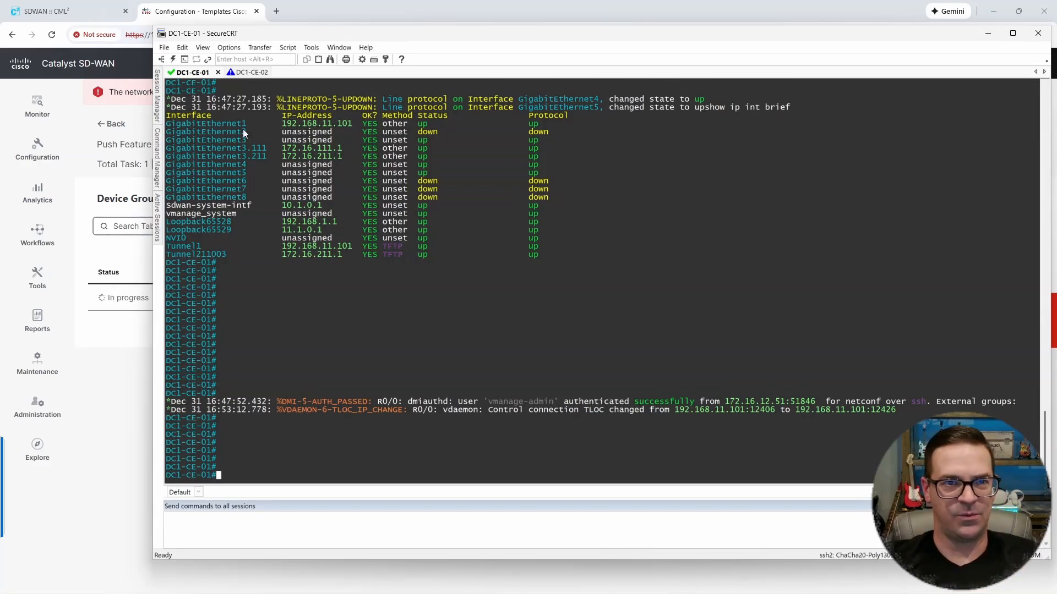
left_click_drag(242, 129, 632, 237)
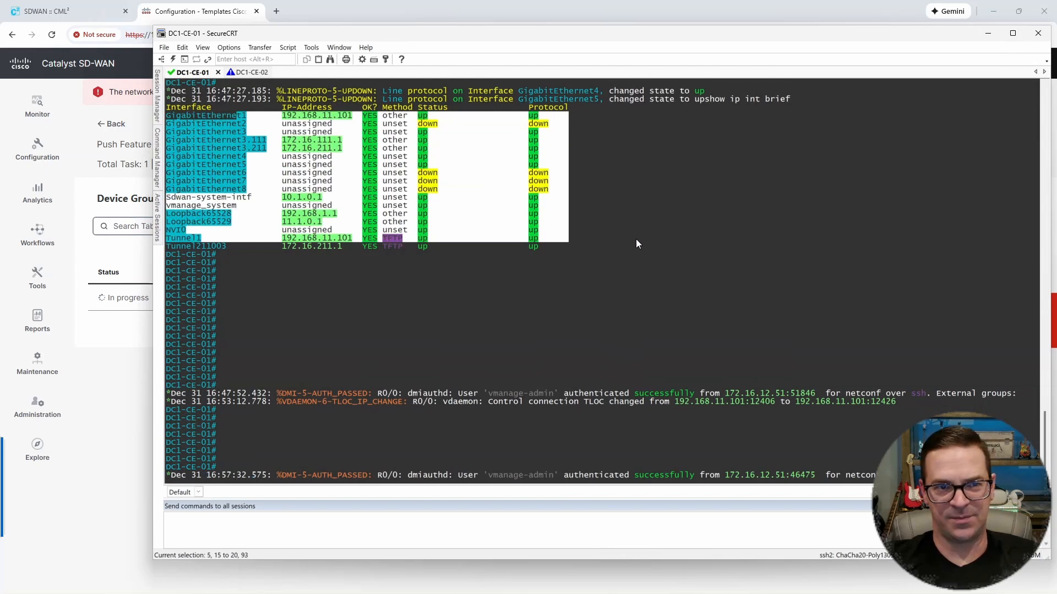
Step: Examine the DC1-CE-01 interface list and the log lines for GigabitEthernet4, GigabitEthernet5 and Port-channel1 during the push
left_click(227, 120)
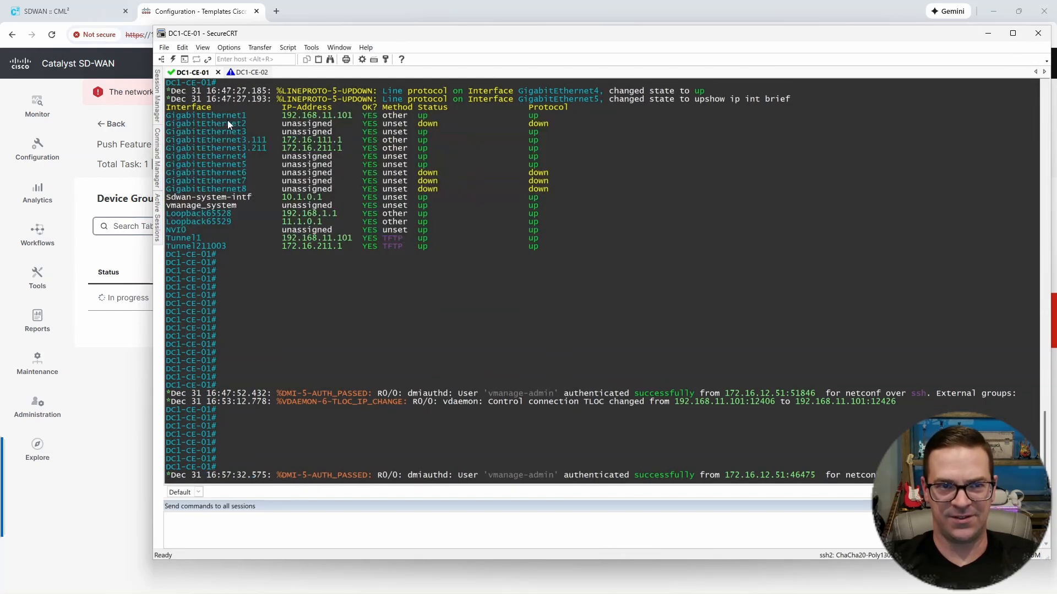
left_click_drag(228, 124, 596, 211)
left_click(595, 209)
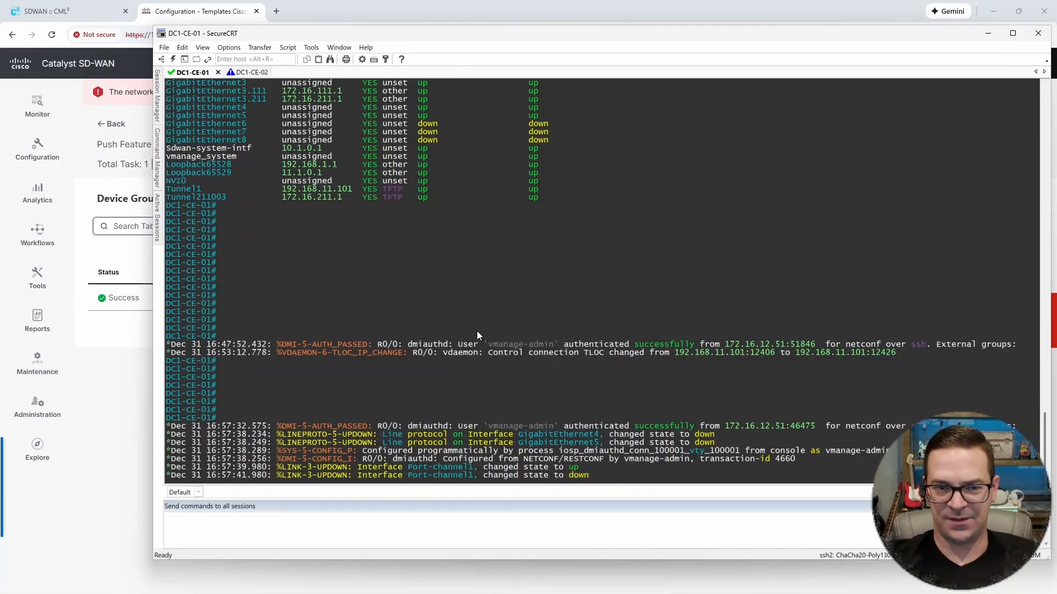
left_click_drag(350, 434, 776, 446)
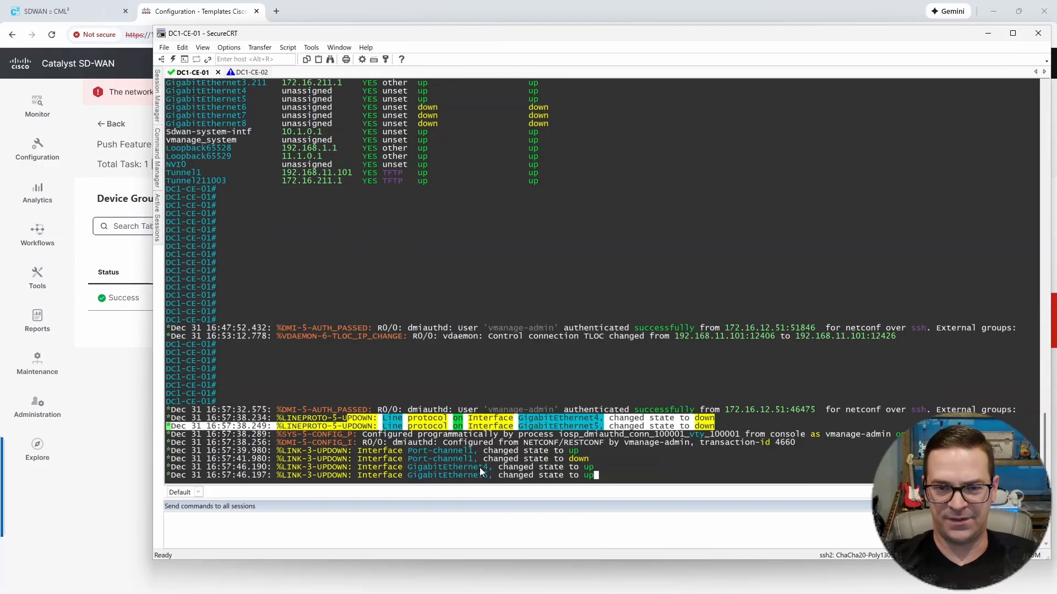
left_click_drag(391, 435, 664, 440)
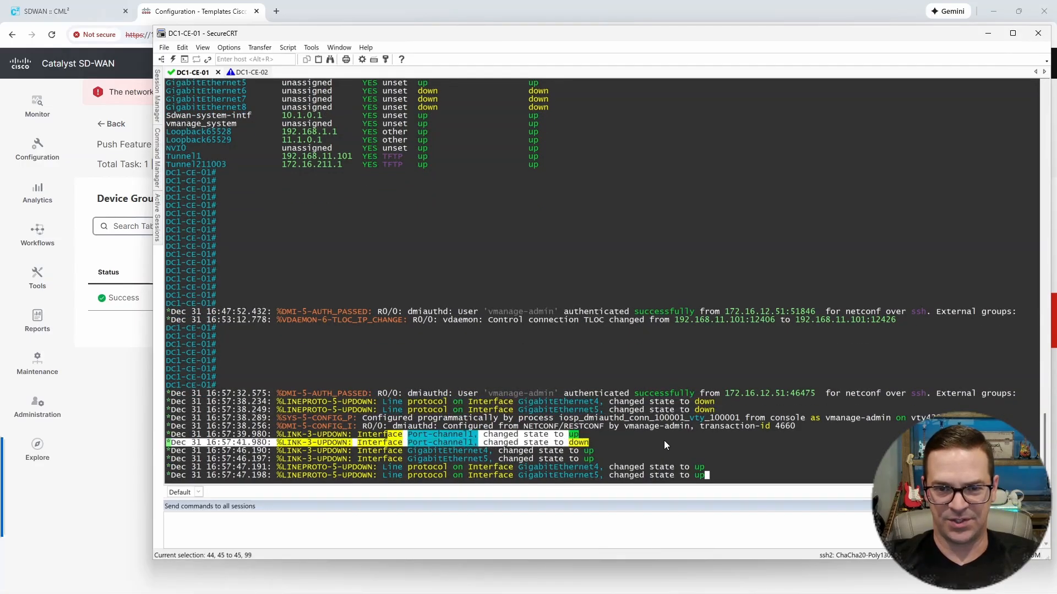
left_click(664, 440)
Step: Run show ip int brief again on DC1-CE-01 and check the Port-channel1 row
key("Return")
key("Return")
key("Return")
key("Return")
key("Return")
key("Return")
key("Return")
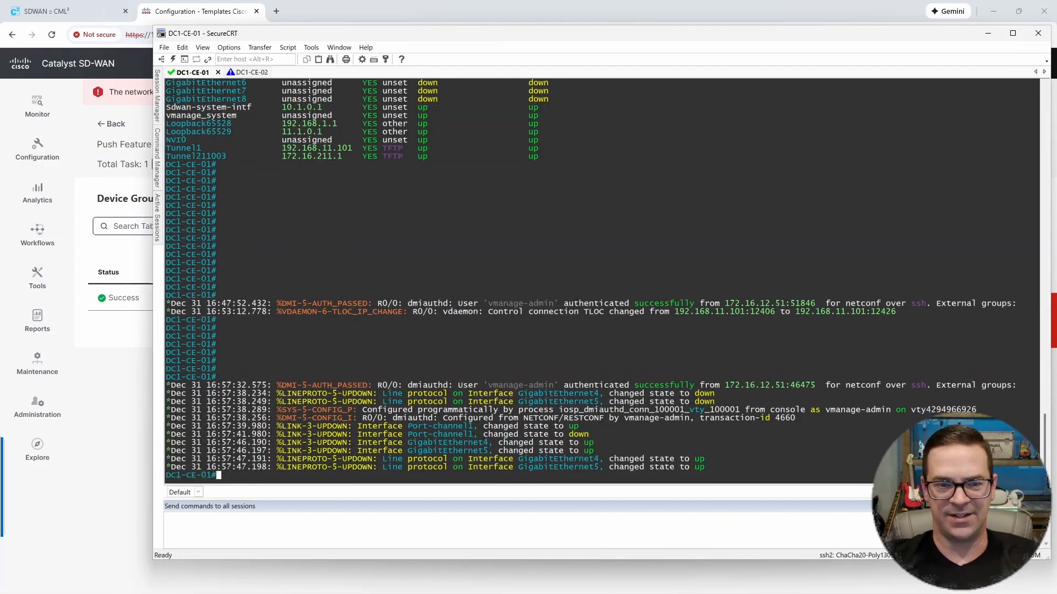
key("Up")
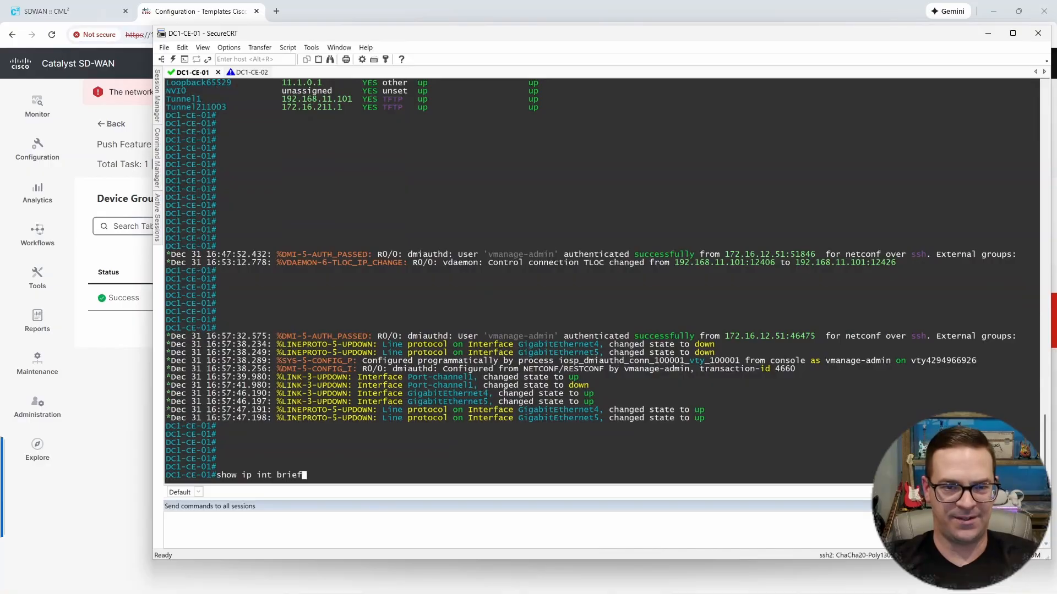
key("Return")
key("Return")
key("Return")
key("Return")
key("Return")
key("Return")
key("Return")
key("Return")
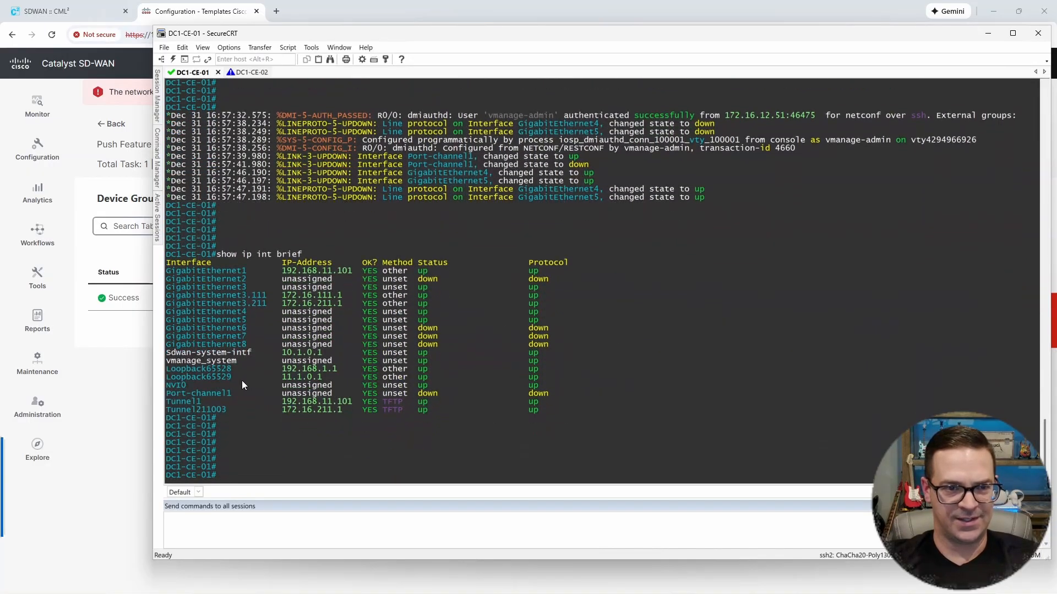
left_click_drag(176, 398, 566, 395)
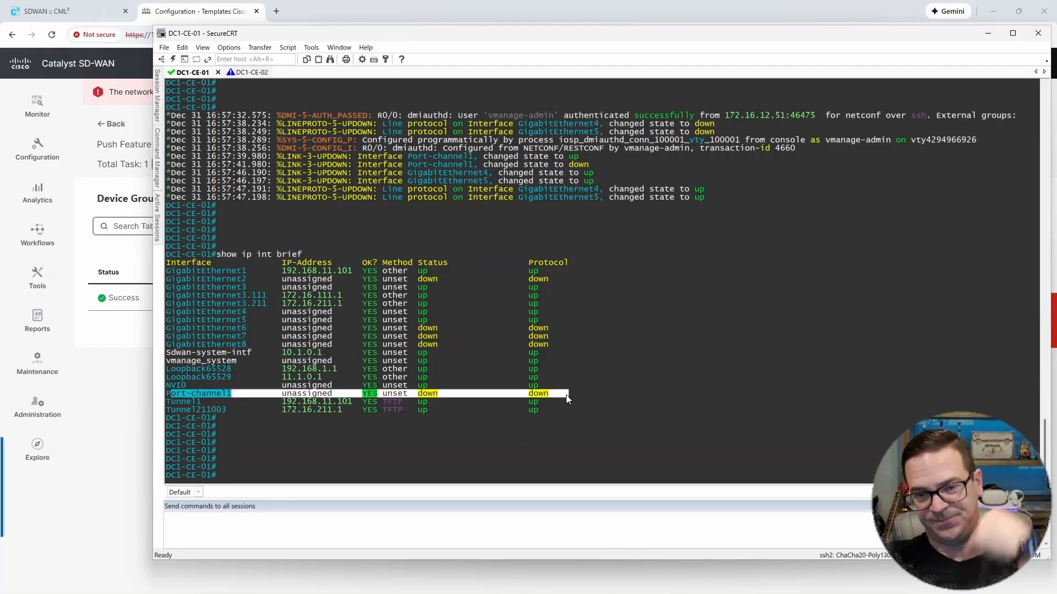
left_click(566, 395)
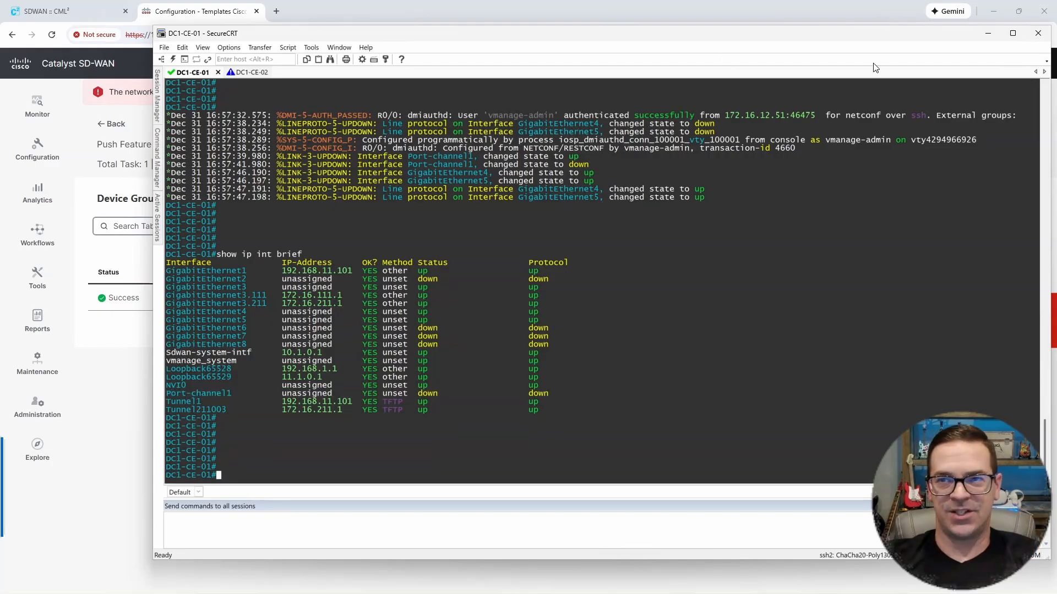
Step: Maximize the SecureCRT window and list the VRFs on DC1-CE-01 with show vrf
left_click(1012, 33)
left_click(995, 7)
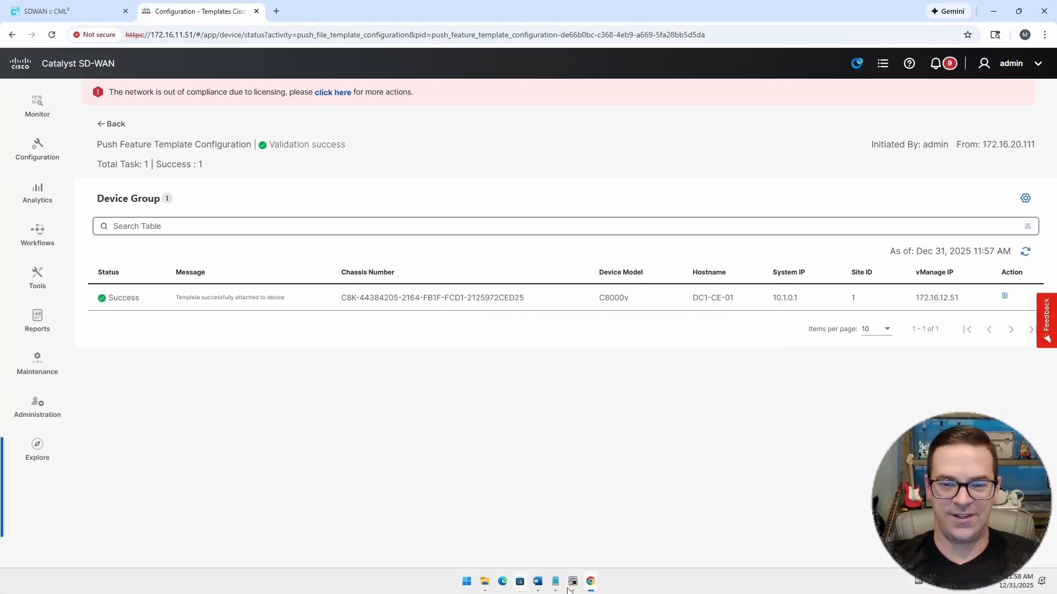
left_click(572, 586)
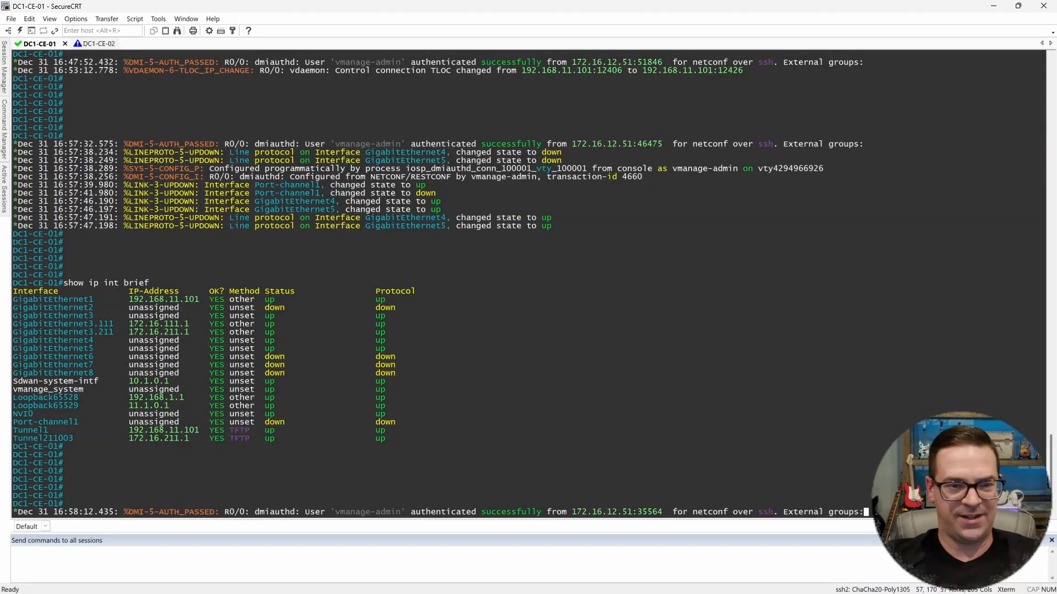
key("Return")
key("Return")
key("Return")
key("Return")
type("show vrf")
key("Return")
key("Return")
key("Return")
key("Return")
key("Return")
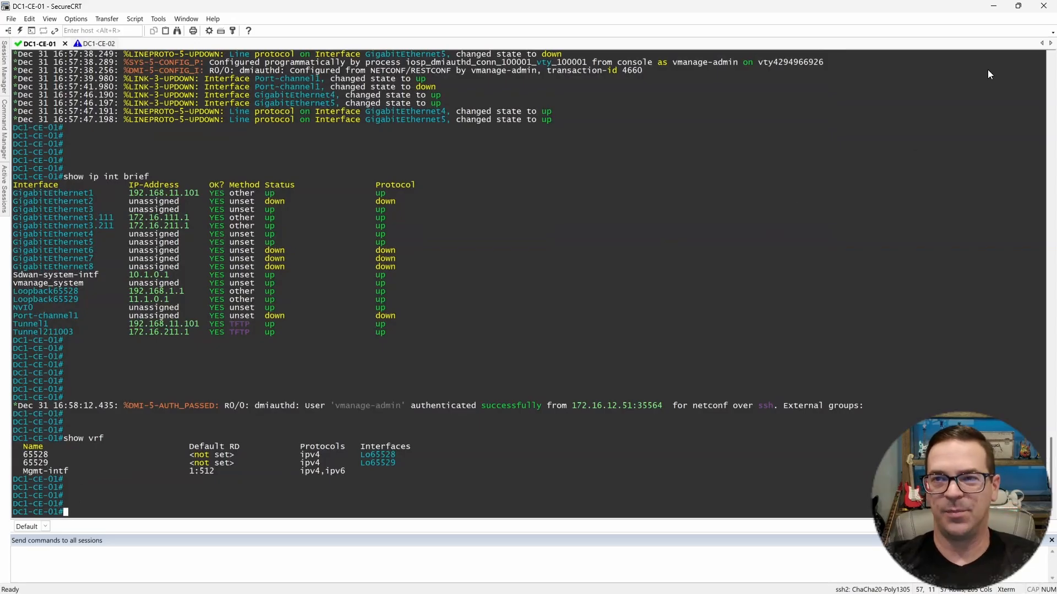
Step: Return to Catalyst SD-WAN Manager and open the DC1-CE-01 device template for editing
left_click(994, 6)
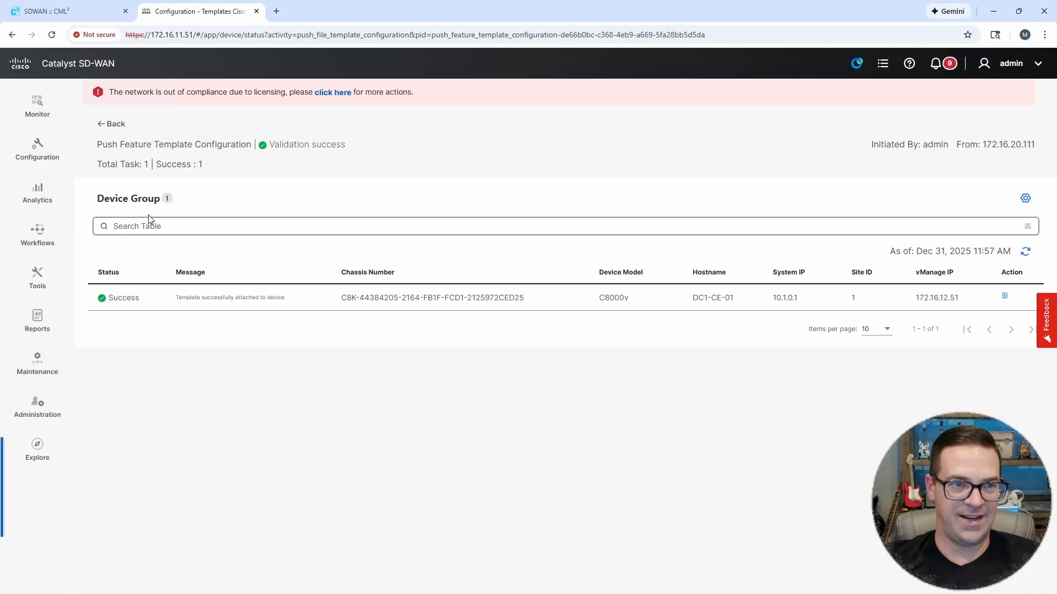
left_click(37, 145)
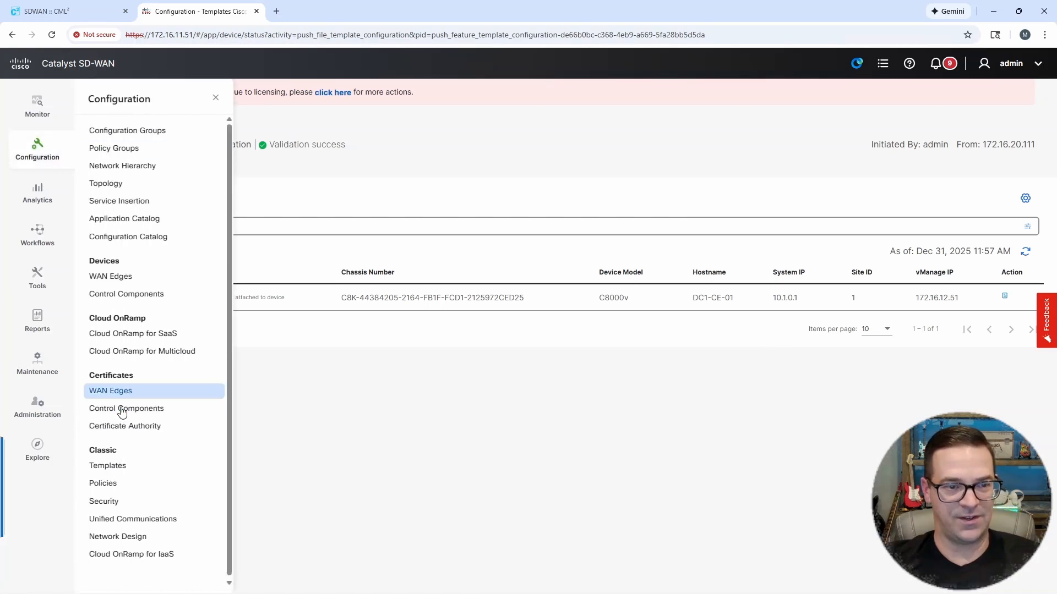
left_click(113, 472)
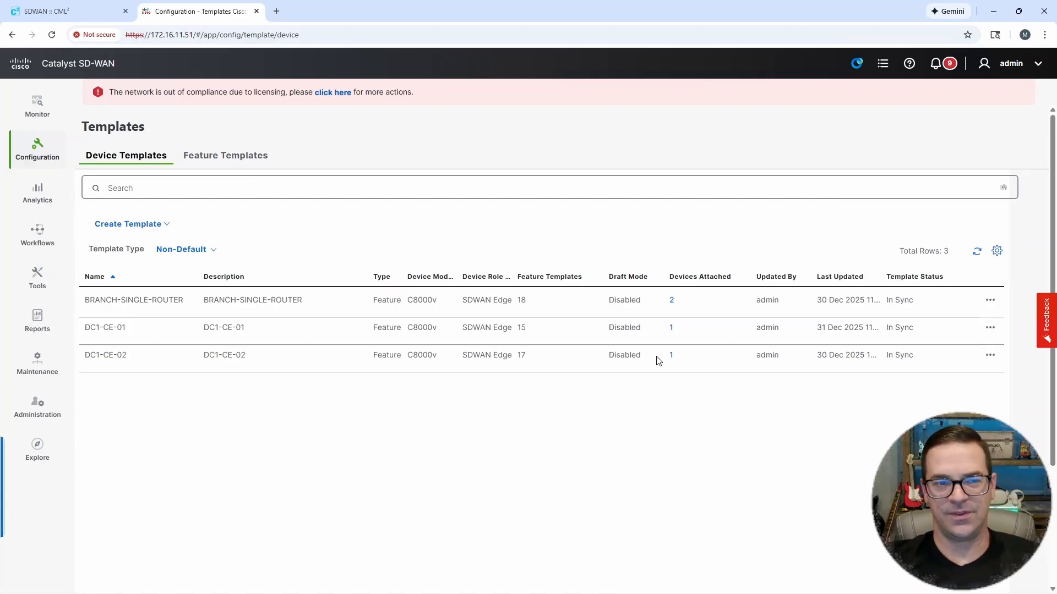
left_click(990, 330)
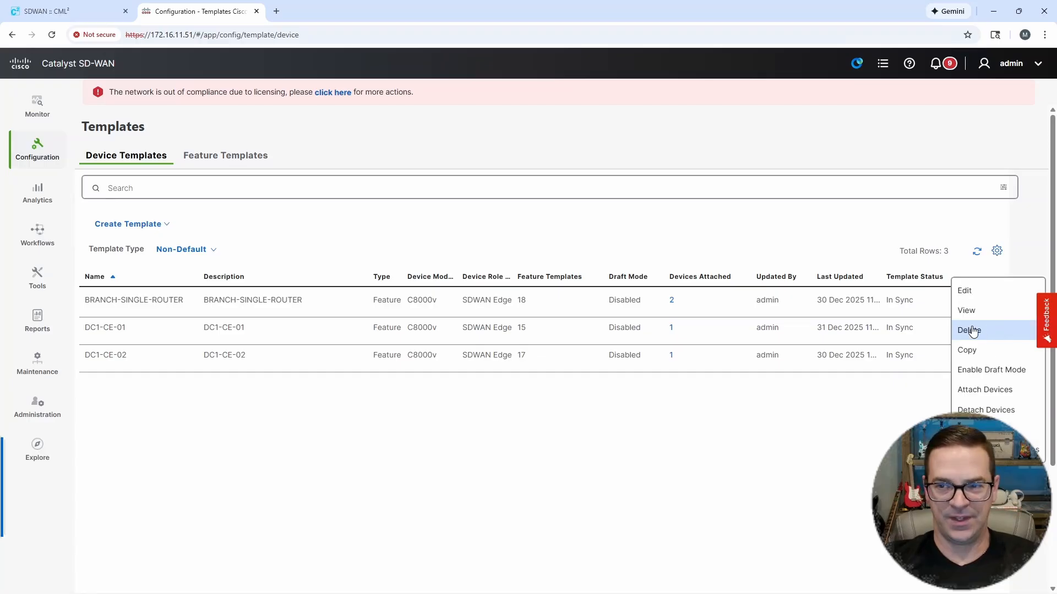
left_click(969, 292)
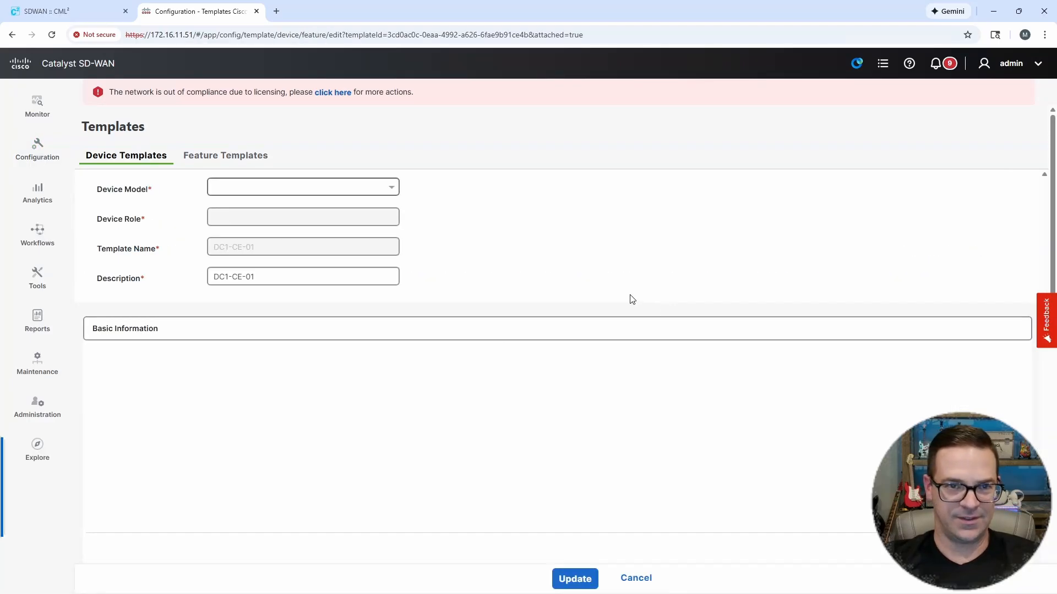
Step: Select the service VPN templates DC1-CE-01-VPN10 and DC1-CE-01-VPN20 for the device template and proceed to the sub-template selection
left_click_drag(1054, 152, 1053, 173)
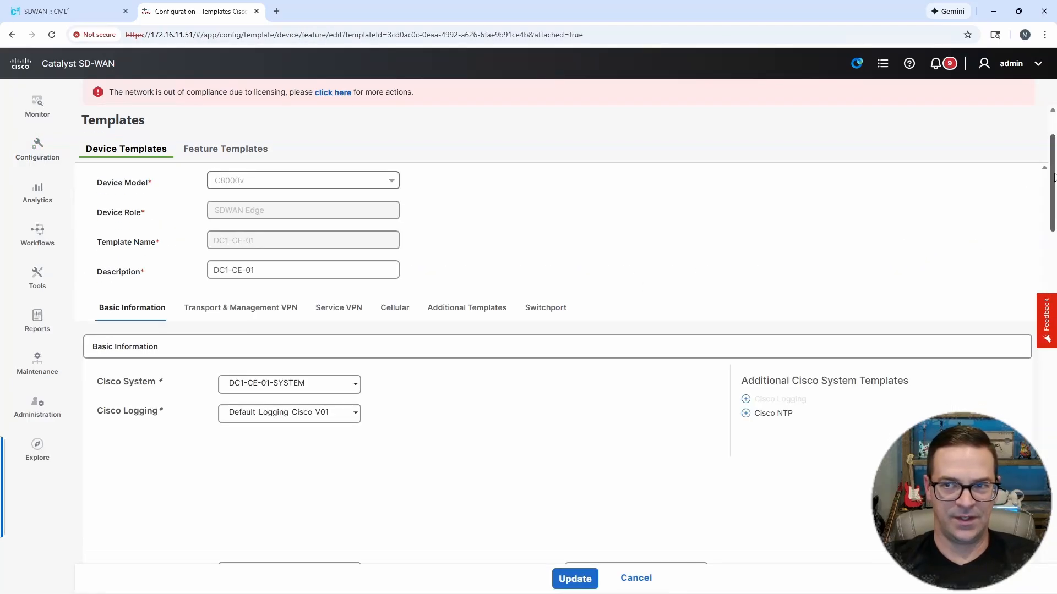
scroll(632, 314, "down", 5)
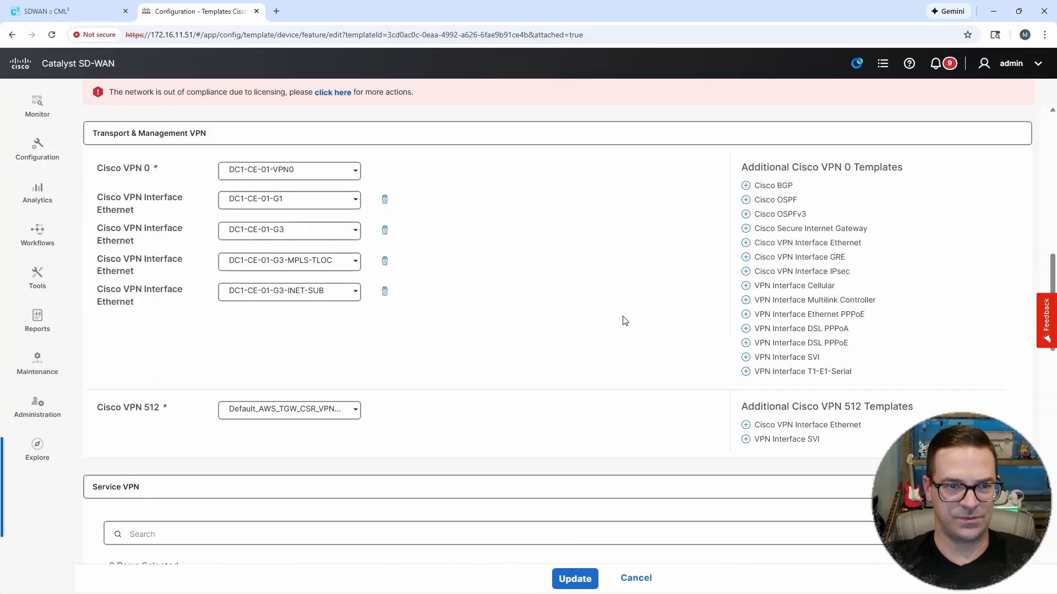
scroll(625, 321, "down", 3)
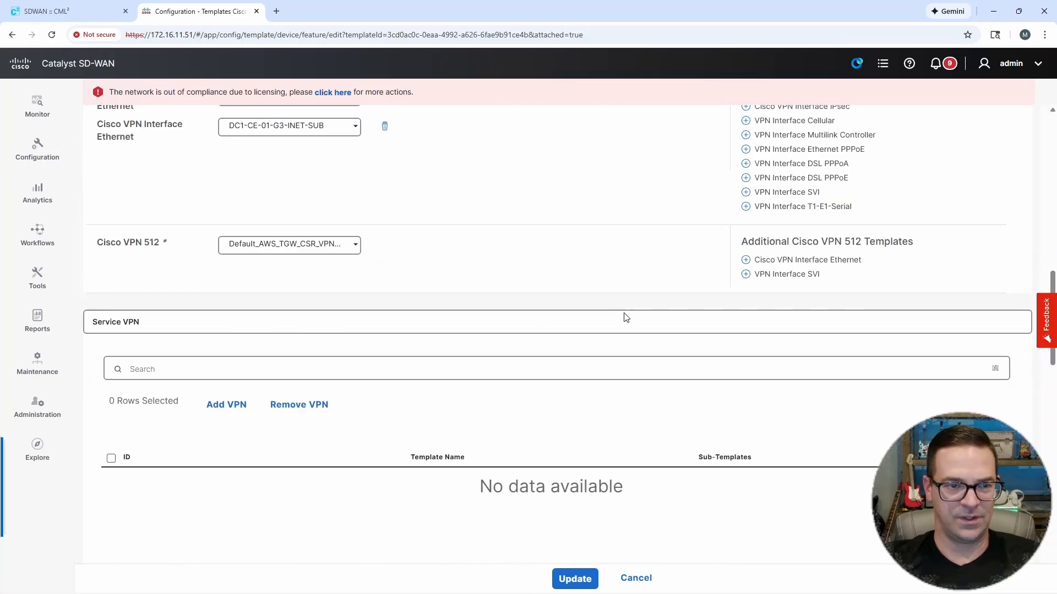
left_click(227, 405)
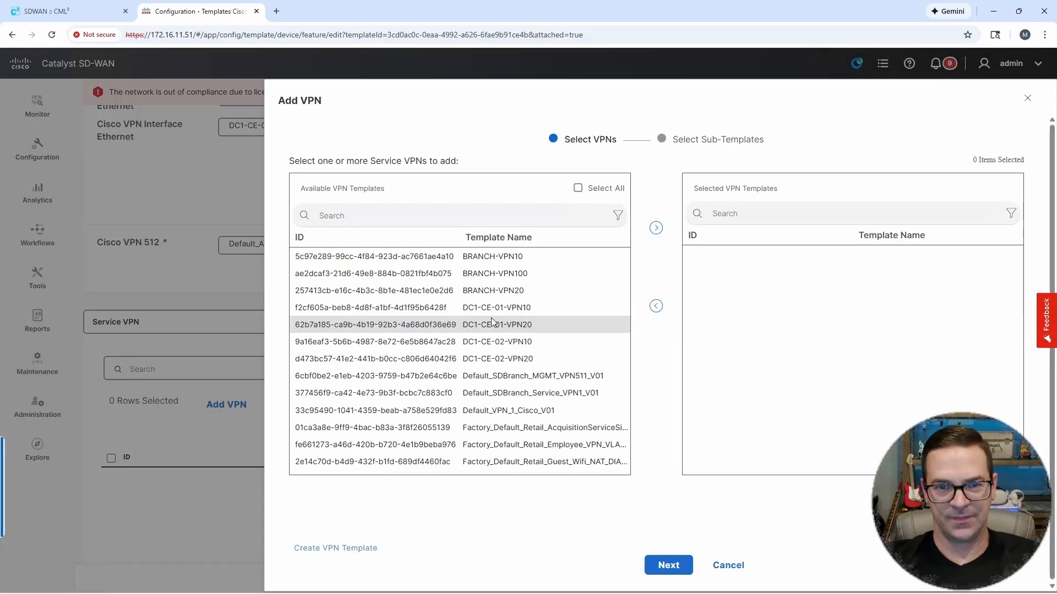
left_click(499, 309)
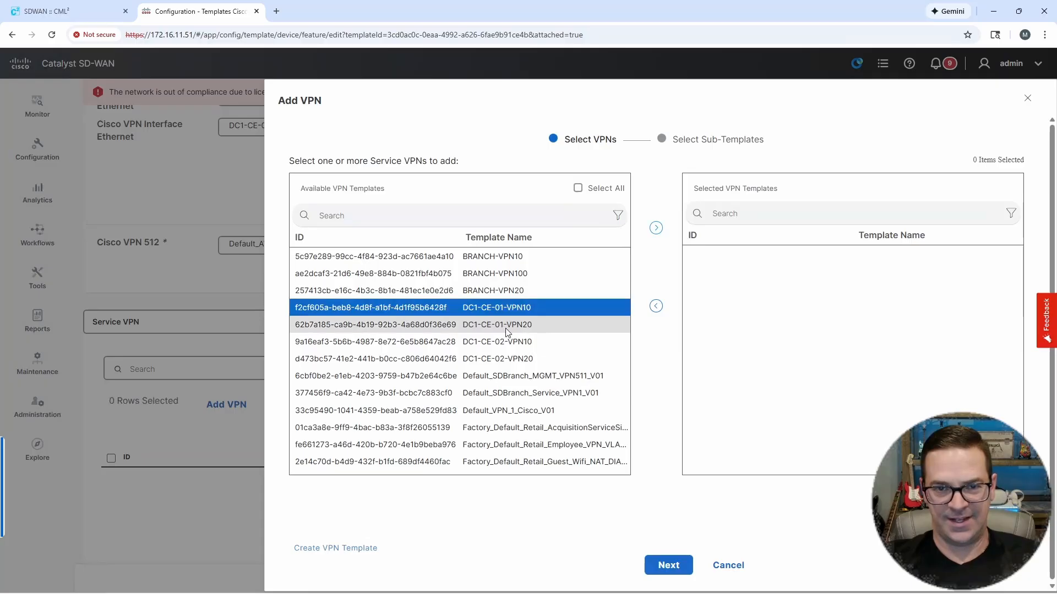
left_click(506, 329)
left_click(656, 228)
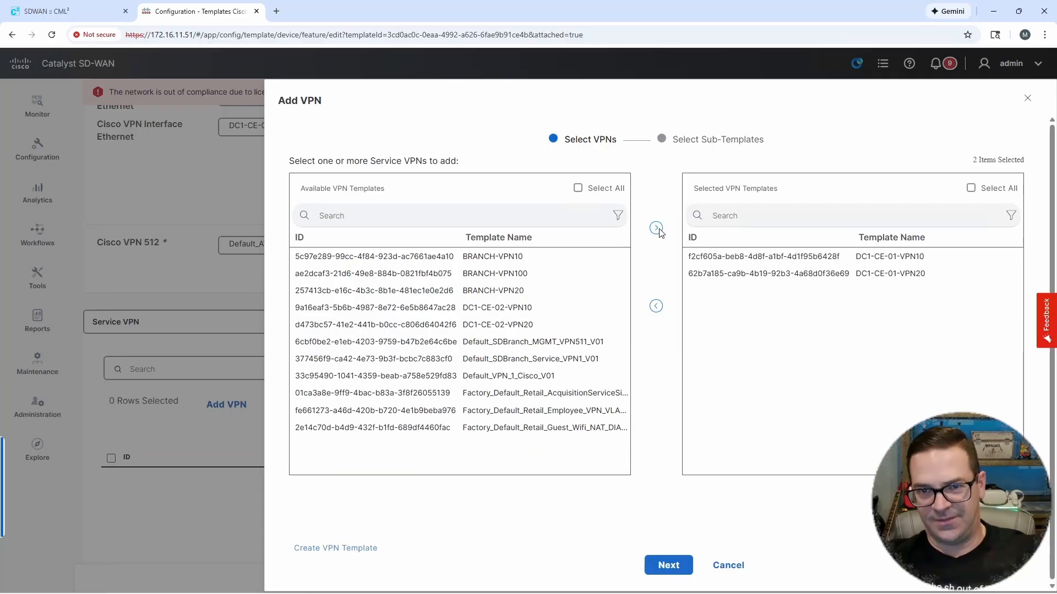
left_click(667, 566)
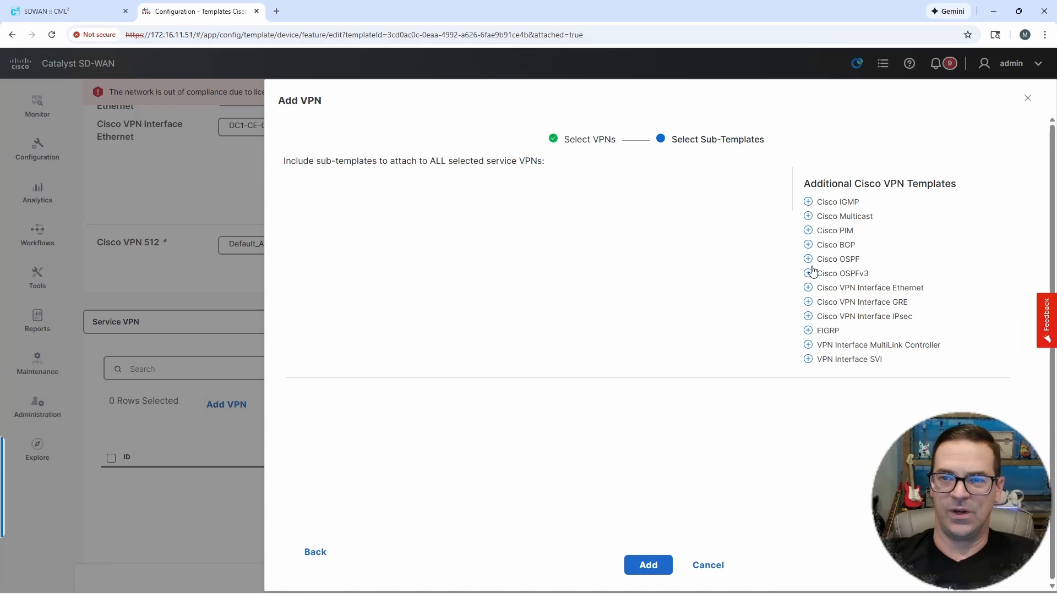
left_click(861, 292)
left_click(498, 199)
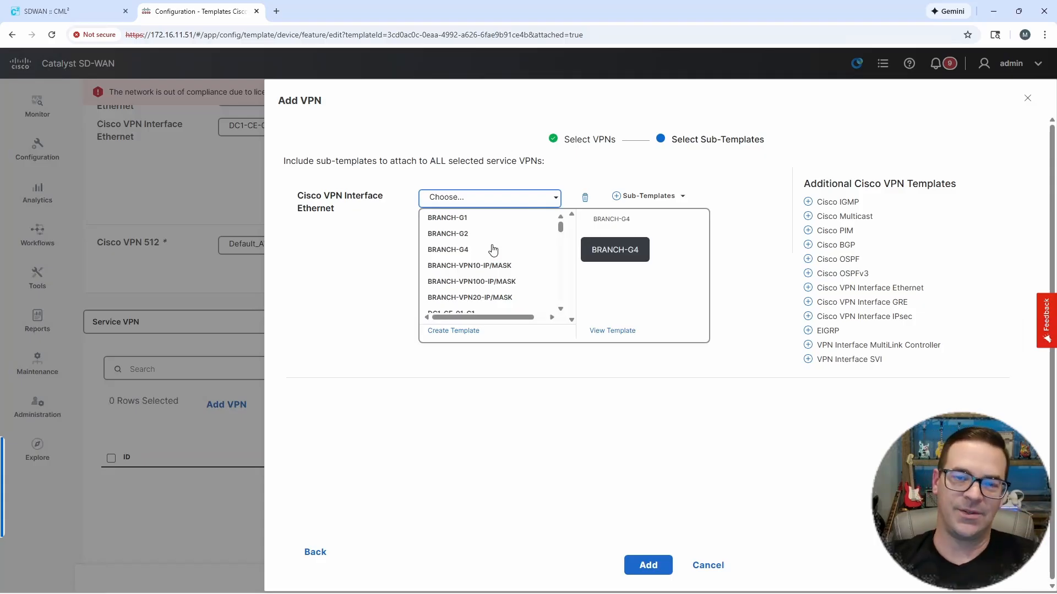
left_click(738, 251)
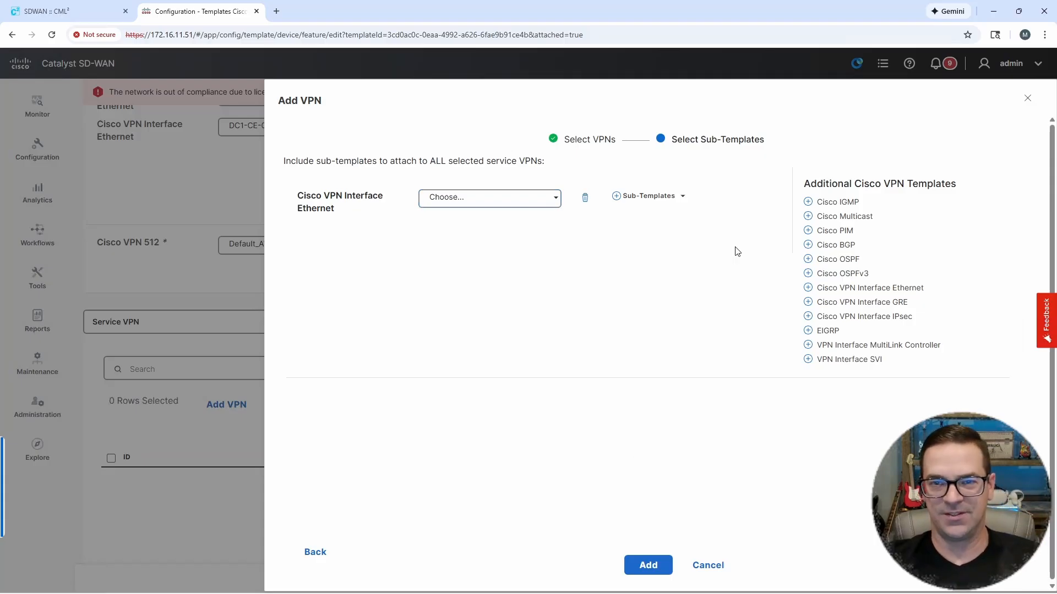
left_click(585, 198)
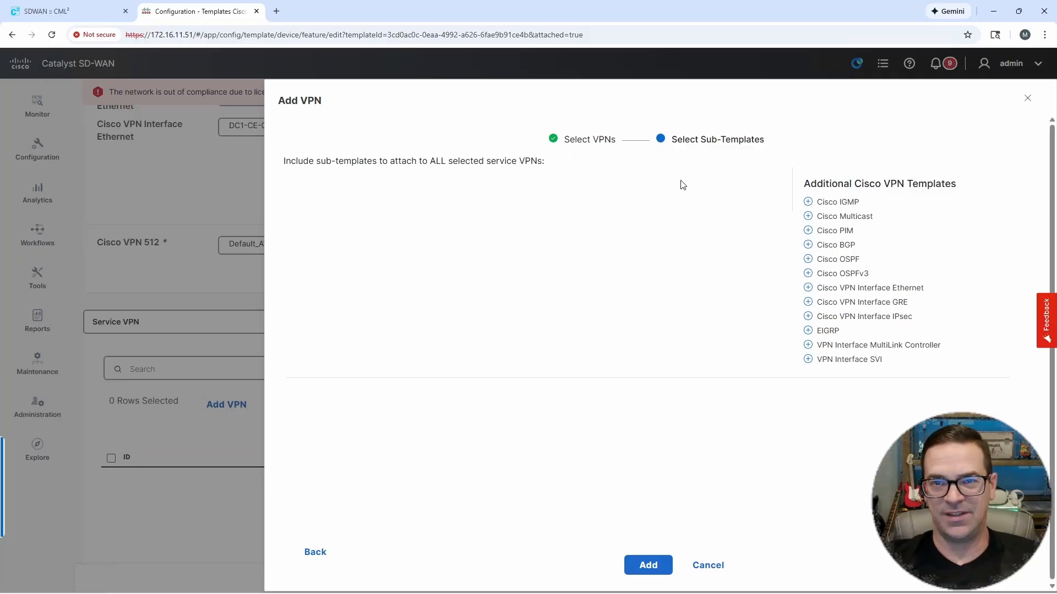
Step: Add the two selected service VPNs without sub-templates, update the device template and push the configuration to DC1-CE-01
left_click(648, 565)
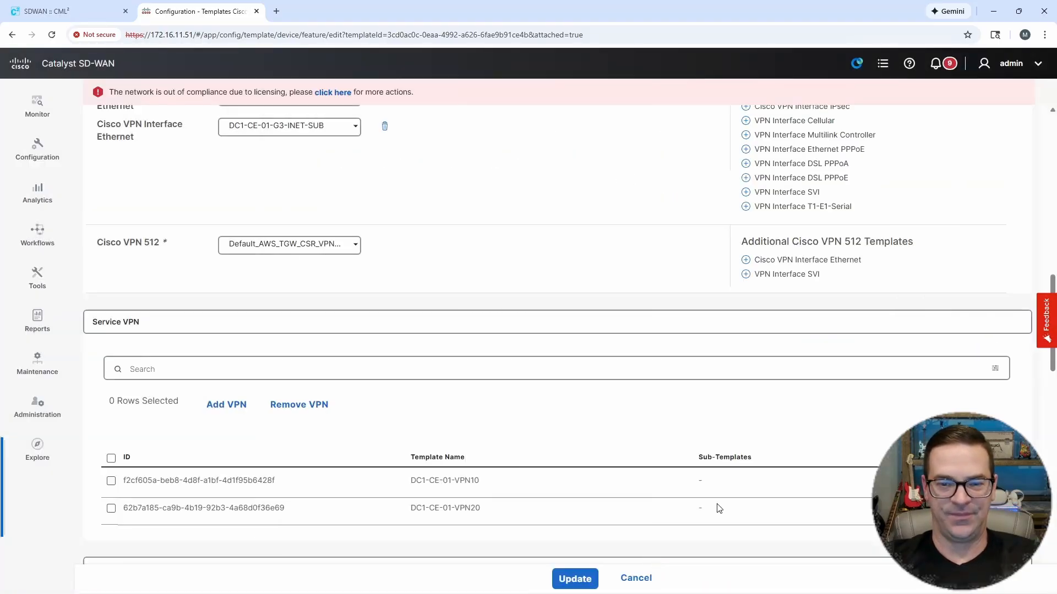
left_click(579, 576)
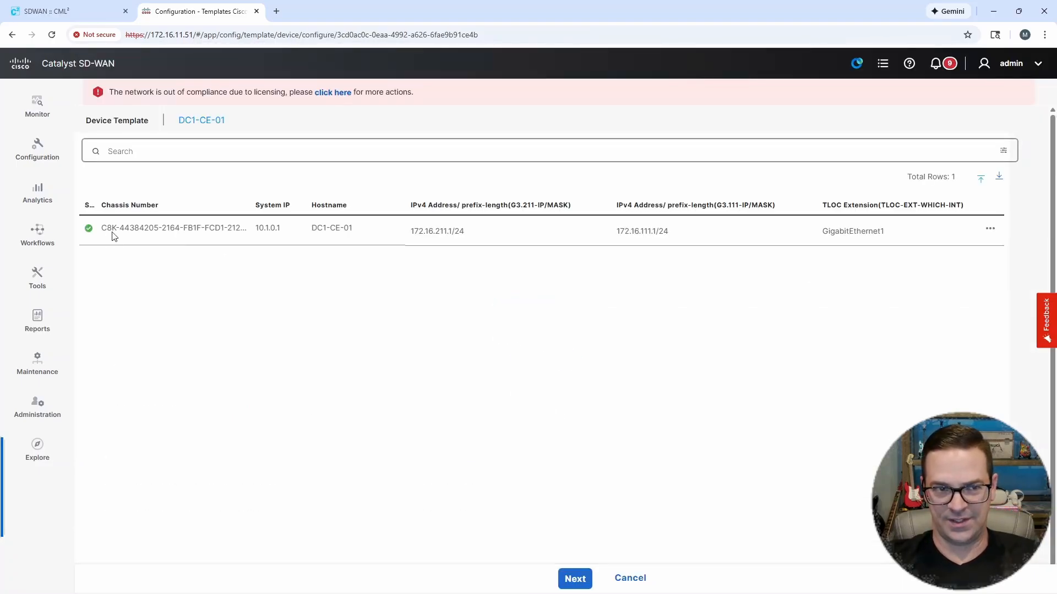
left_click_drag(98, 205, 174, 204)
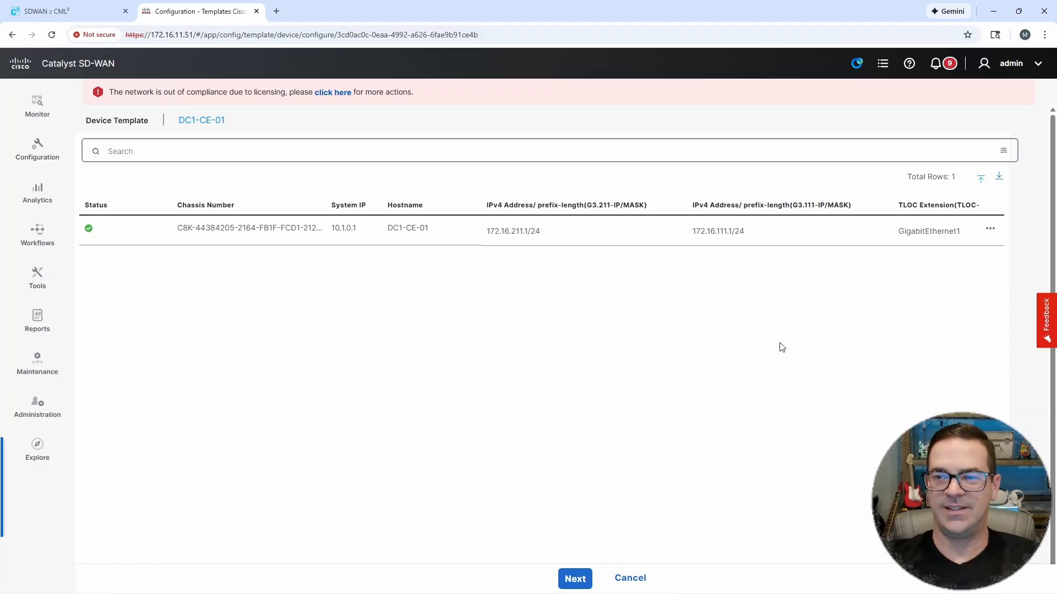
left_click(582, 582)
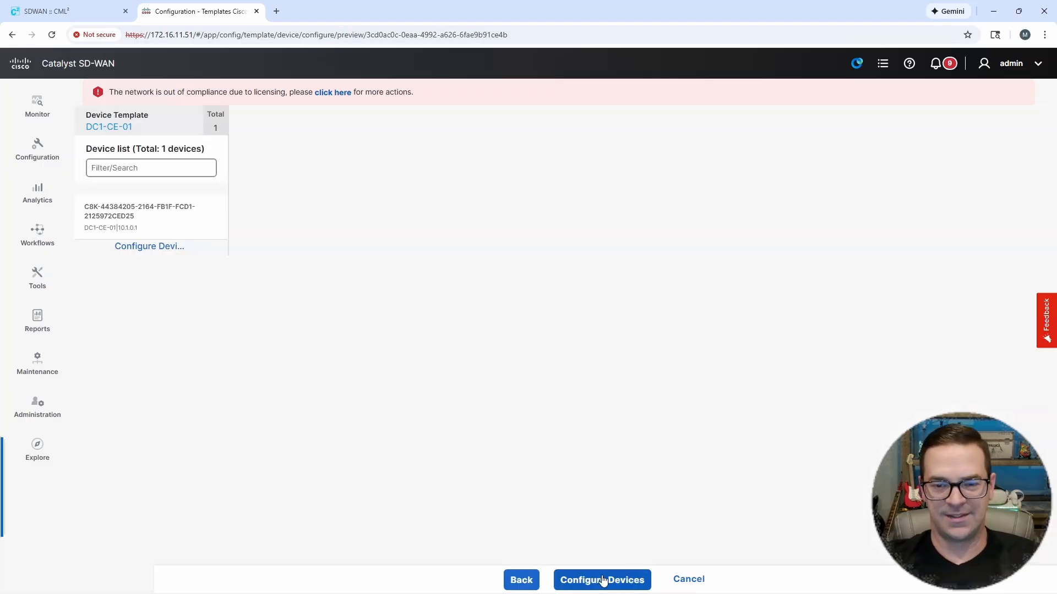
left_click(602, 581)
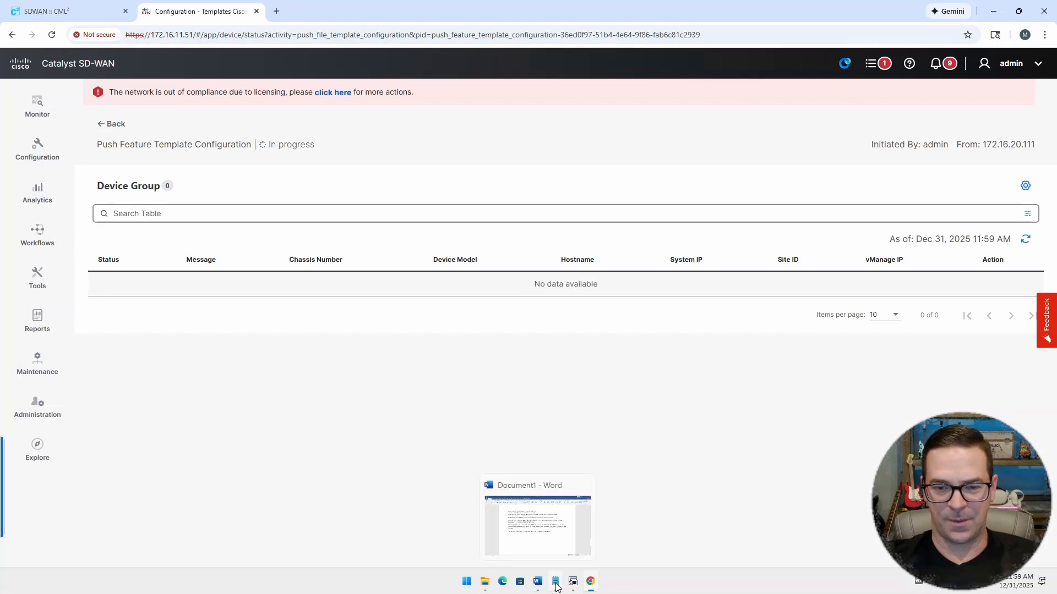
Step: Switch to the DC1-CE-01 session in SecureCRT, shrink its window beside the push status and follow the device log until the push ends
left_click(572, 581)
left_click_drag(480, 8, 576, 41)
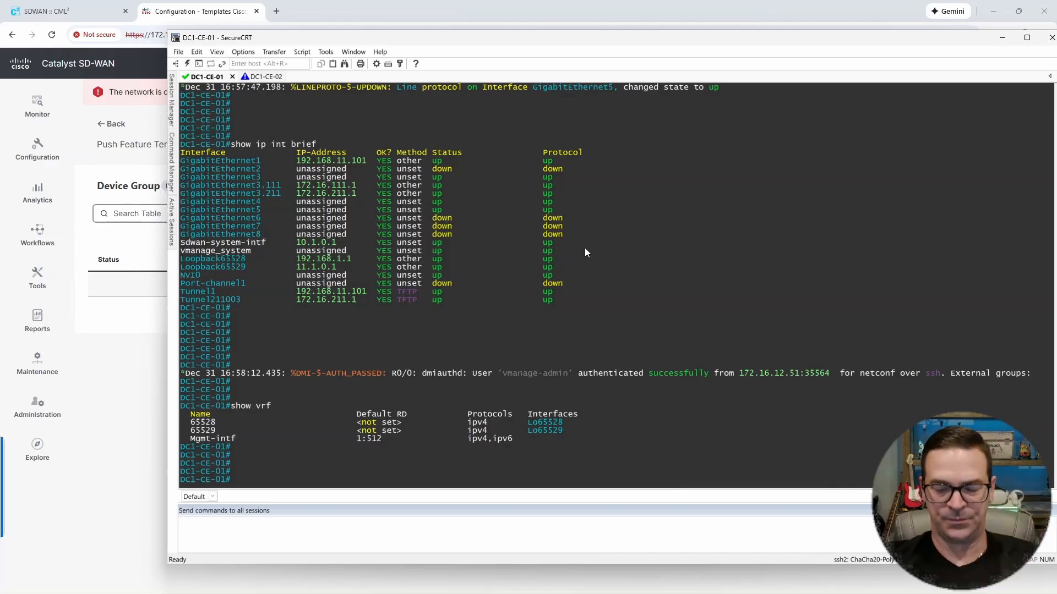
key("Return")
key("Return")
key("Return")
key("Return")
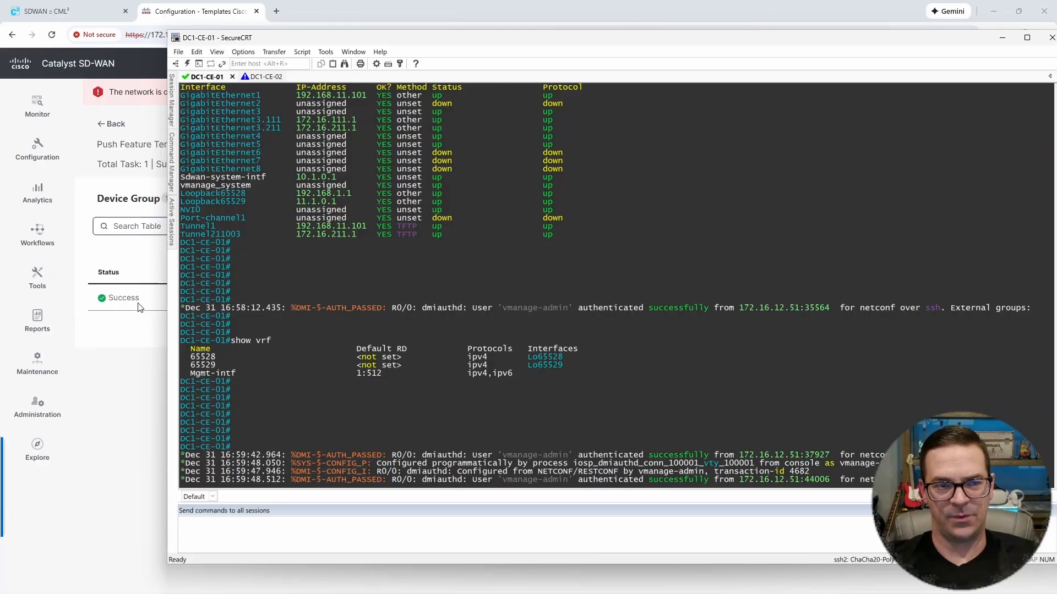
key("Return")
key("Return")
key("Return")
key("Return")
key("Return")
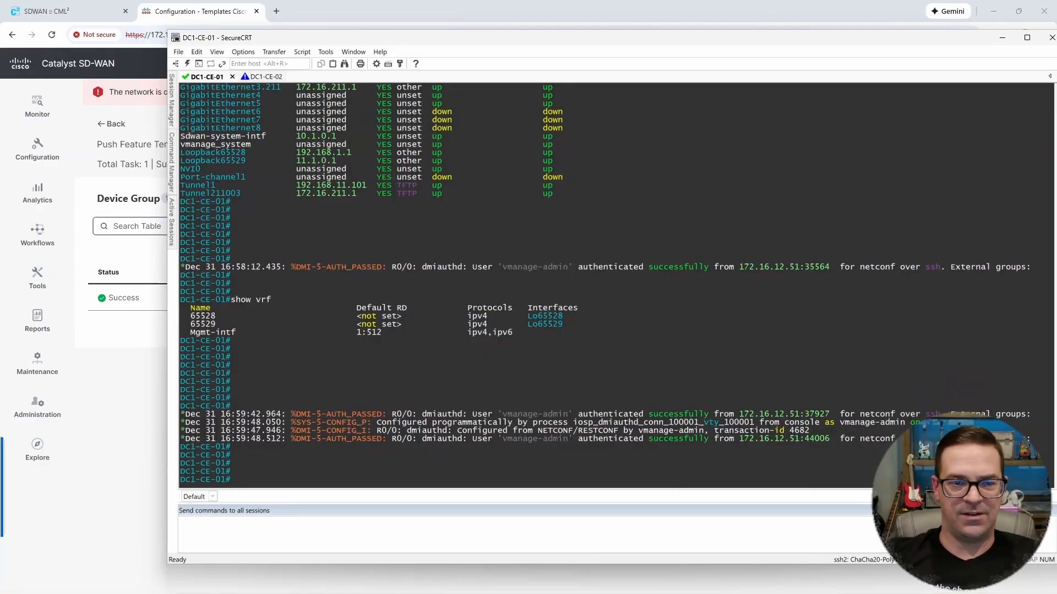
Step: Rerun show vrf on DC1-CE-01 and examine the entries for VRF 10 and 20, including their assigned interfaces
key("Up")
key("Return")
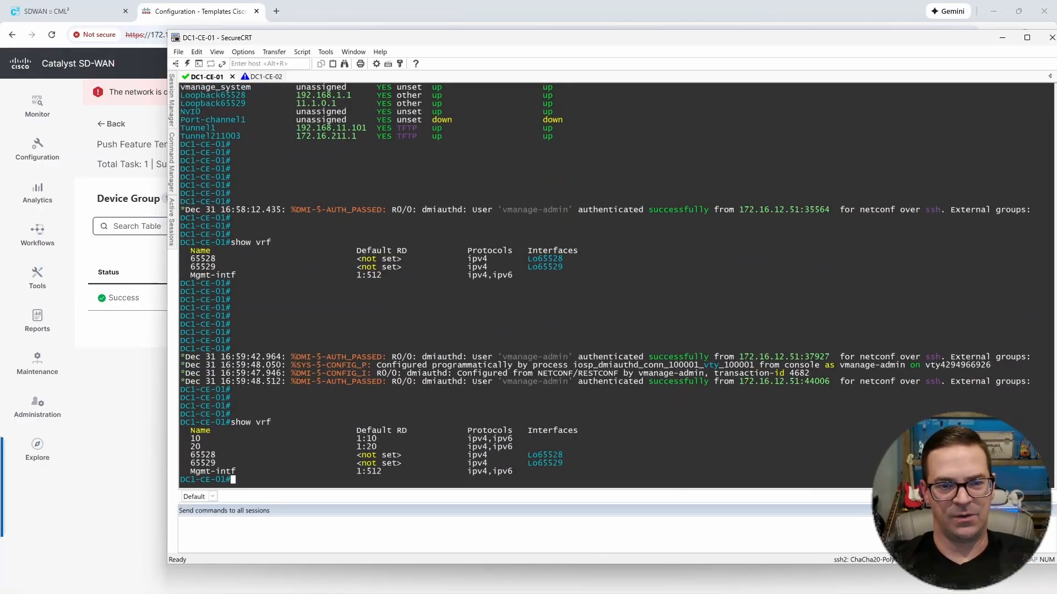
key("Return")
key("Return")
key("Return")
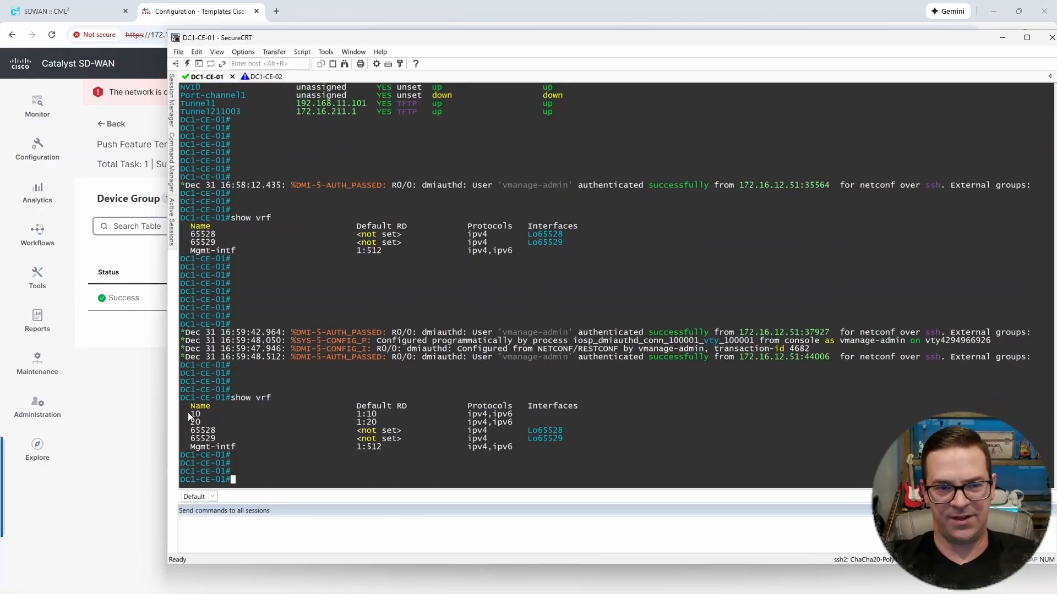
left_click_drag(188, 411, 590, 422)
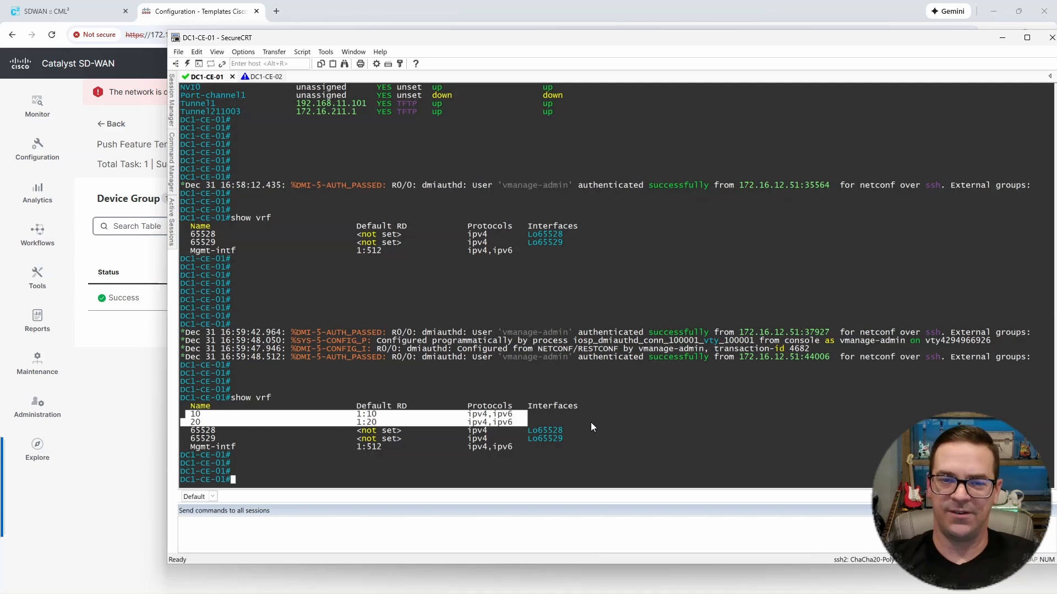
left_click(380, 427)
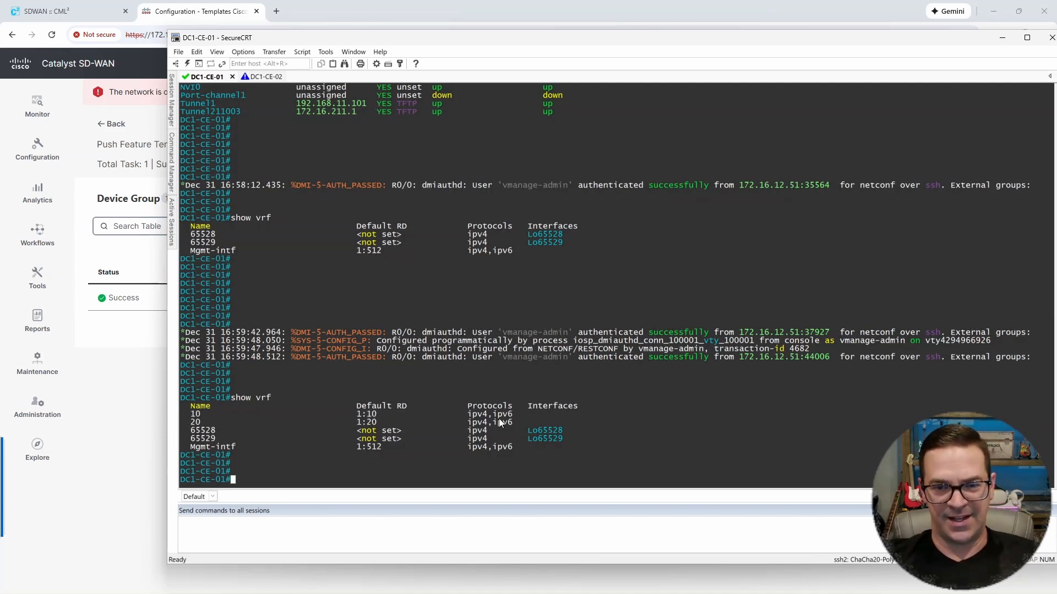
left_click_drag(524, 414, 583, 415)
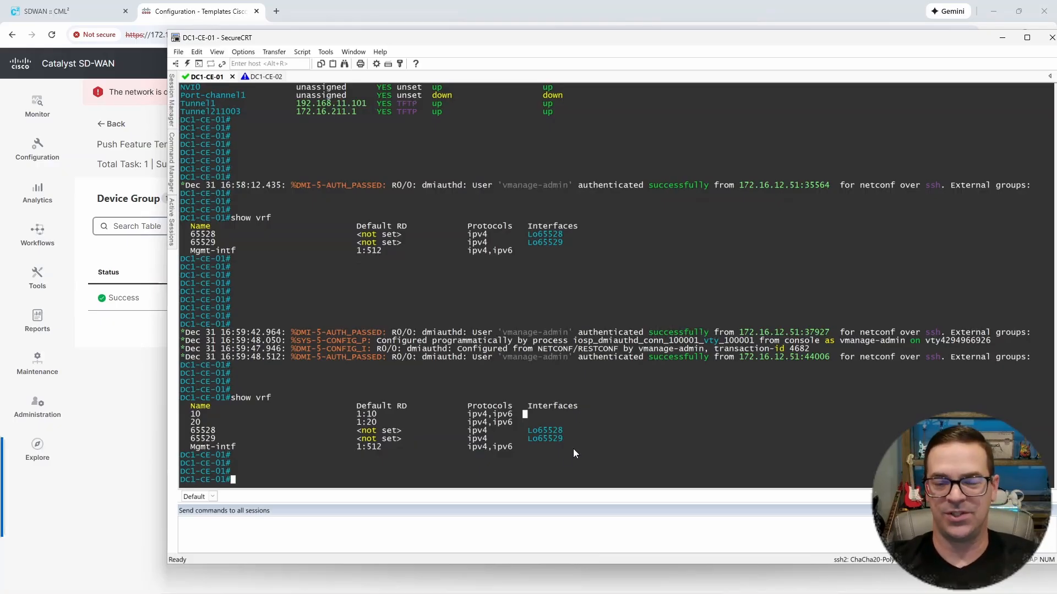
key("Return")
key("Return")
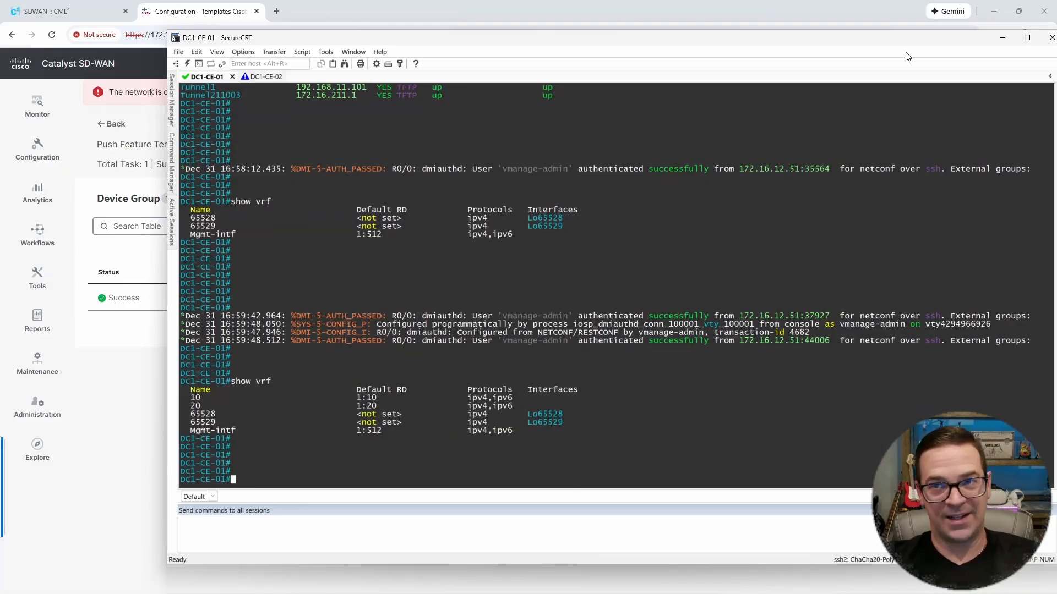
Step: Maximize the SecureCRT window, return to Catalyst SD-WAN Manager and open the list of feature templates
left_click(1027, 37)
left_click(998, 10)
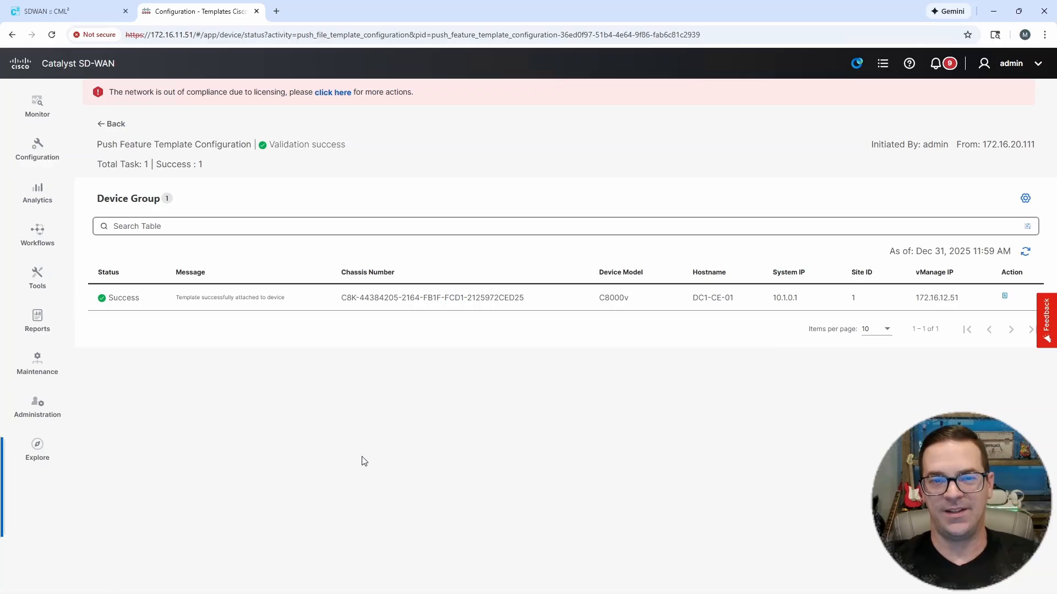
left_click(49, 156)
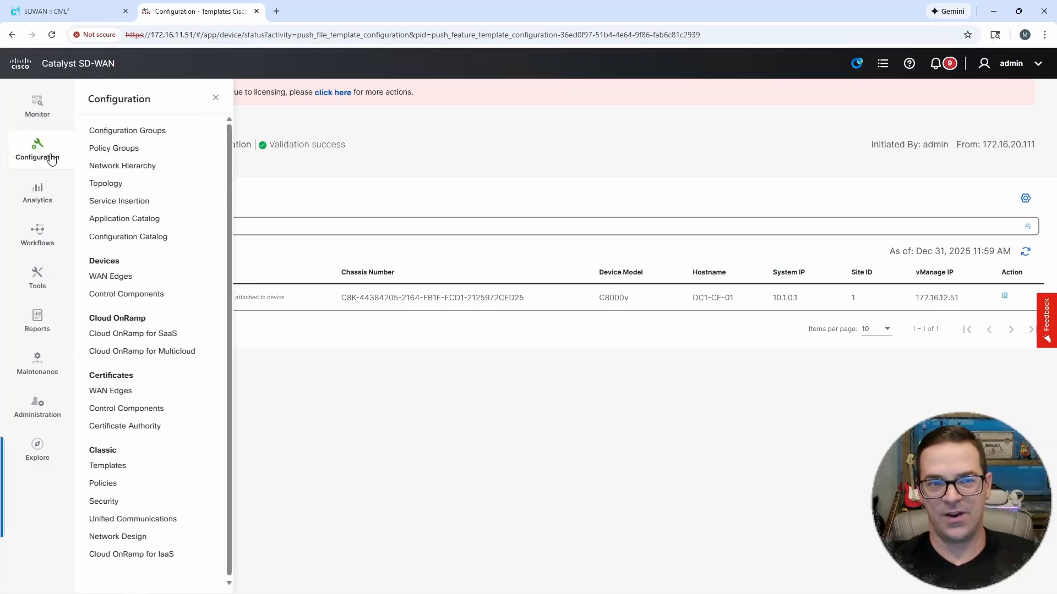
left_click(118, 467)
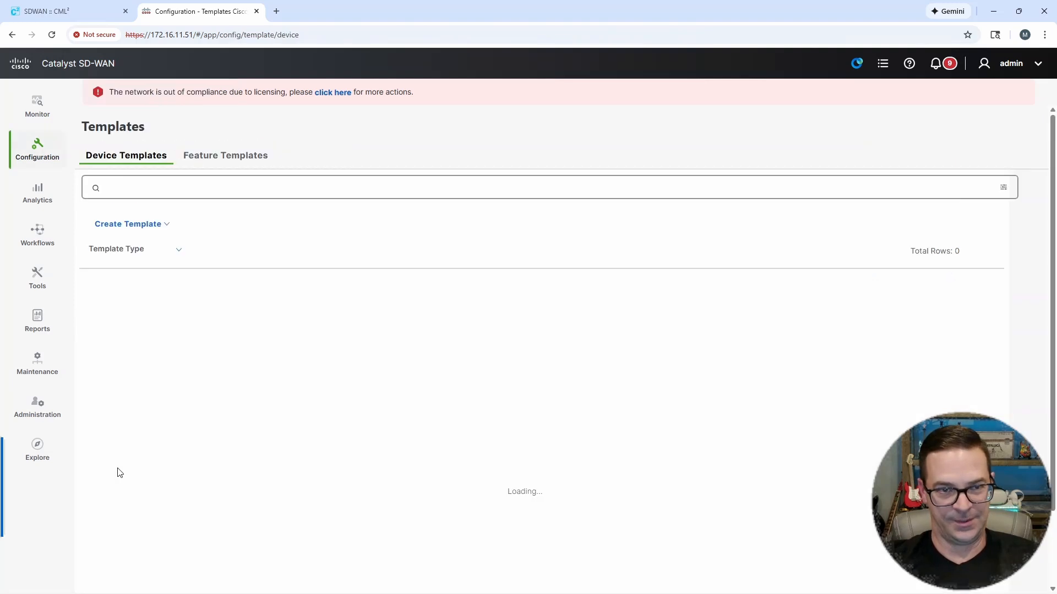
left_click(235, 158)
Step: Filter the feature templates by CLI and open DC1-CE-01-CLI for editing
left_click(142, 187)
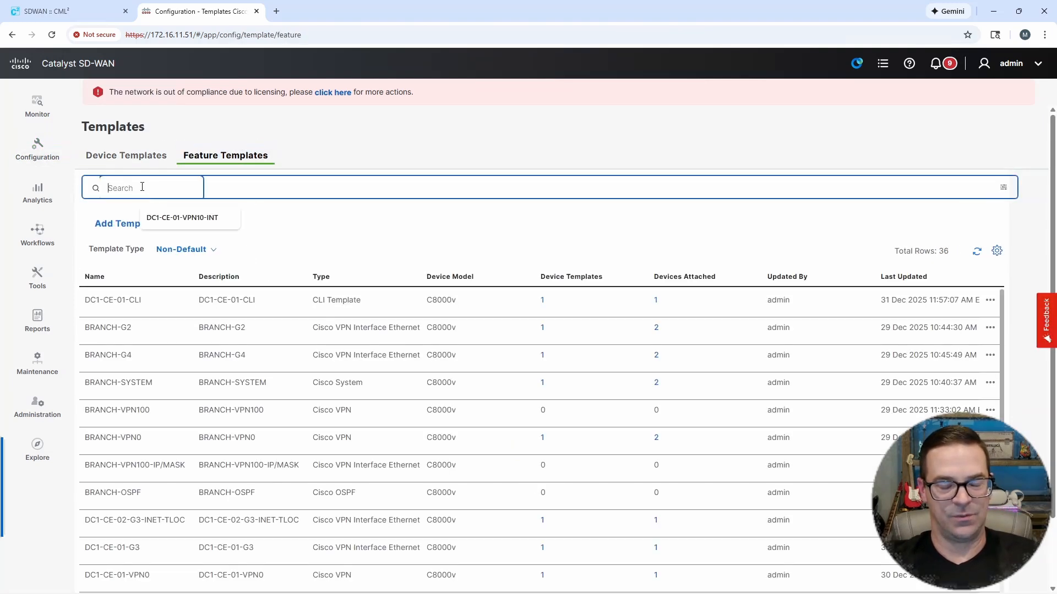
type("CLI")
key("Return")
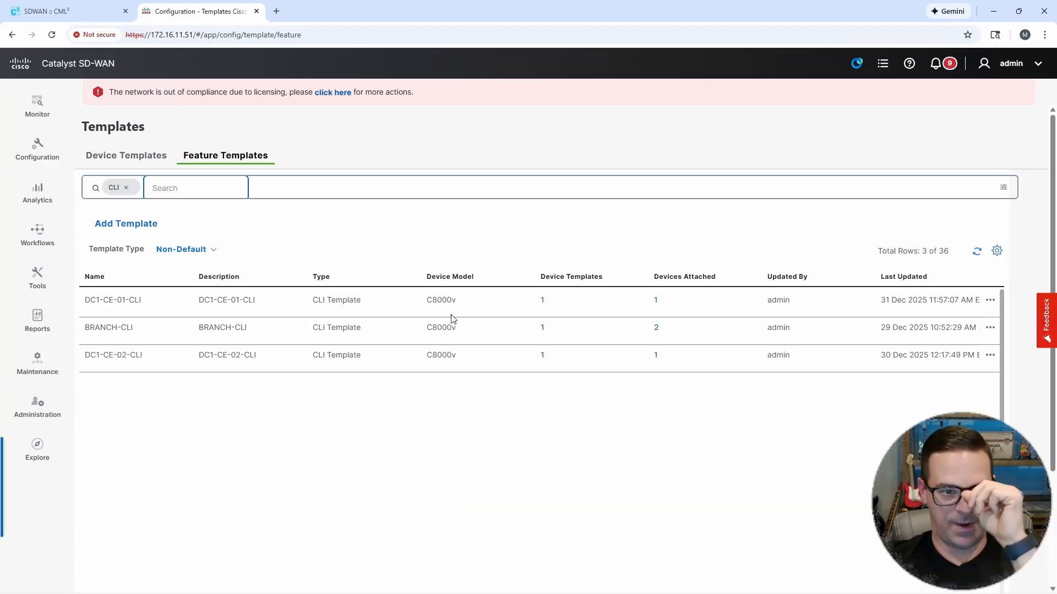
left_click(990, 301)
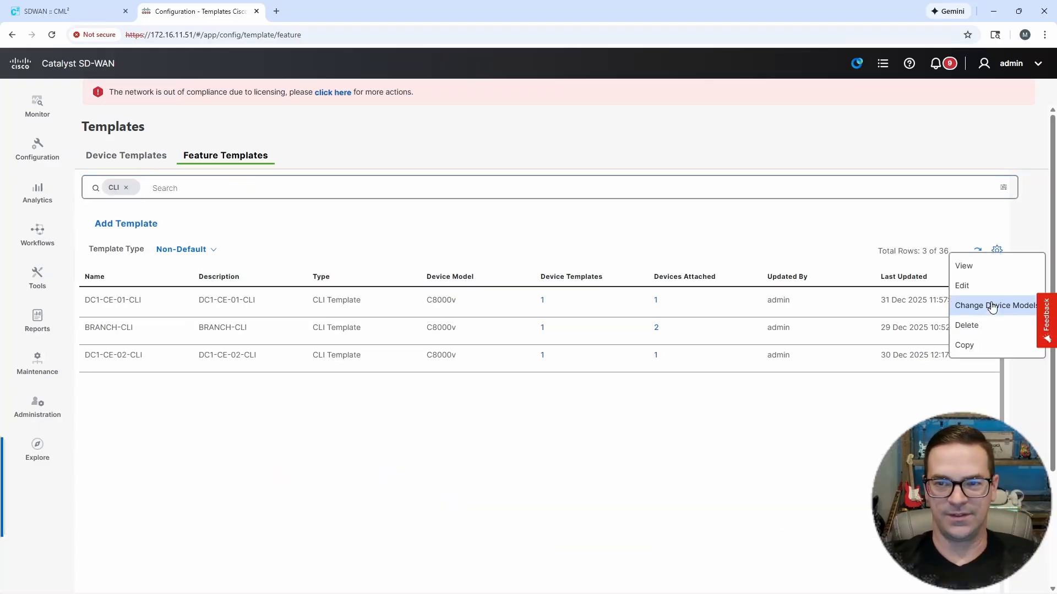
left_click(963, 285)
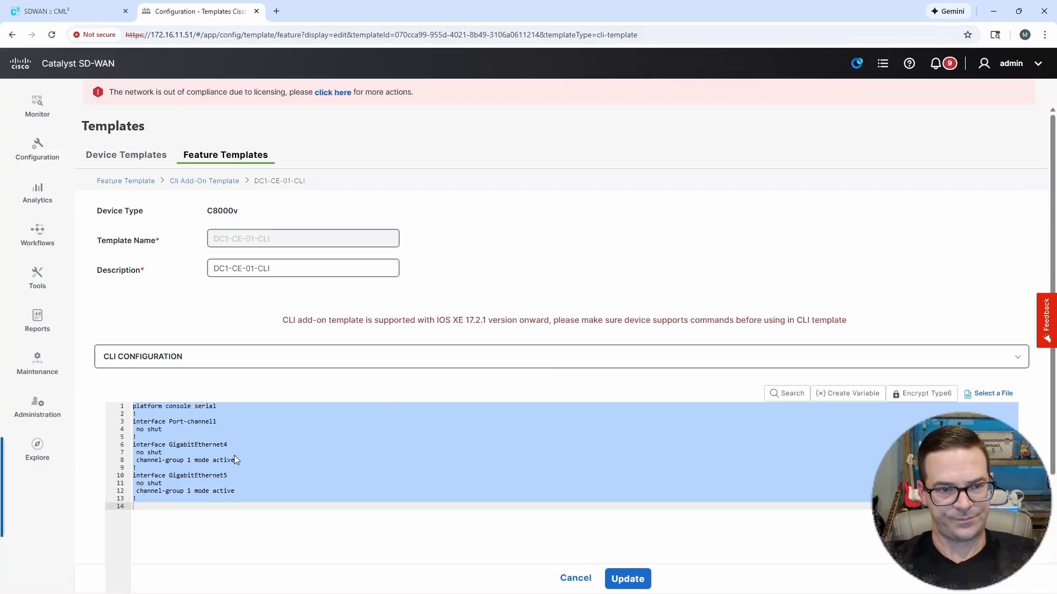
Step: Append subinterfaces Port-channel1.10 (VRF 10, dot1Q 10, 10.1.10.2) and Port-channel1.20 (VRF 20, dot1Q 20, 10.1.20.2), masks 255.255.255.0, to the CLI configuration
left_click(194, 452)
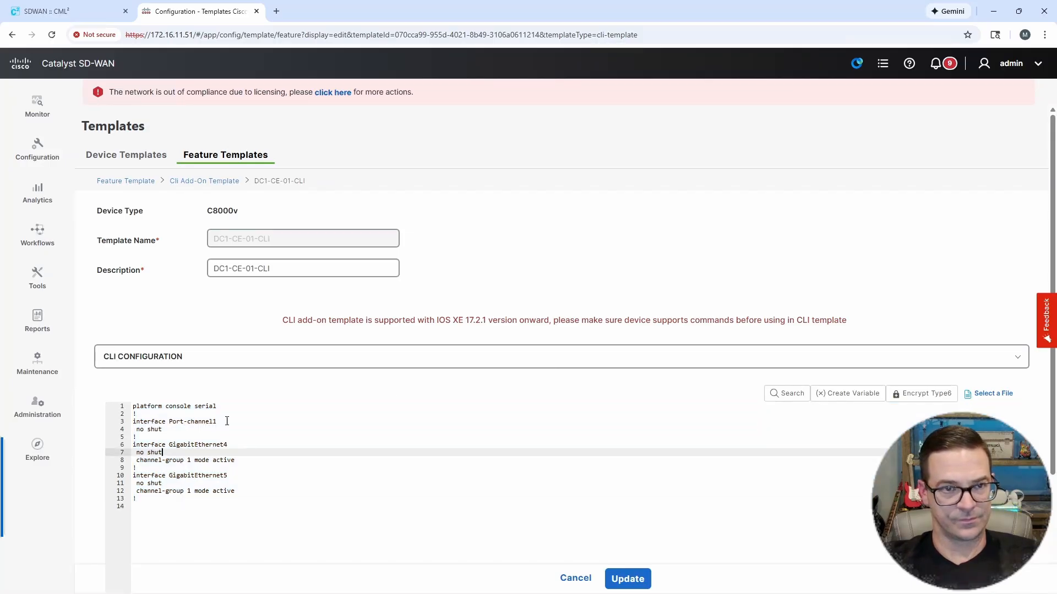
left_click(250, 275)
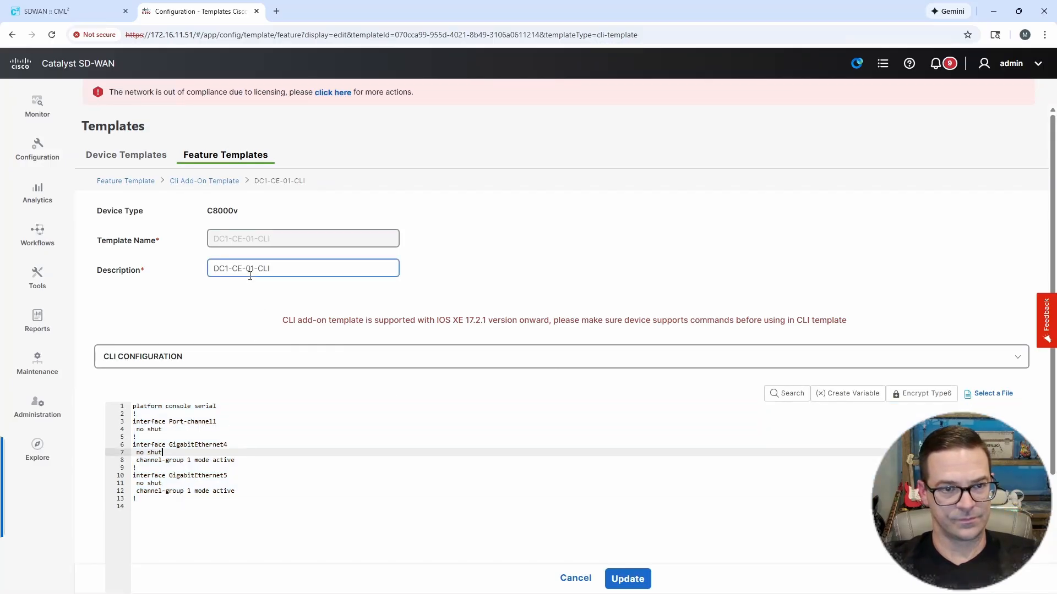
left_click(255, 438)
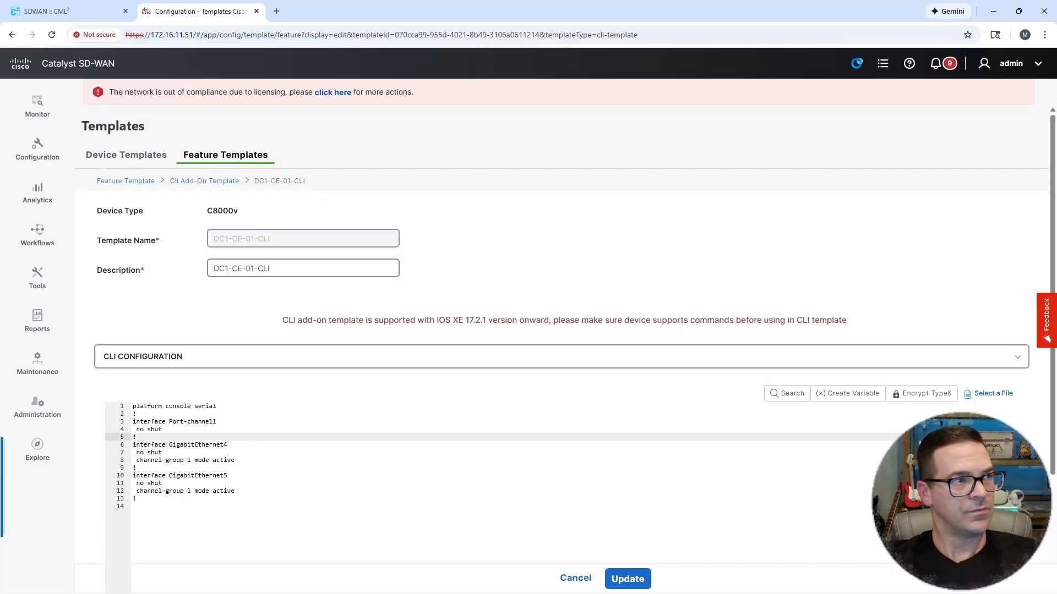
left_click(142, 508)
key("ctrl+v")
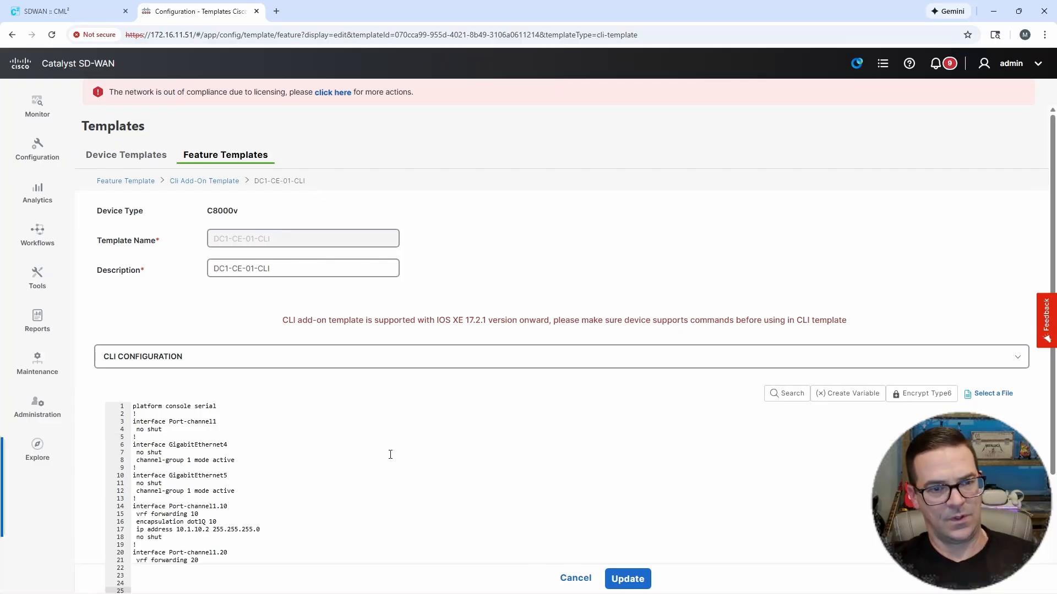
Step: Enlarge the page and examine the Port-channel1.10 block's VRF forwarding, dot1Q encapsulation and IP address lines
key("ctrl+plus")
key("ctrl+plus")
key("ctrl+plus")
key("ctrl+plus")
scroll(447, 443, "down", 5)
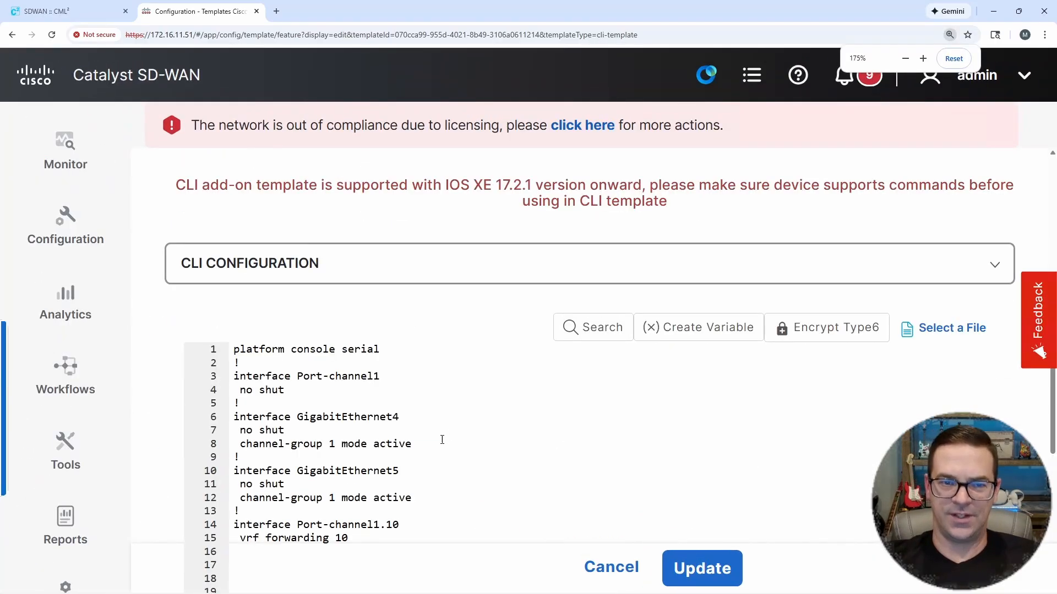
scroll(445, 442, "down", 1)
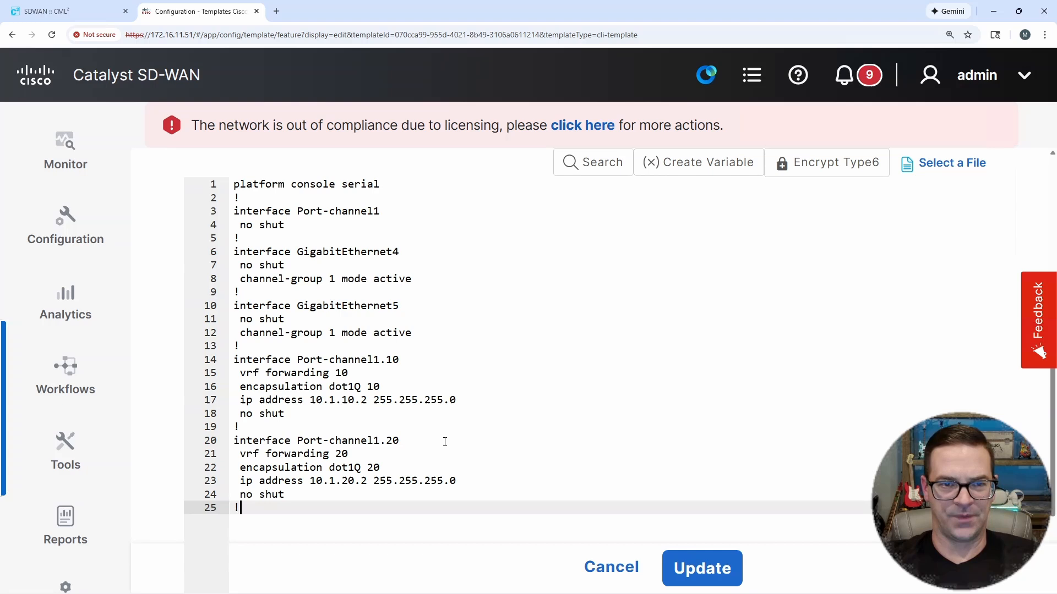
left_click(391, 335)
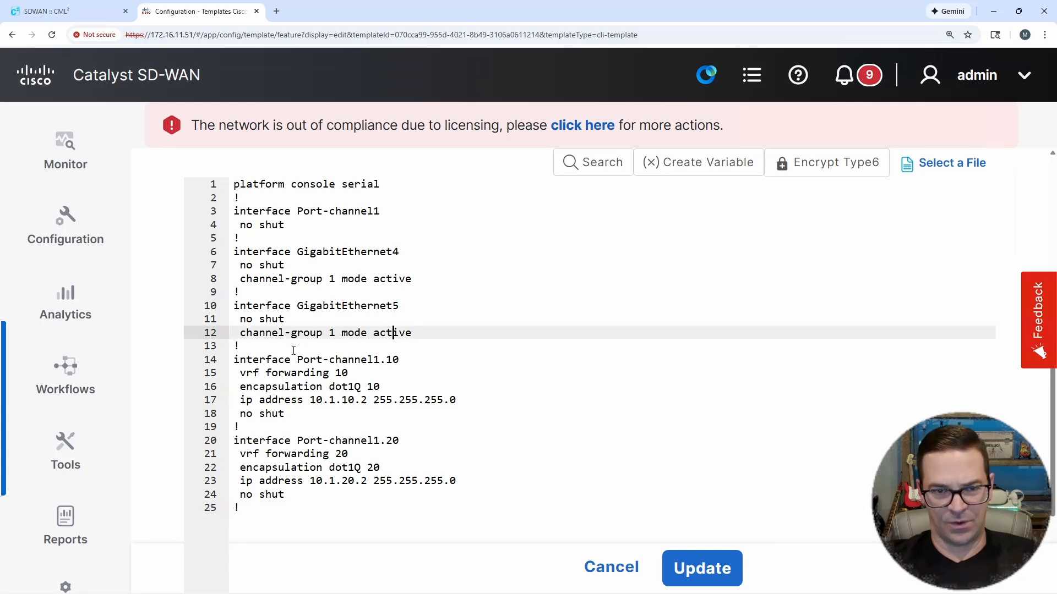
left_click(235, 360)
left_click_drag(235, 360, 398, 365)
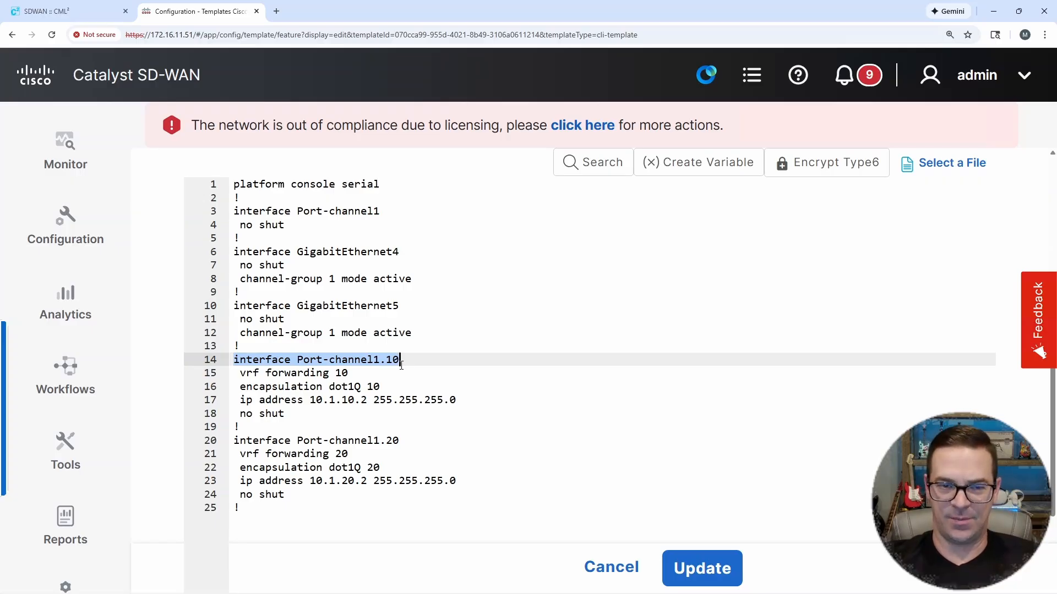
left_click_drag(240, 373, 349, 374)
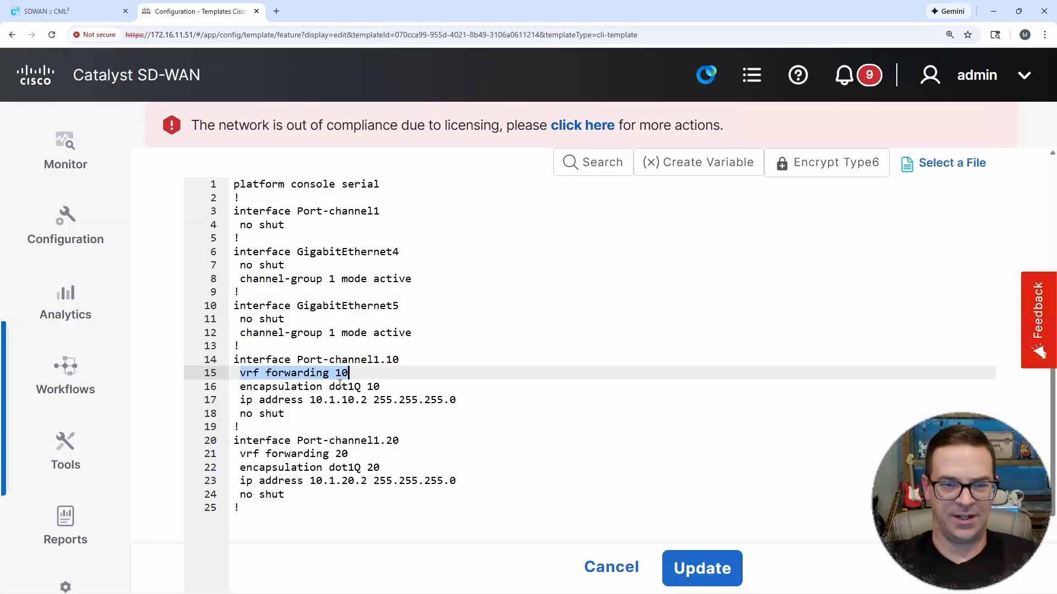
left_click_drag(246, 388, 383, 388)
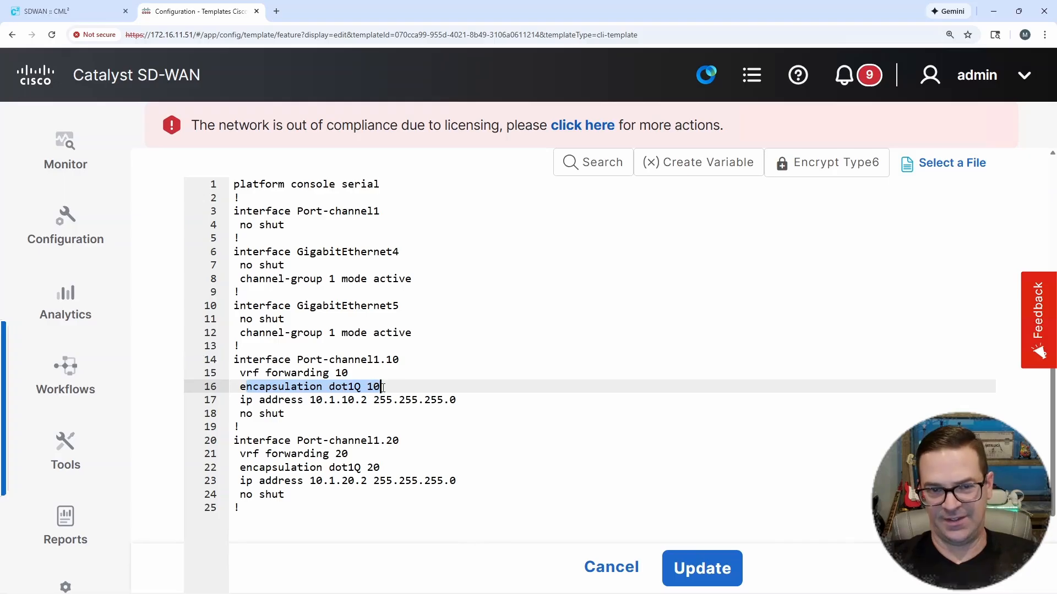
left_click(360, 400)
left_click(361, 387)
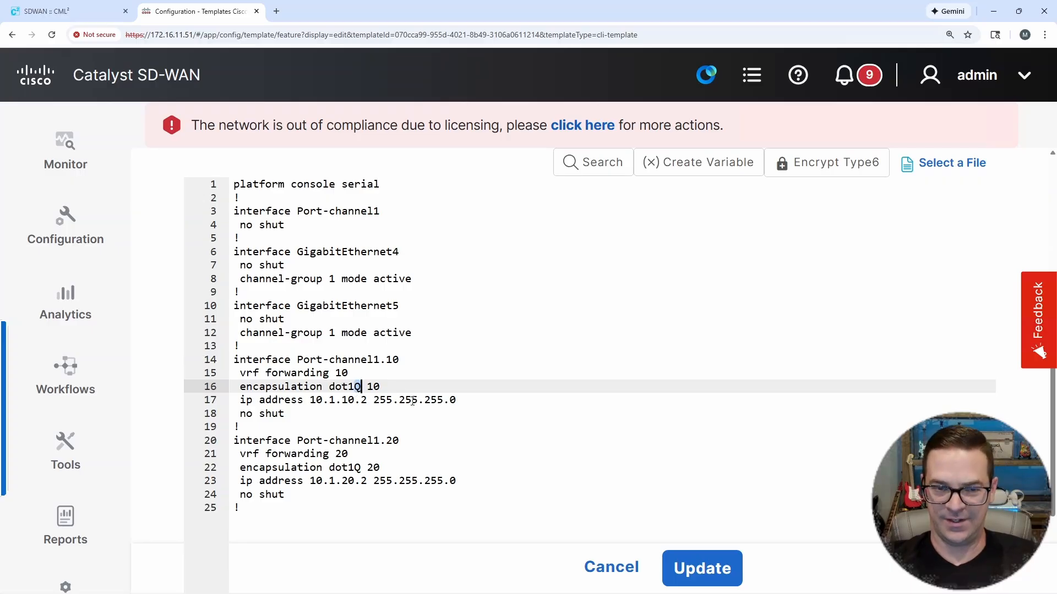
left_click(388, 402)
left_click(361, 387)
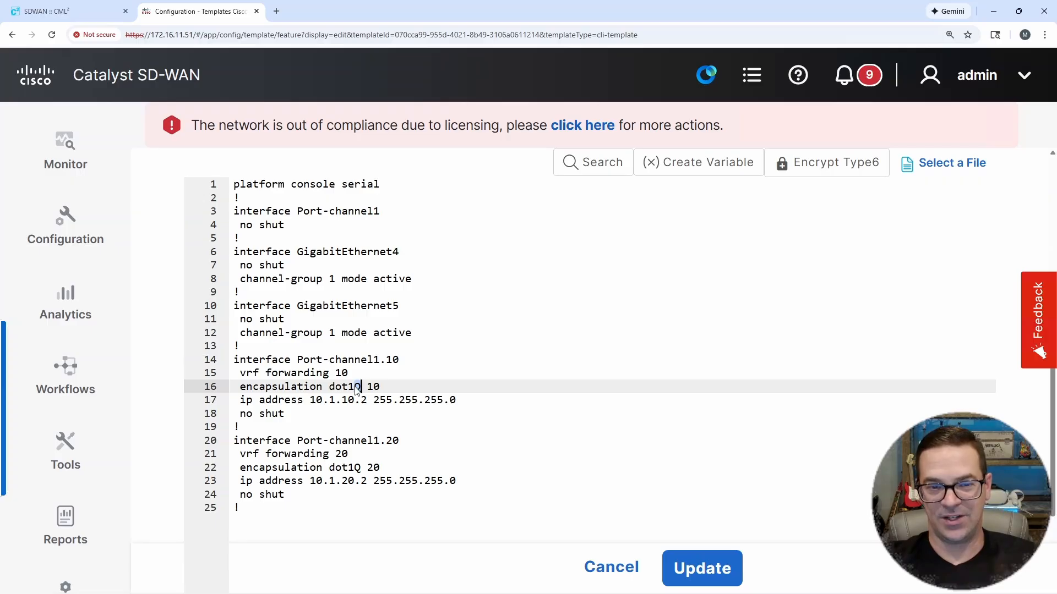
left_click_drag(356, 387, 364, 387)
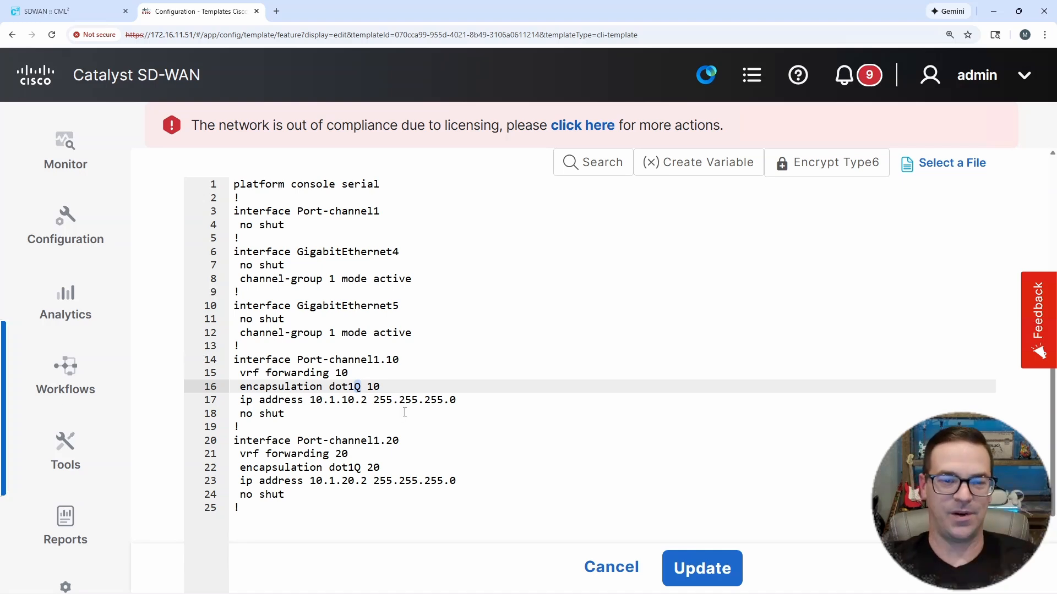
left_click(349, 415)
left_click_drag(253, 386, 396, 419)
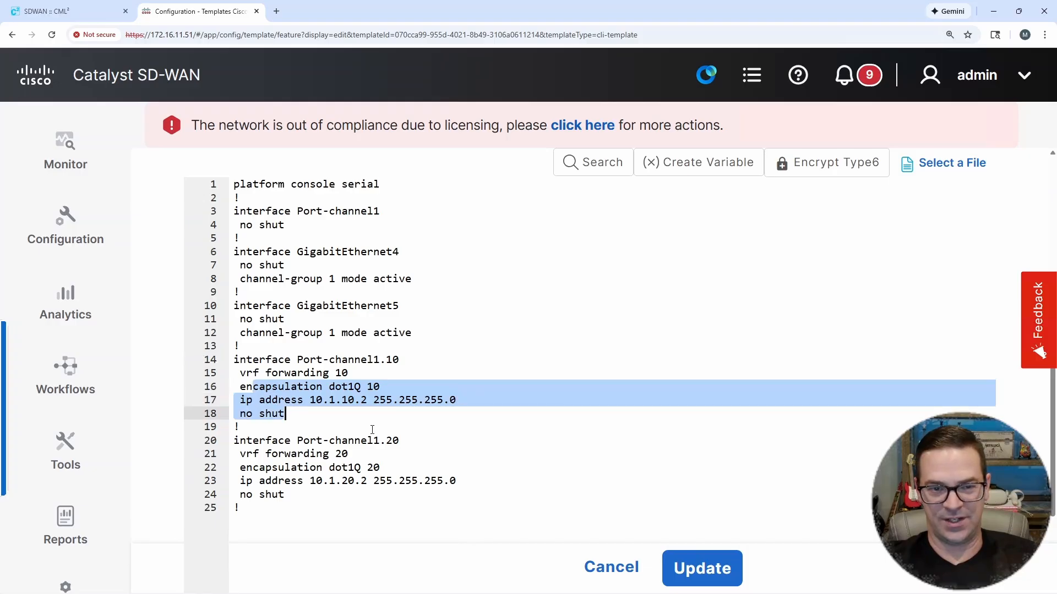
Step: Examine the Port-channel1.20 block's VRF forwarding, encapsulation and IP address lines in the CLI configuration
left_click(371, 429)
left_click_drag(290, 416, 356, 482)
left_click(267, 467)
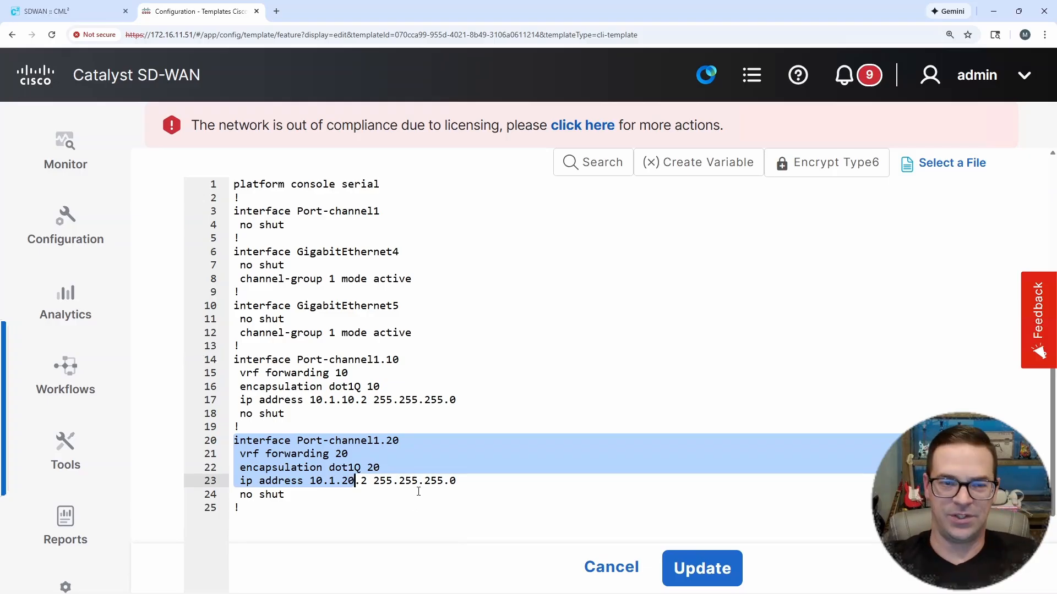
left_click(460, 426)
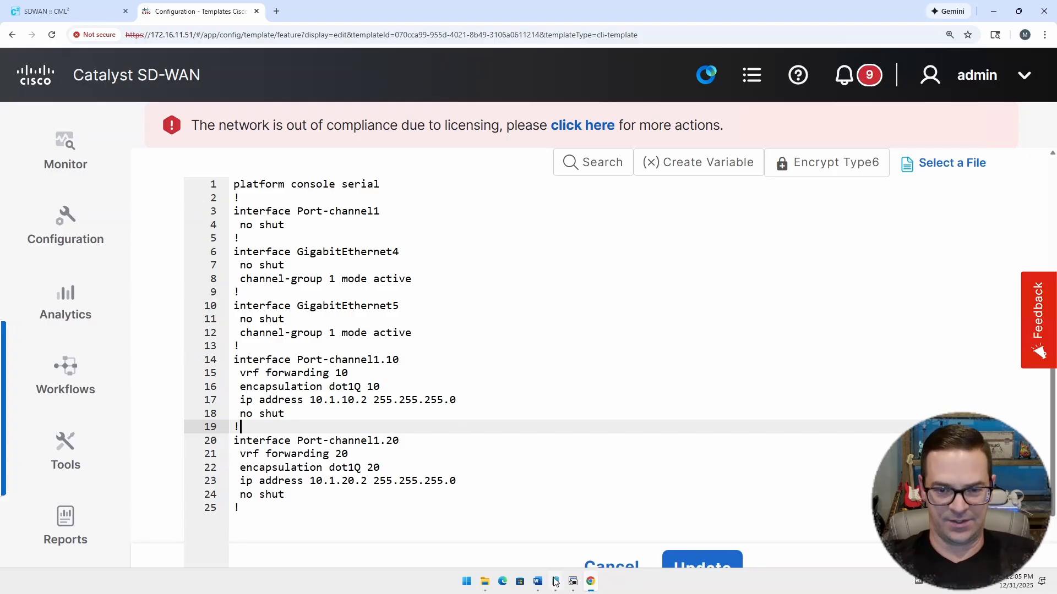
Step: Check the DC1-CE-01 session log in SecureCRT, then switch back to the CLI template in Catalyst SD-WAN Manager
left_click(572, 582)
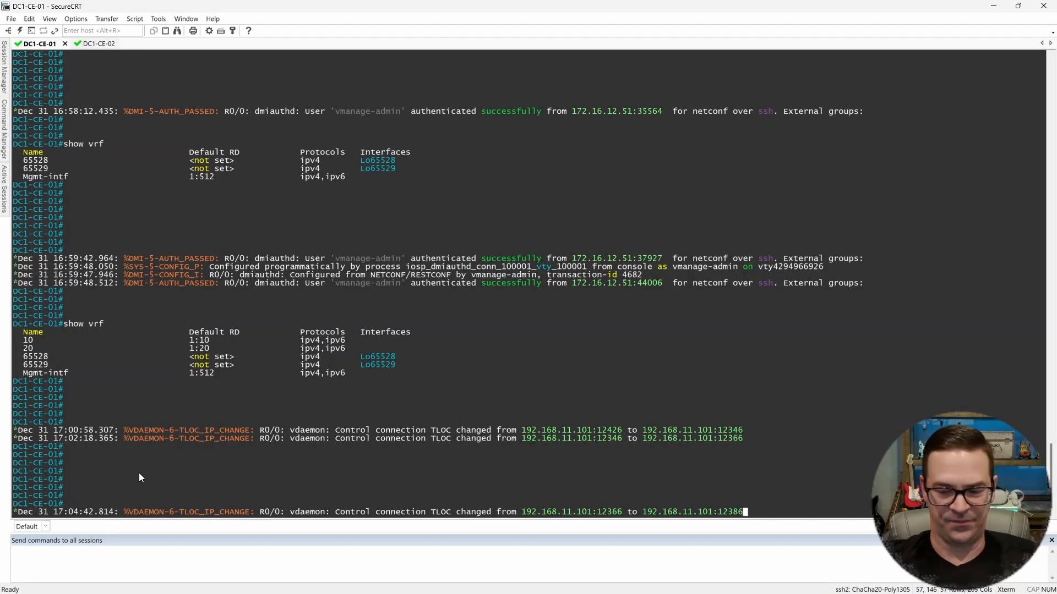
key("Return")
key("Return")
key("Return")
key("Return")
key("Return")
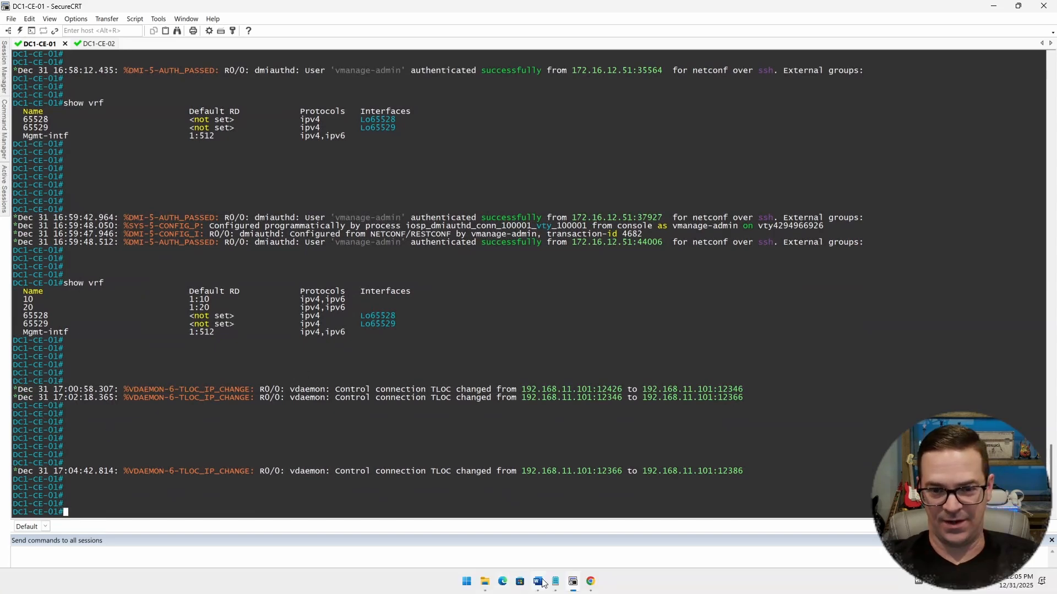
left_click(590, 581)
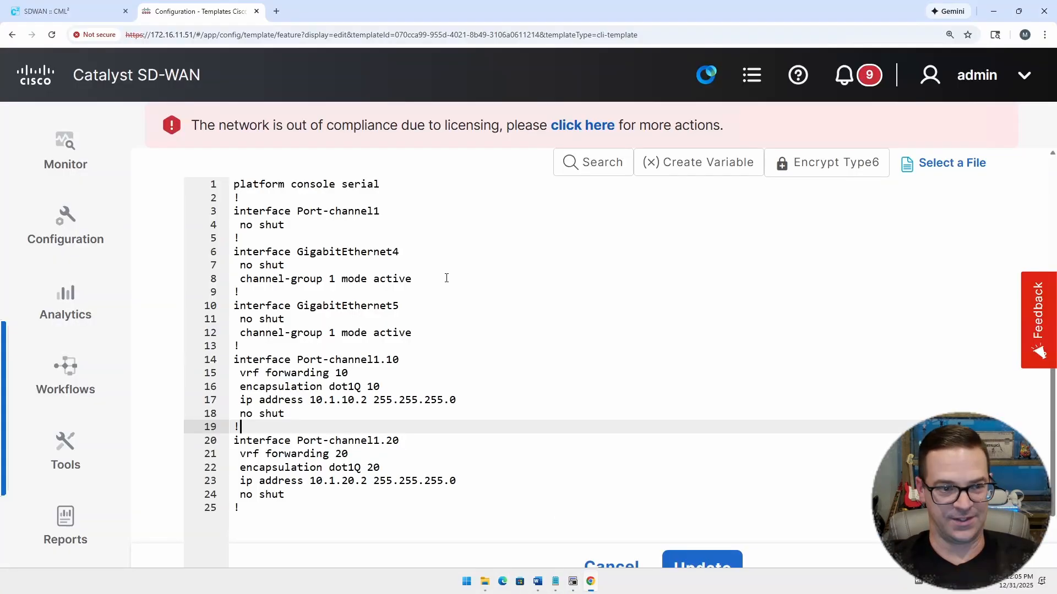
Step: Set the IP addresses to 10.1.10.1 on Port-channel1.10 and 10.1.20.1 on Port-channel1.20, and update the CLI template
left_click(363, 400)
key("BackSpace")
type("1")
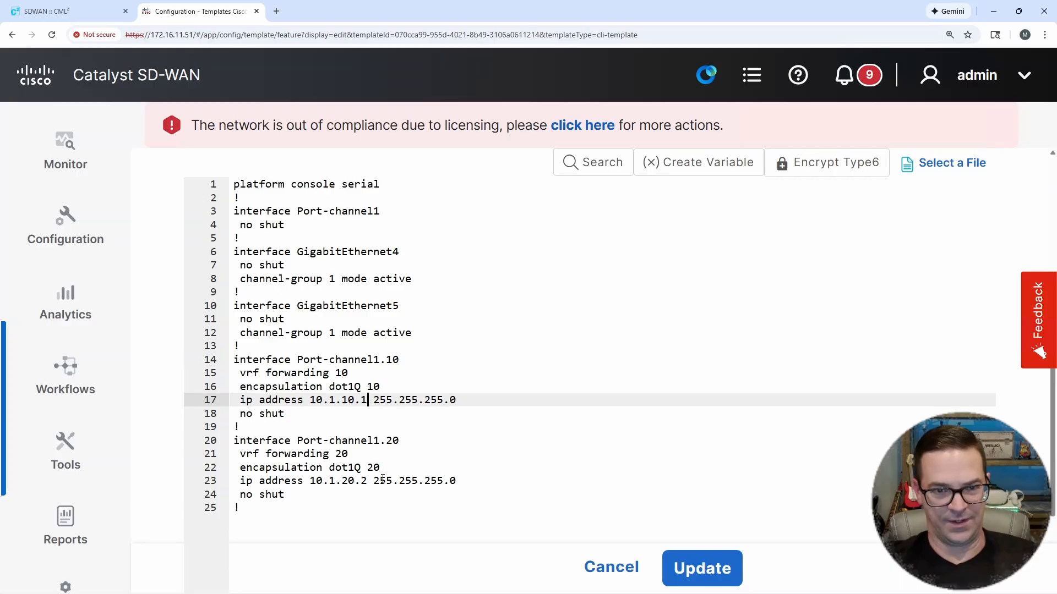
left_click(367, 480)
key("BackSpace")
type("1")
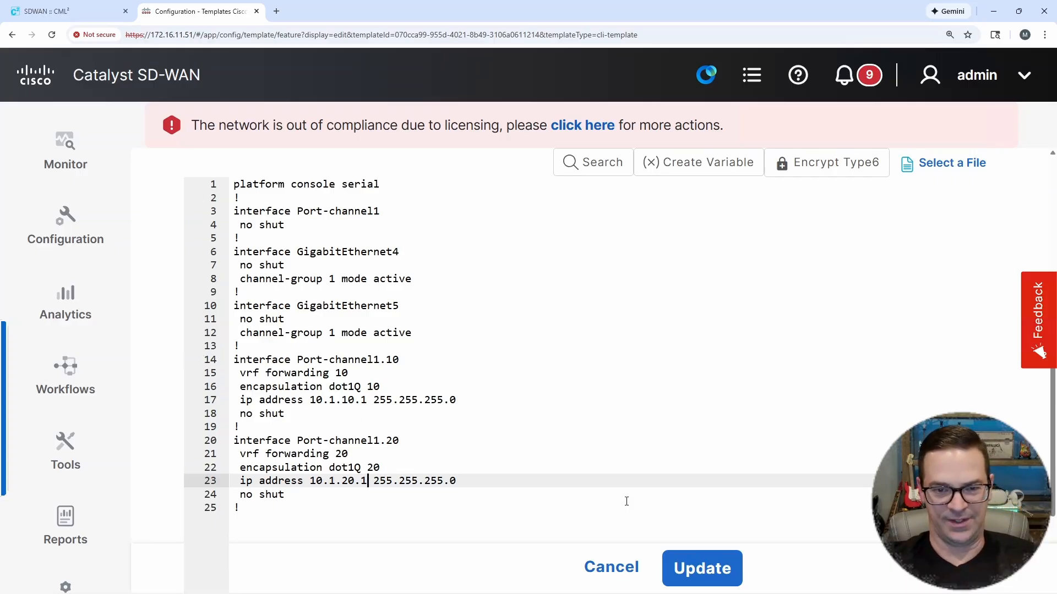
left_click(718, 575)
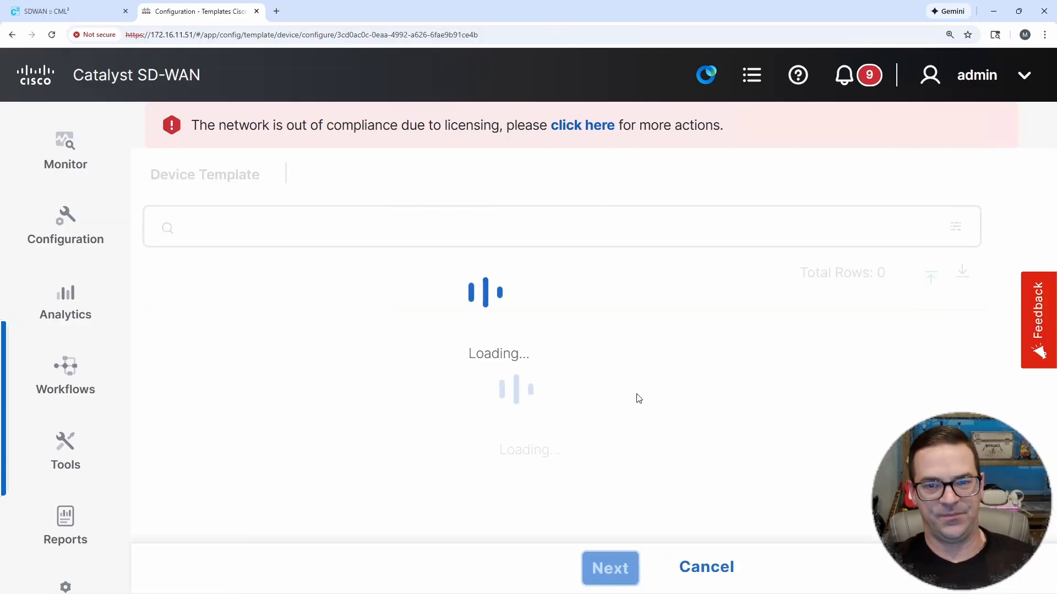
Step: Widen the Status column in the DC1-CE-01 device list and push the updated template configuration to the device
key("ctrl+minus")
key("ctrl+minus")
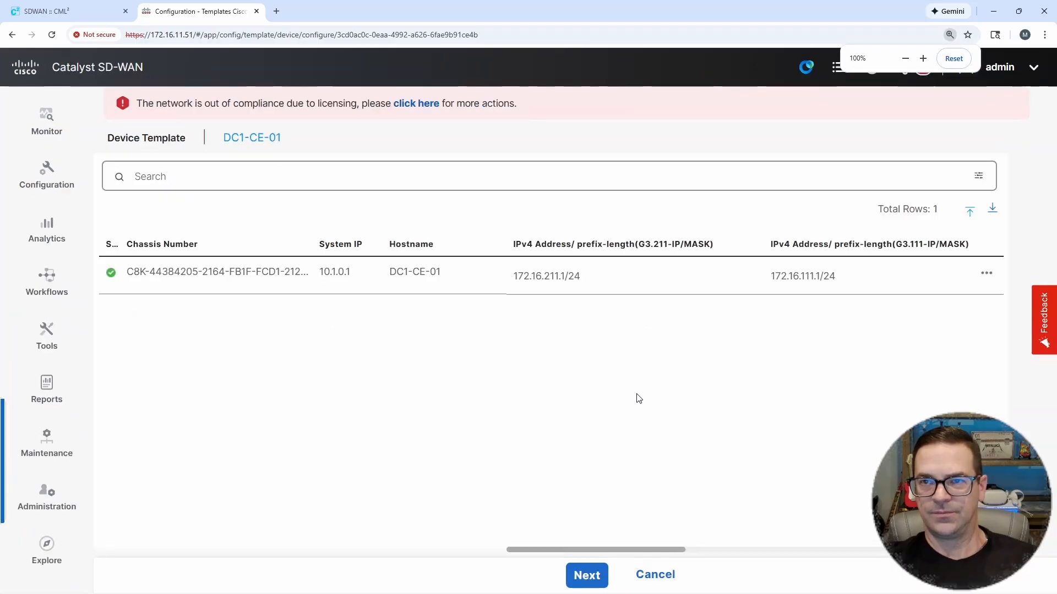
key("ctrl+minus")
key("ctrl+minus")
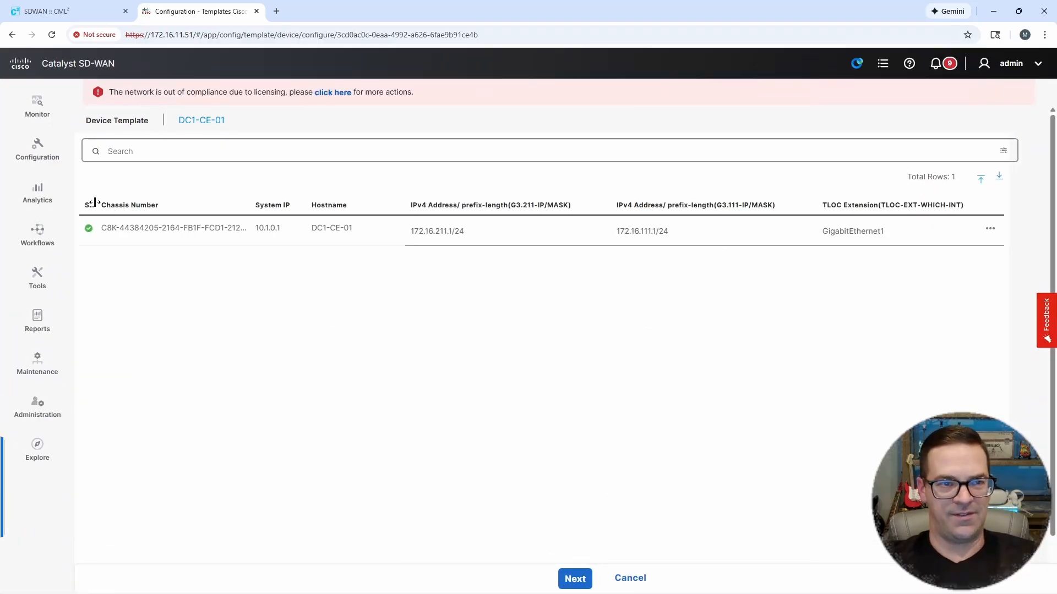
left_click_drag(101, 204, 186, 204)
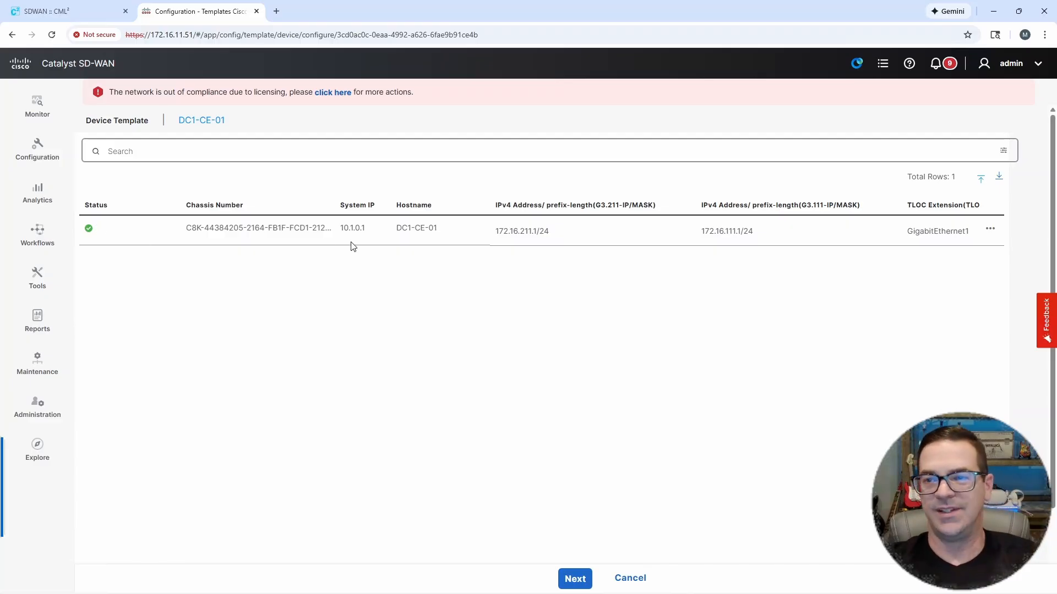
left_click(582, 580)
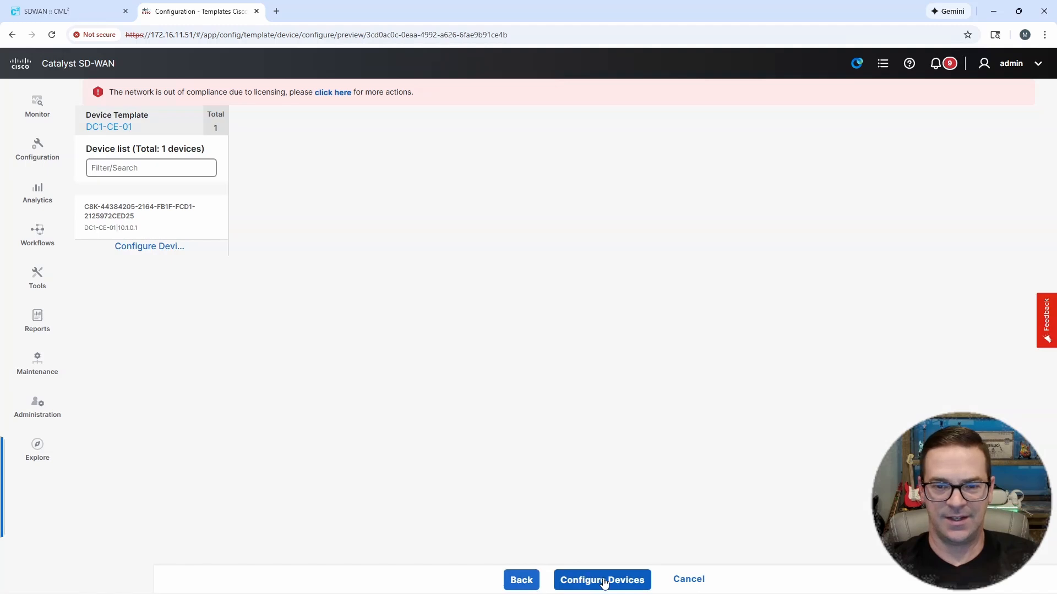
left_click(611, 582)
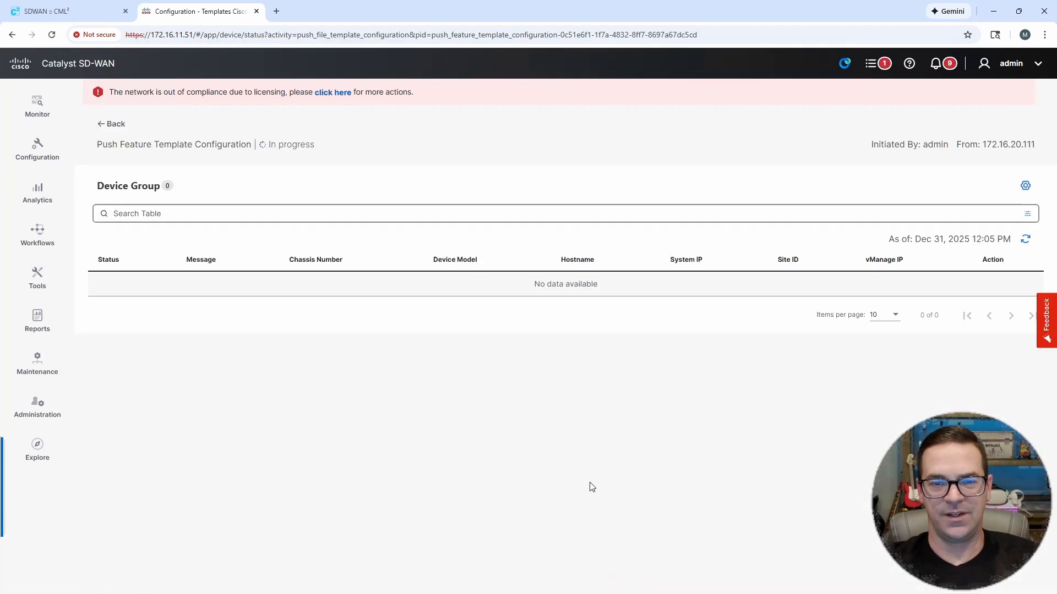
Step: Switch to the DC1-CE-01 session in SecureCRT, run "sh ip int brief" and examine the Port-channel1 row
left_click(573, 581)
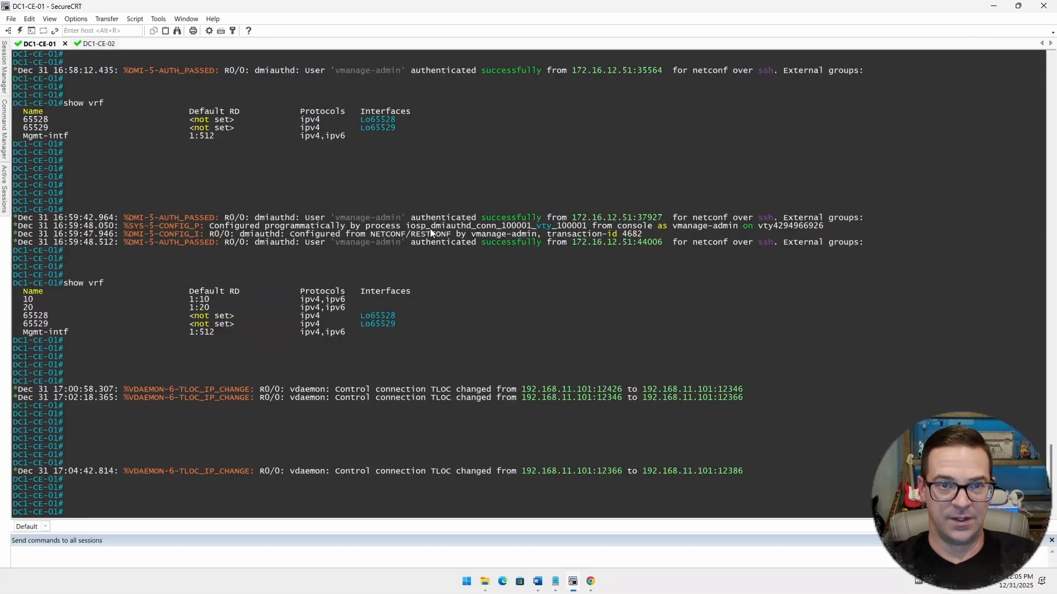
left_click_drag(422, 5, 577, 16)
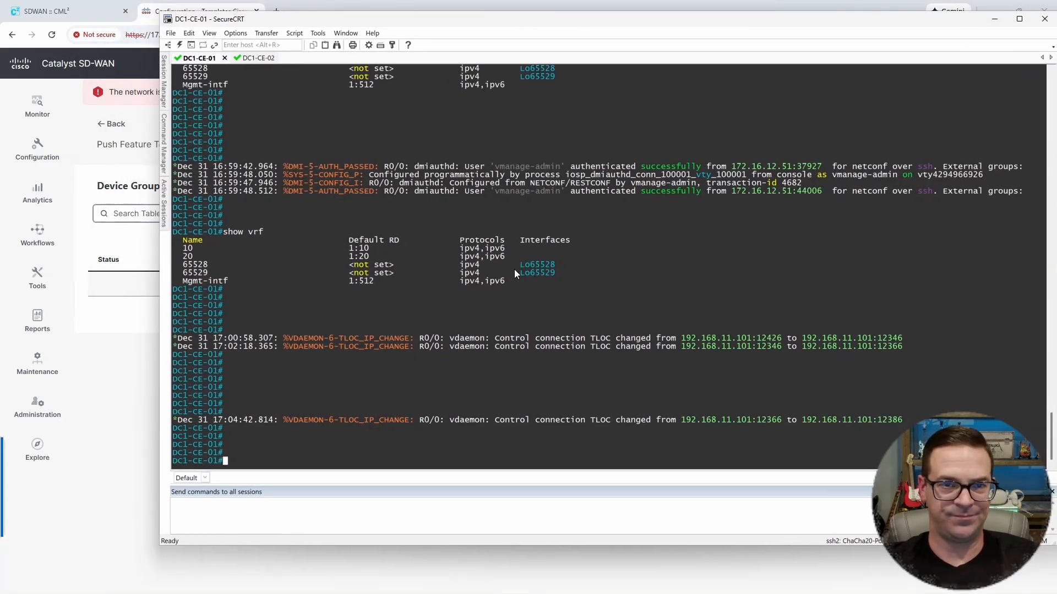
type("sh i")
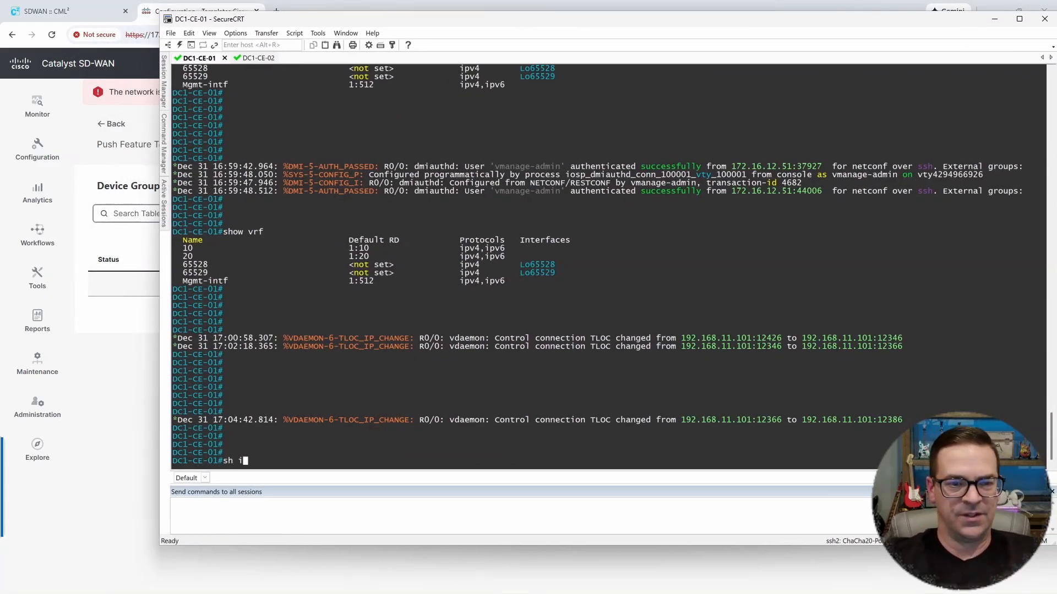
type("p int brief")
key("Return")
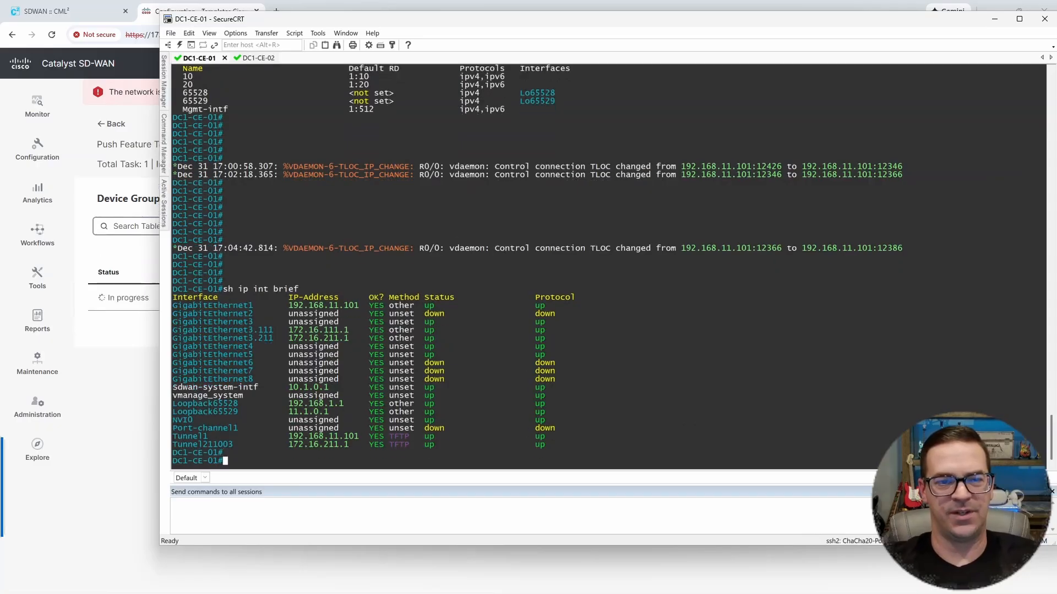
key("Return")
key("Return")
key("Return")
left_click_drag(179, 406, 560, 405)
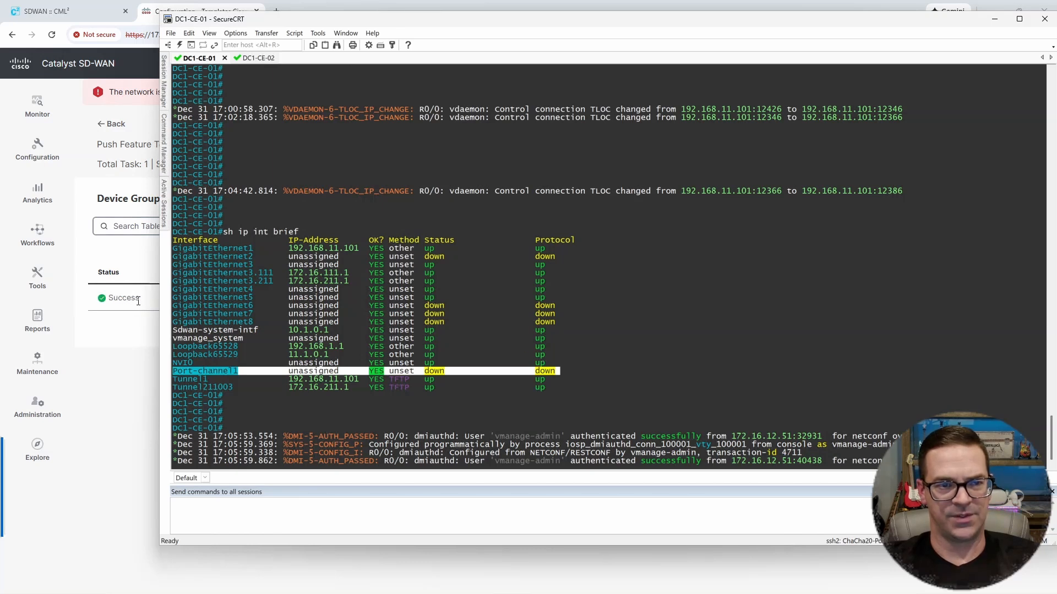
Step: Rerun "sh ip int brief" on DC1-CE-01 after the push and check the Port-channel1.10 and Port-channel1.20 rows
left_click(679, 366)
key("Return")
key("Return")
key("Return")
key("Return")
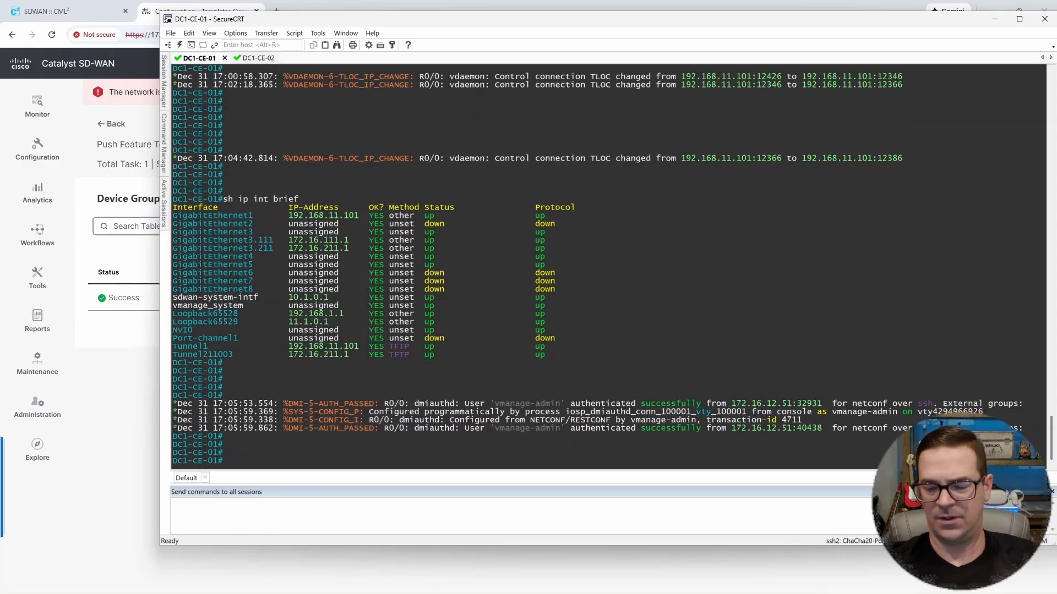
key("Up")
key("Return")
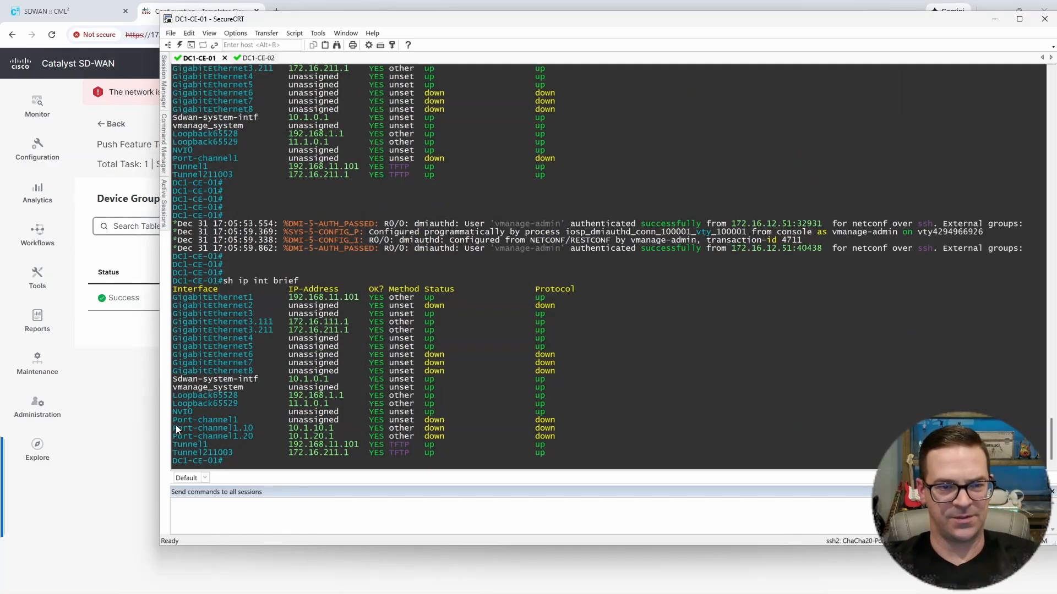
left_click_drag(176, 426, 566, 436)
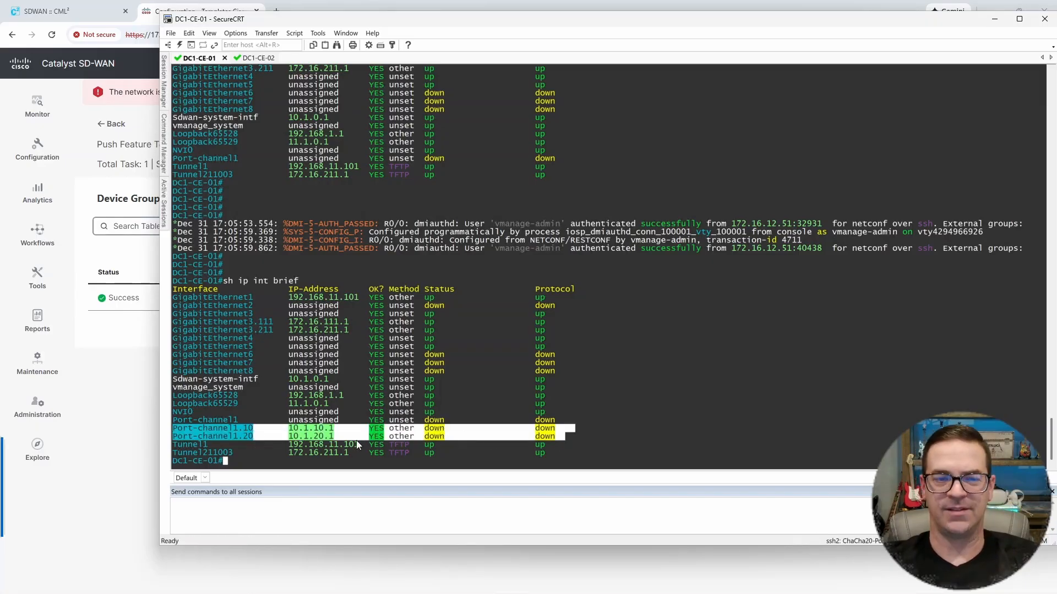
left_click(496, 414)
key("Return")
key("Return")
key("Return")
key("Return")
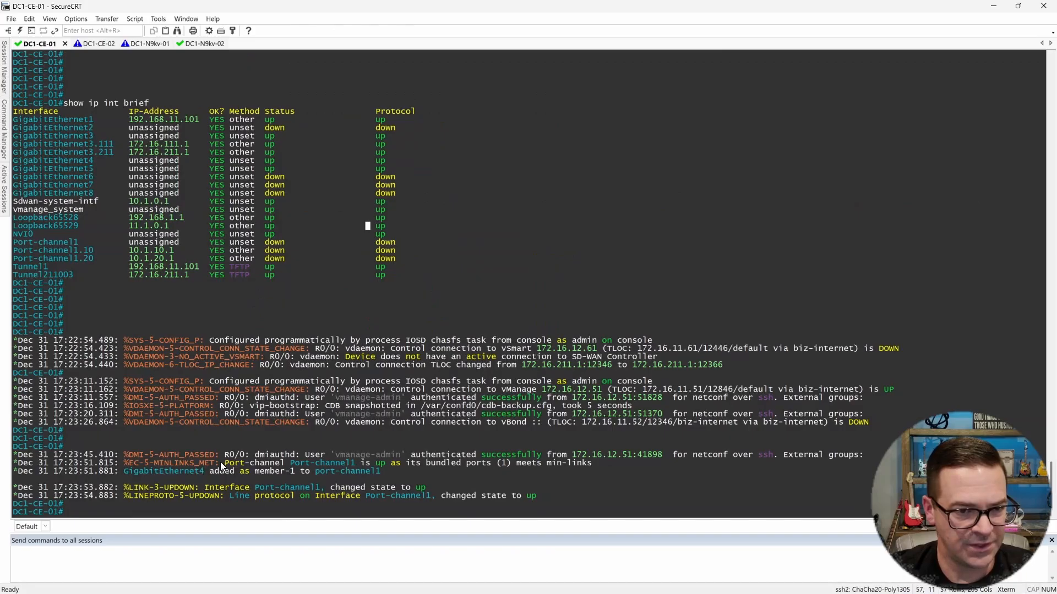
Step: Examine the Port-channel1 bundling, link and line protocol messages in the DC1-CE-01 session log
left_click_drag(220, 461, 390, 465)
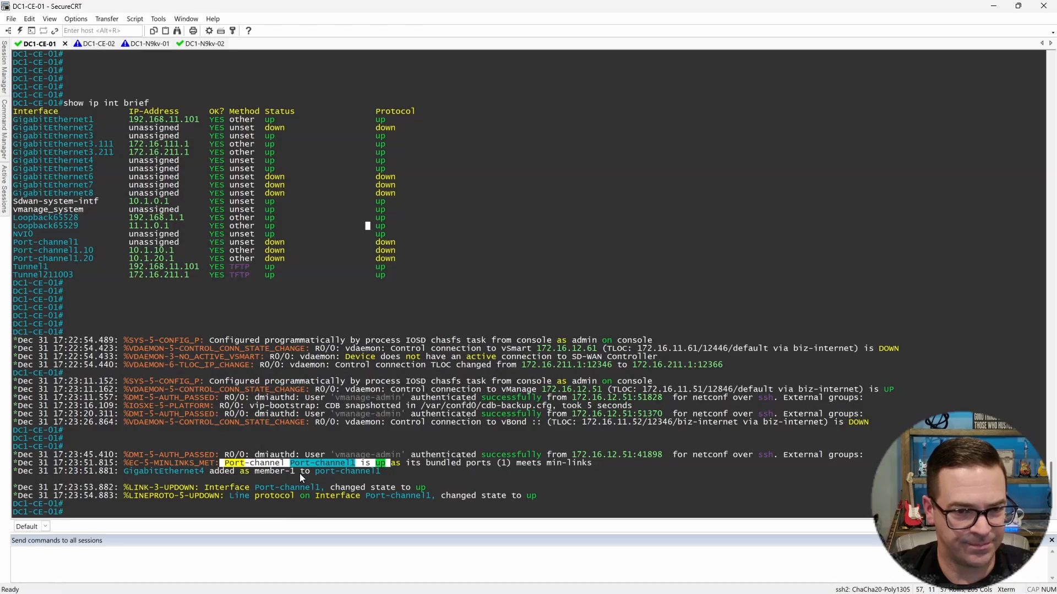
left_click_drag(326, 487, 559, 484)
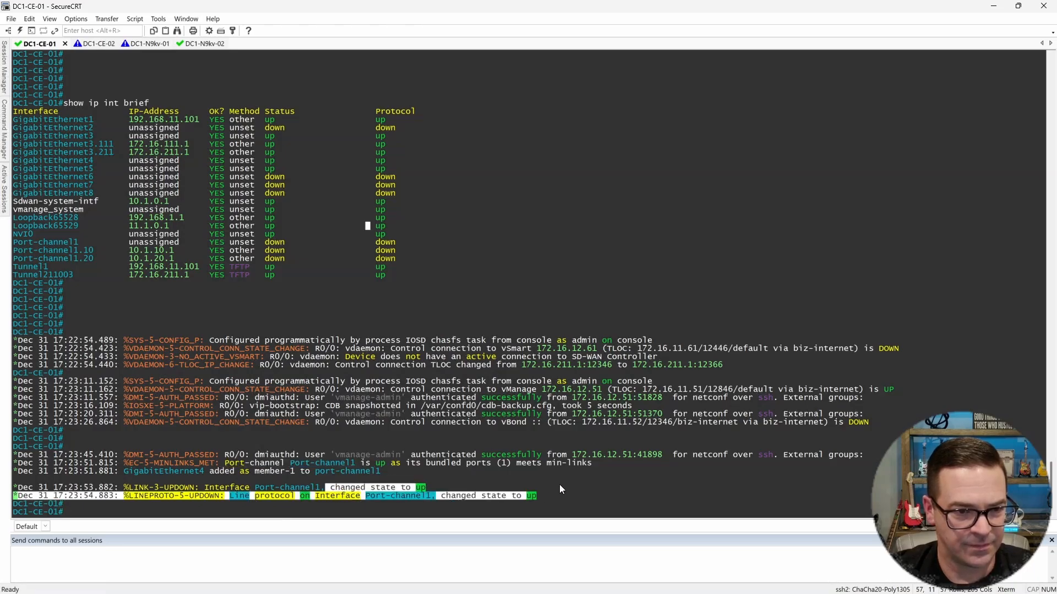
key("Return")
key("Return")
key("Return")
key("Return")
Step: Run "show ip int brief" on DC1-CE-01 and check the status of Port-channel1 and its subinterfaces .10 and .20
type("show ip int brief")
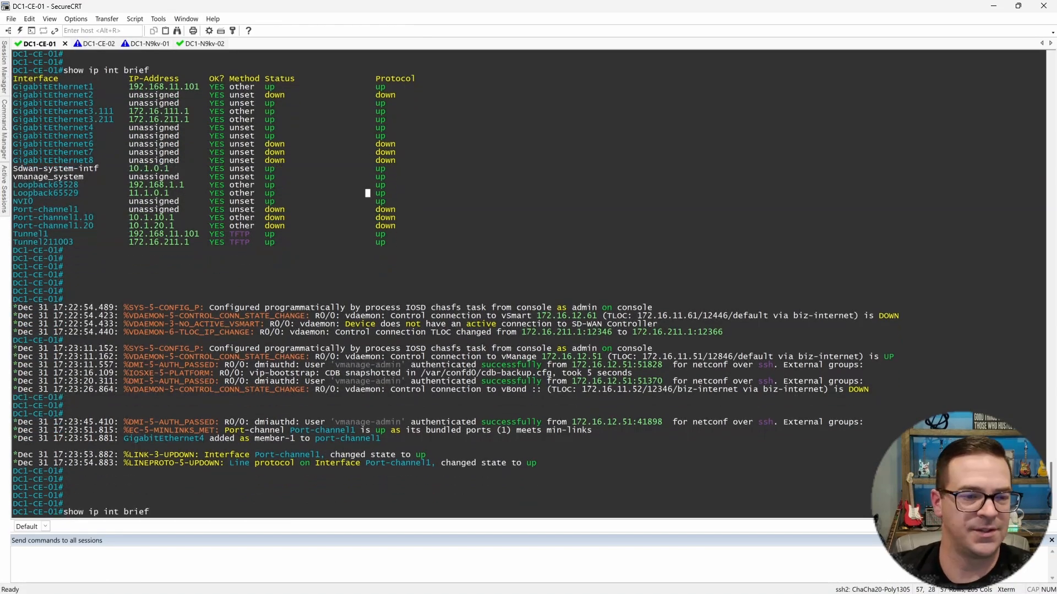
key("Return")
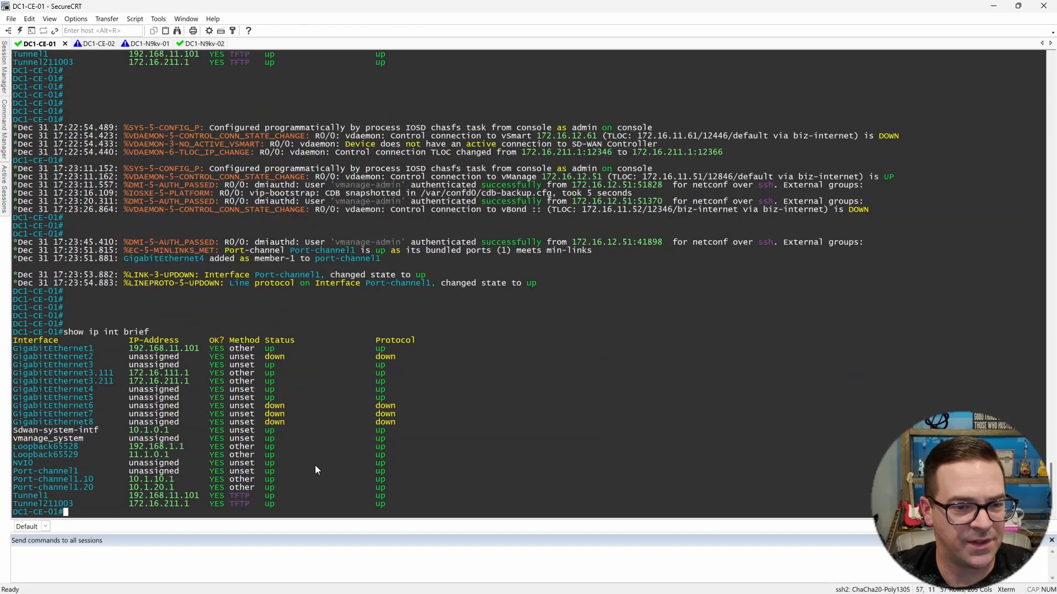
key("Return")
key("Return")
key("Return")
key("Return")
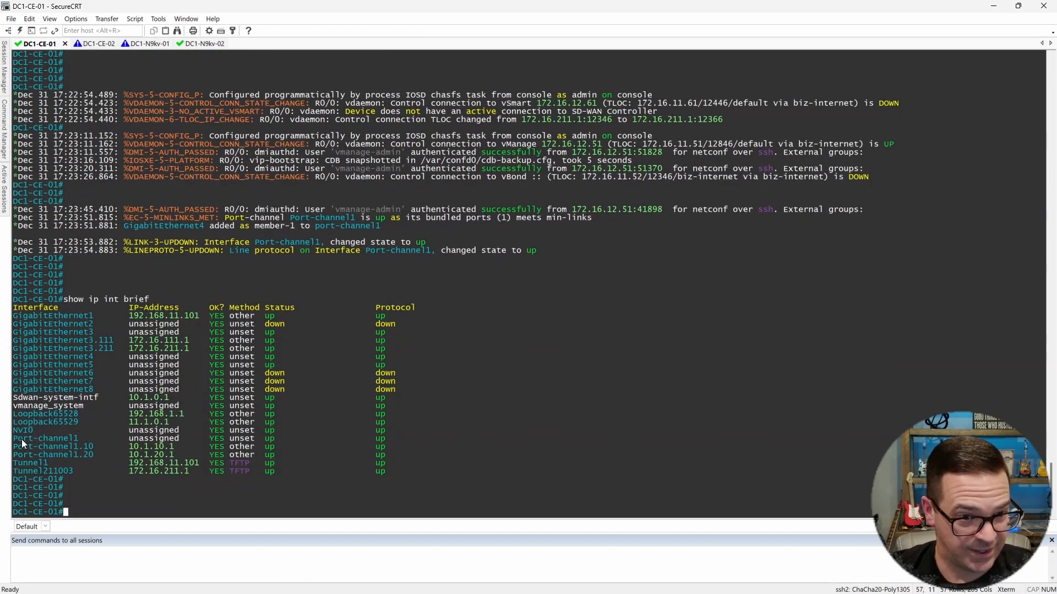
left_click_drag(21, 440, 406, 441)
left_click_drag(15, 446, 407, 453)
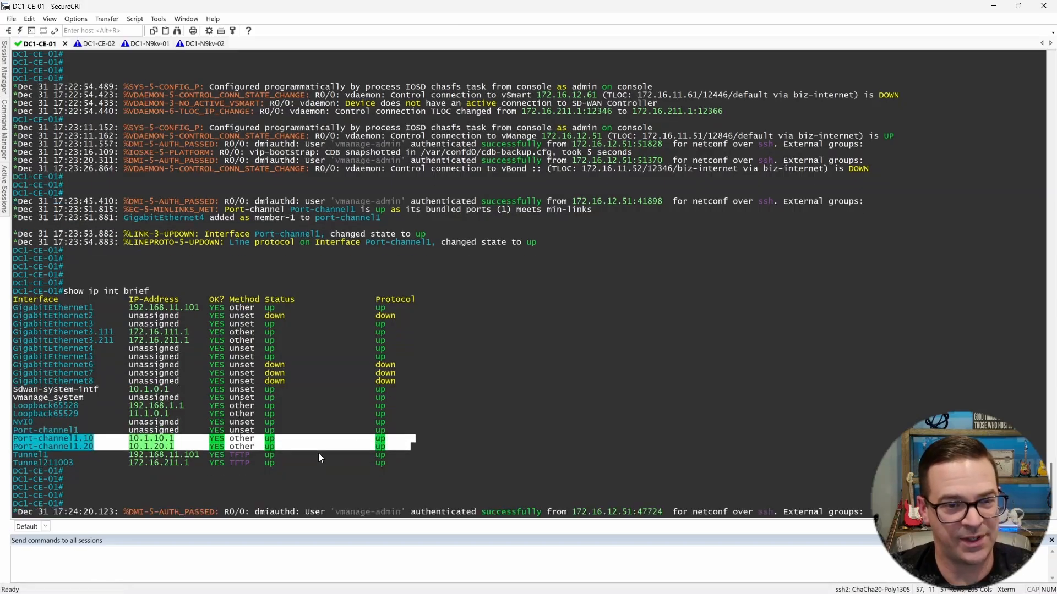
left_click(441, 428)
key("Return")
key("Return")
key("Return")
key("Return")
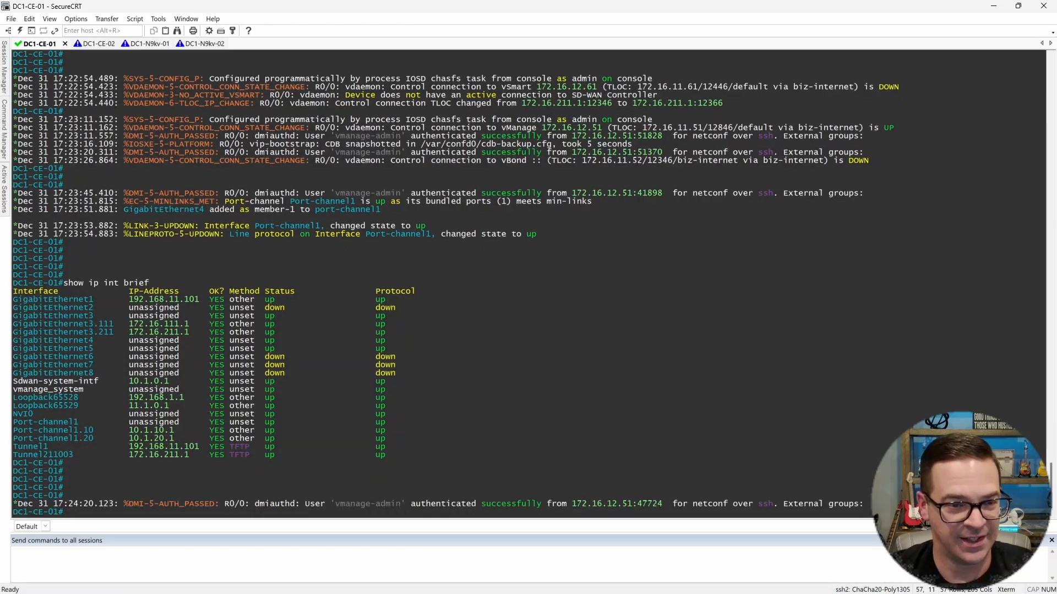
key("Return")
key("Return")
key("Return")
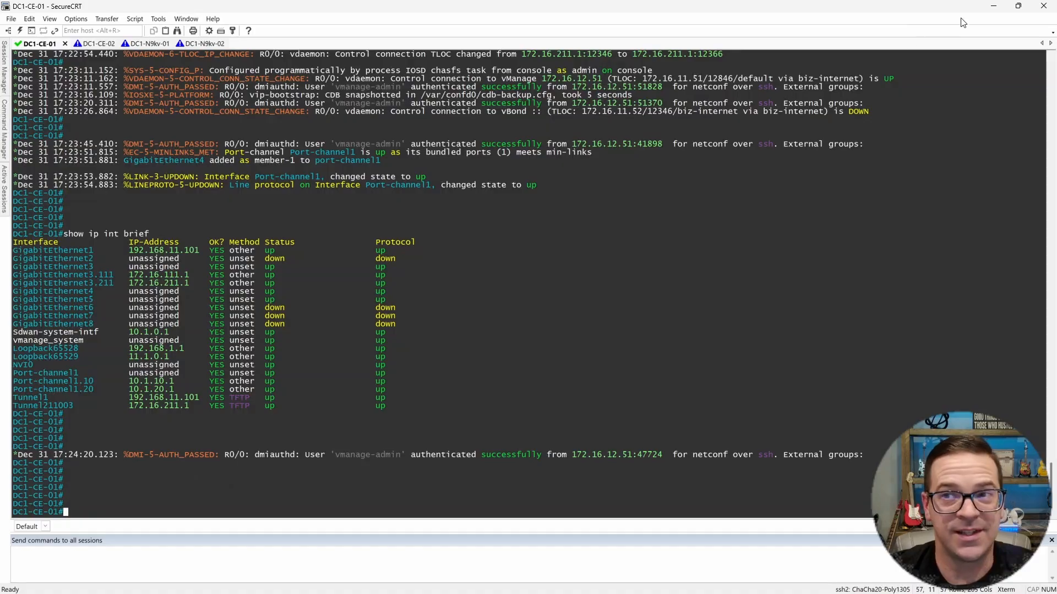
Step: Switch back to Catalyst SD-WAN Manager and open the DC1-CE-01-CLI feature template for editing
left_click(991, 7)
left_click(227, 12)
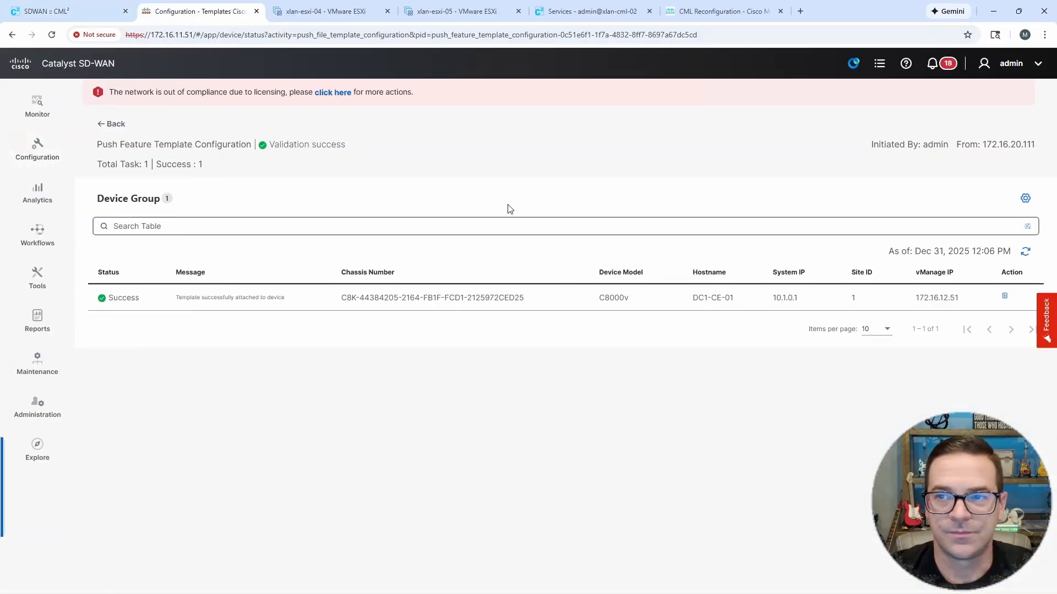
left_click(115, 125)
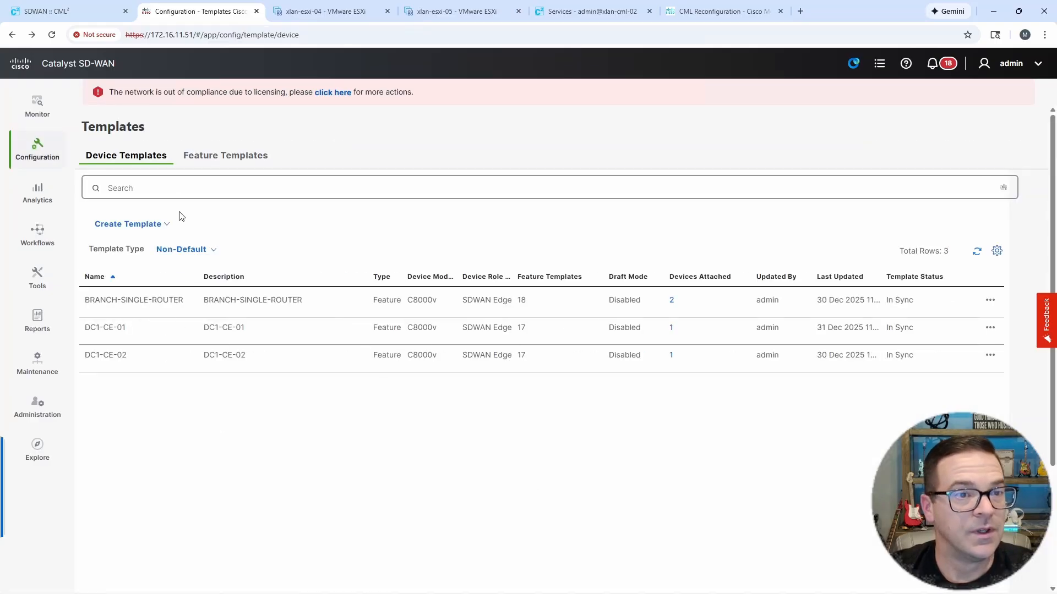
left_click(213, 154)
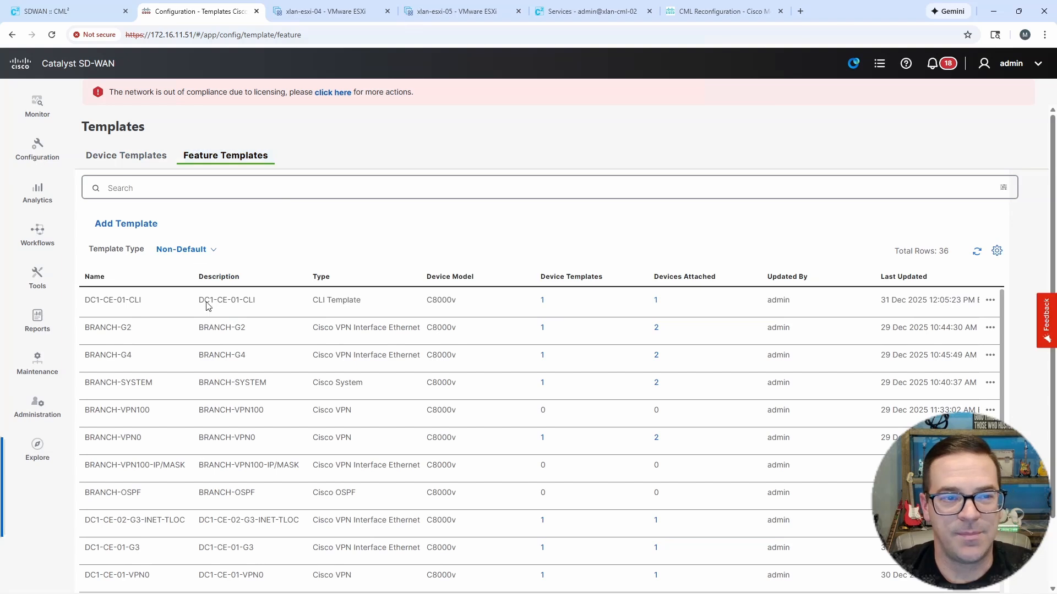
left_click(990, 300)
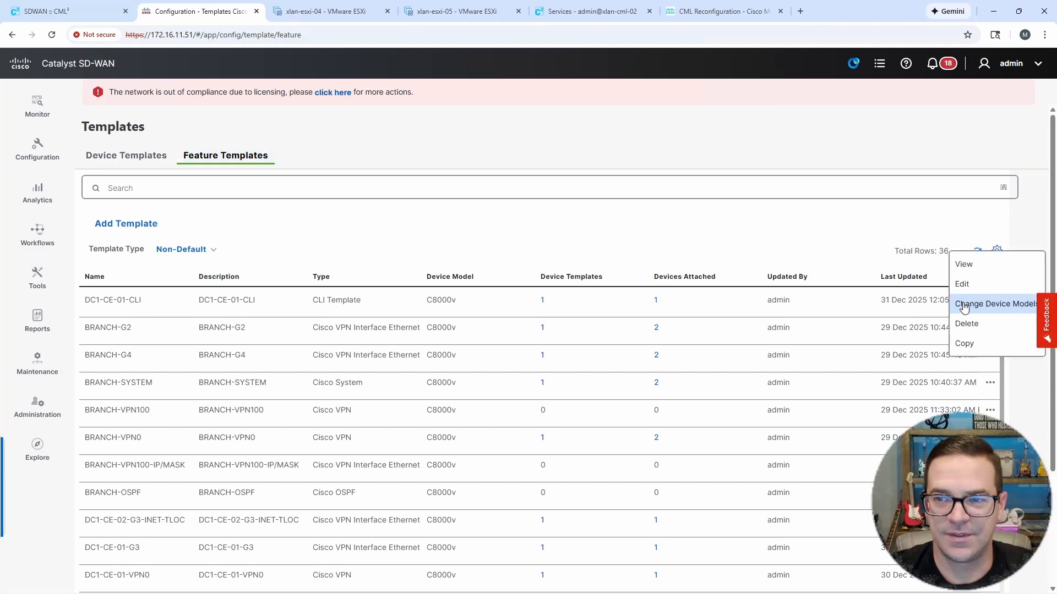
left_click(970, 286)
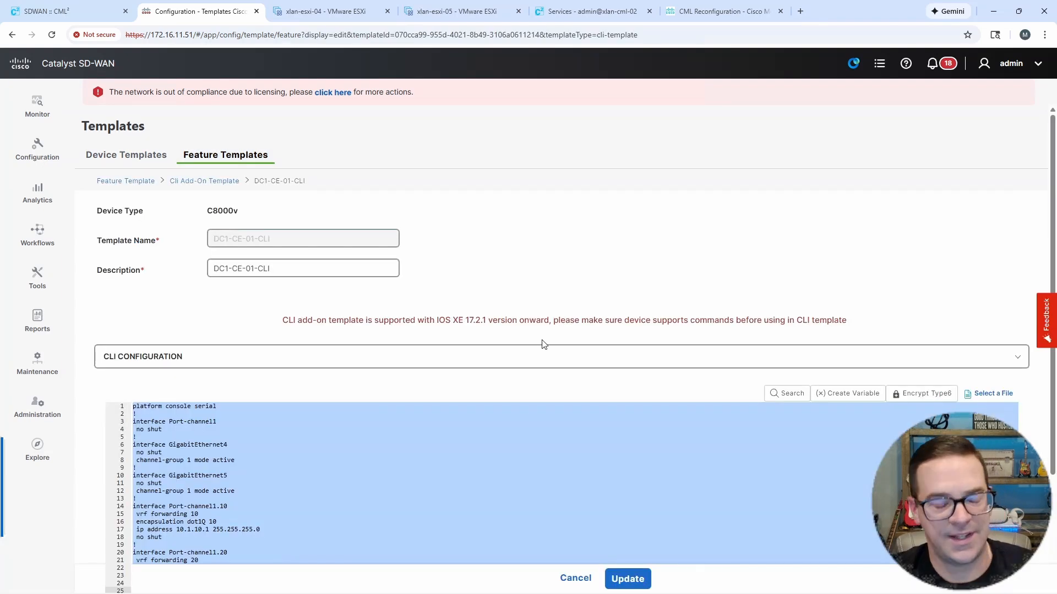
Step: Enlarge the page and review the Port-channel1, GigabitEthernet4 and GigabitEthernet5 blocks in the CLI configuration
key("ctrl+plus")
key("ctrl+plus")
key("ctrl+plus")
key("ctrl+plus")
scroll(516, 390, "down", 5)
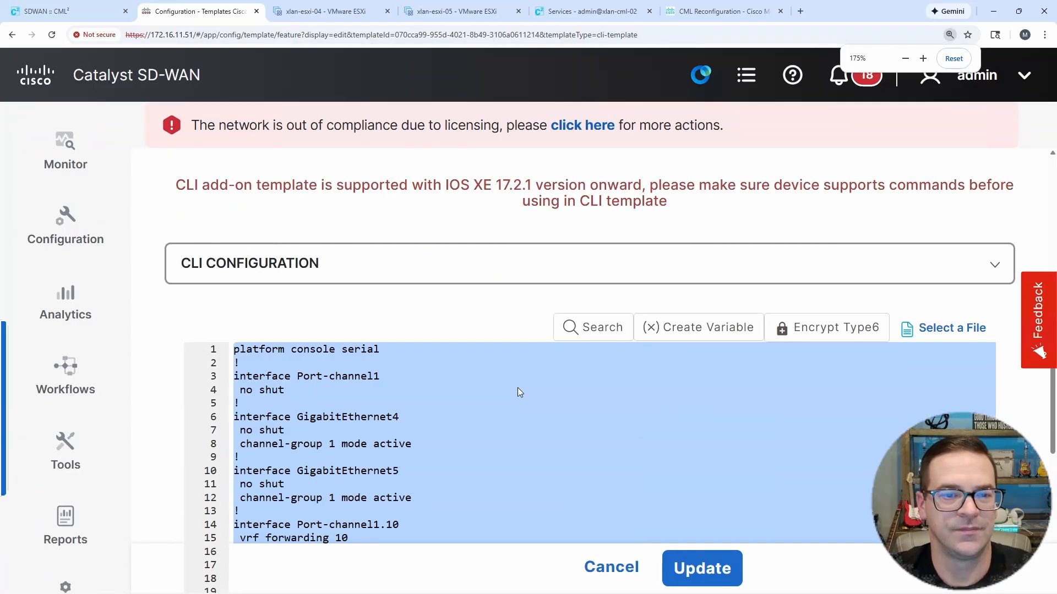
left_click(514, 330)
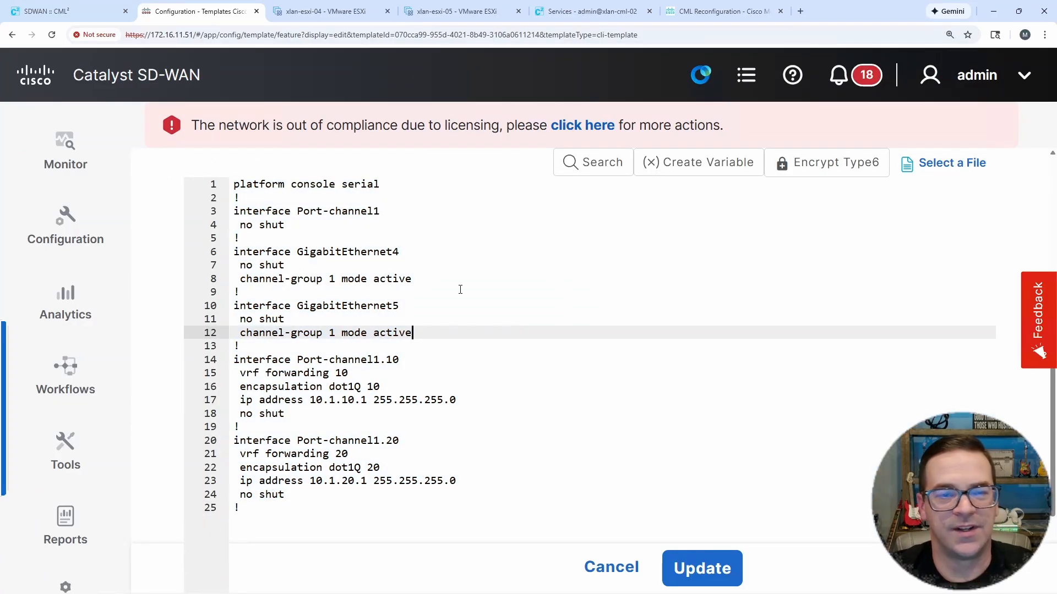
left_click_drag(233, 211, 448, 342)
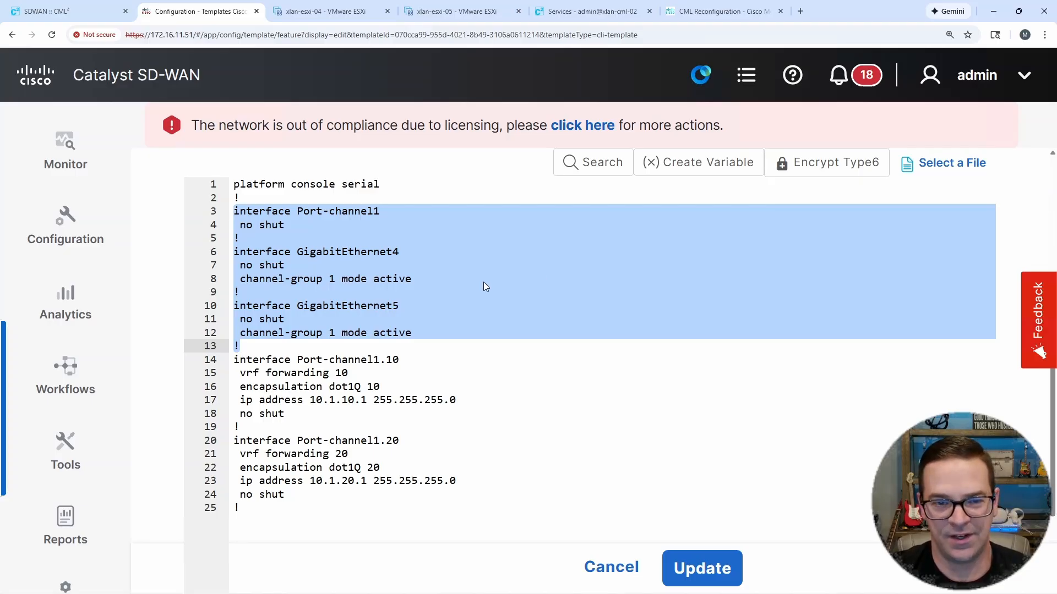
left_click(287, 350)
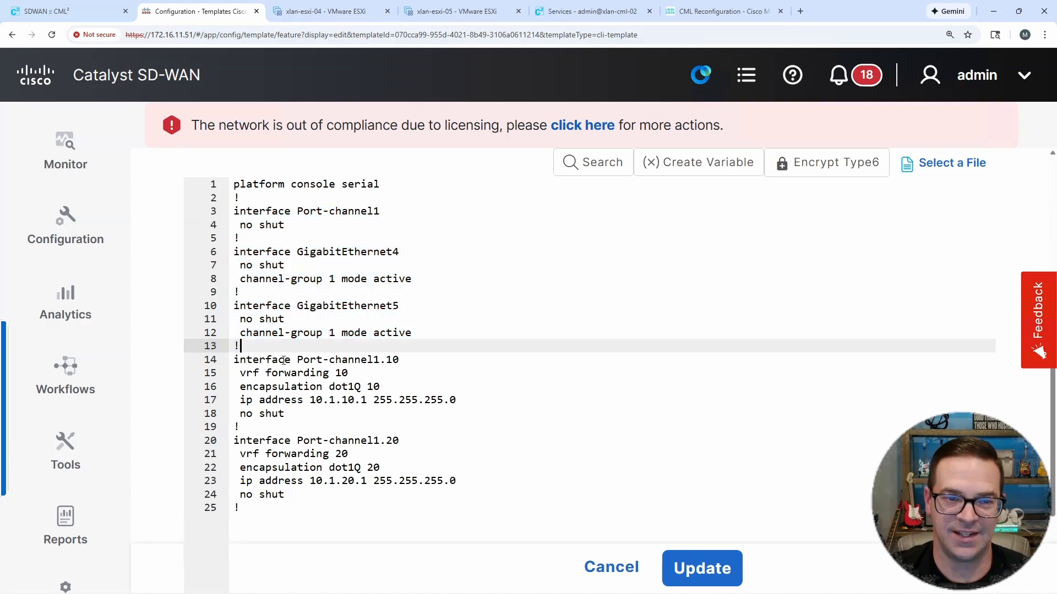
Step: Review the Port-channel1.10 subinterface block in the CLI configuration, especially its VRF forwarding and dot1Q encapsulation lines
left_click_drag(249, 358, 435, 410)
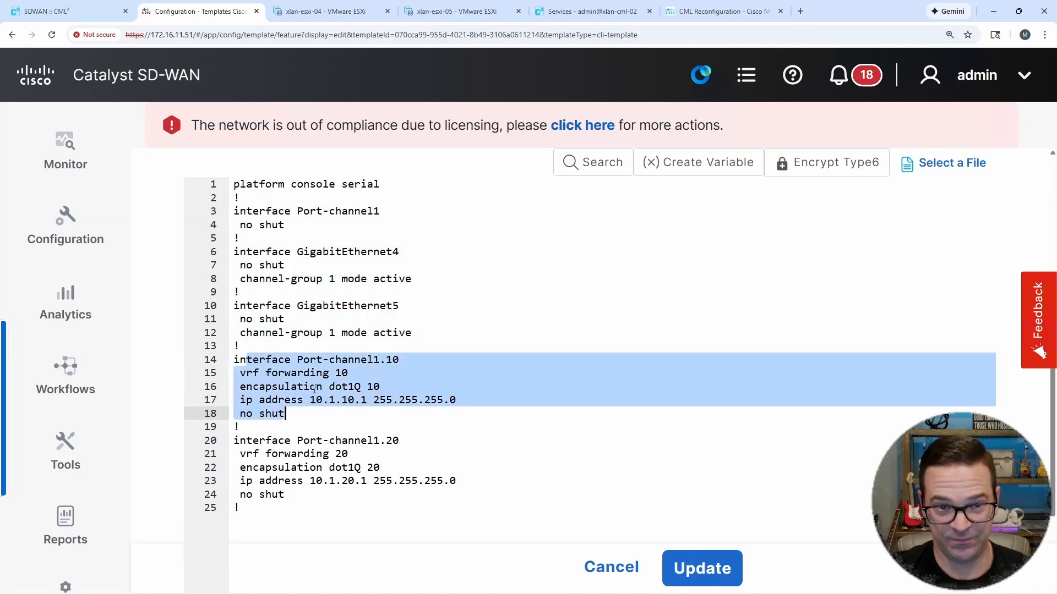
left_click(321, 385)
left_click_drag(246, 373, 359, 374)
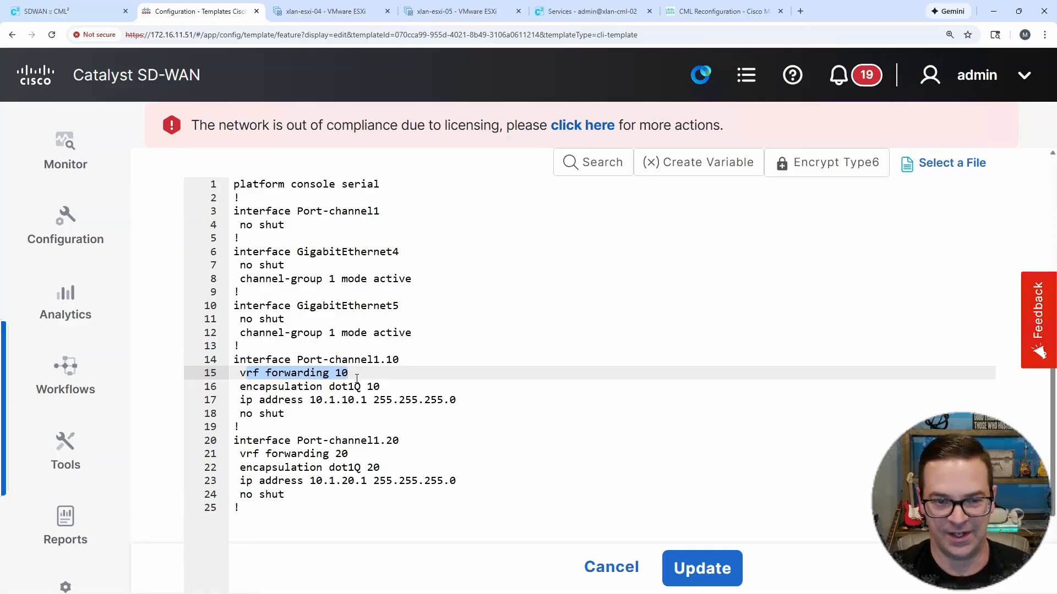
left_click(361, 386)
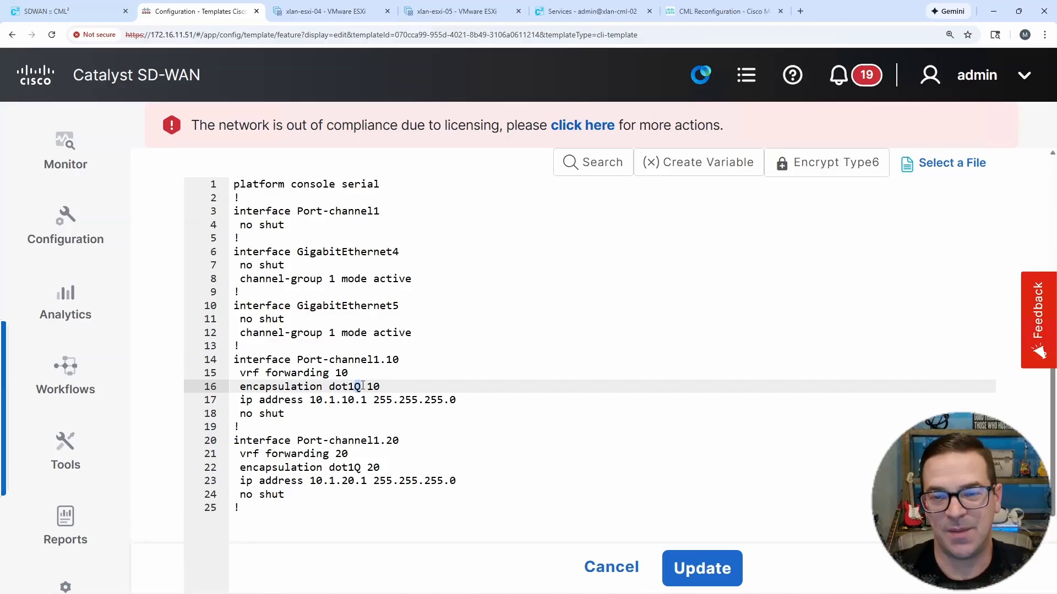
left_click(419, 335)
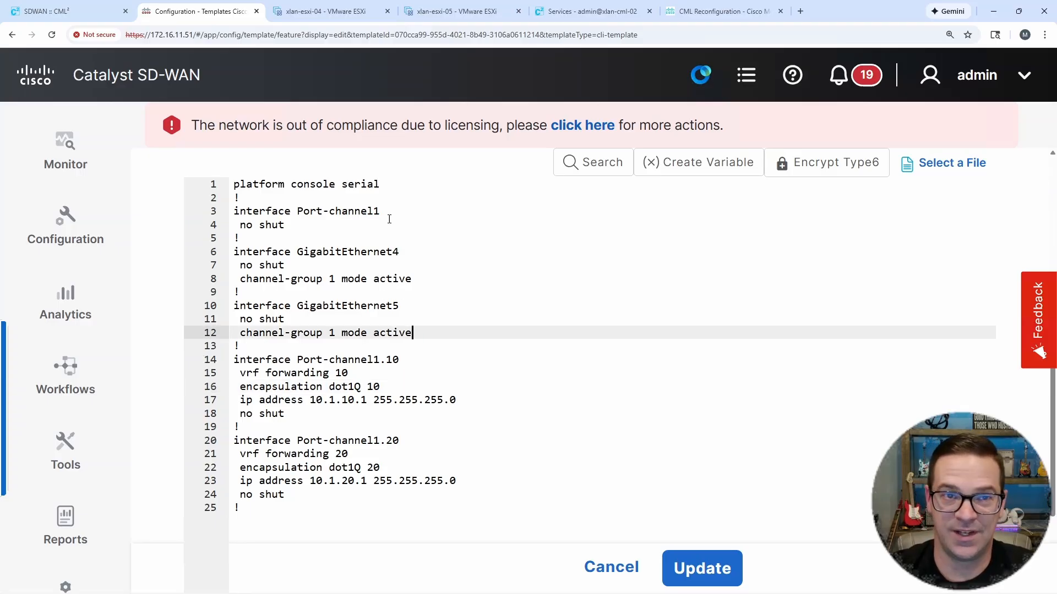
left_click(552, 347)
Step: Reduce the page zoom and switch to the SDWAN lab topology in Cisco Modeling Labs
key("ctrl+minus")
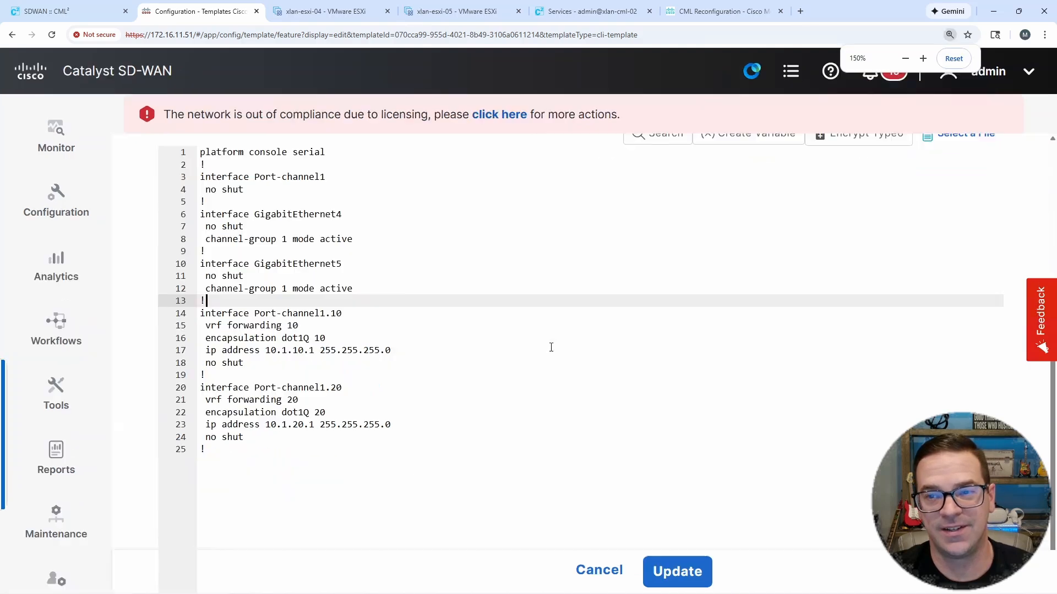
key("ctrl+minus")
key("ctrl+minus")
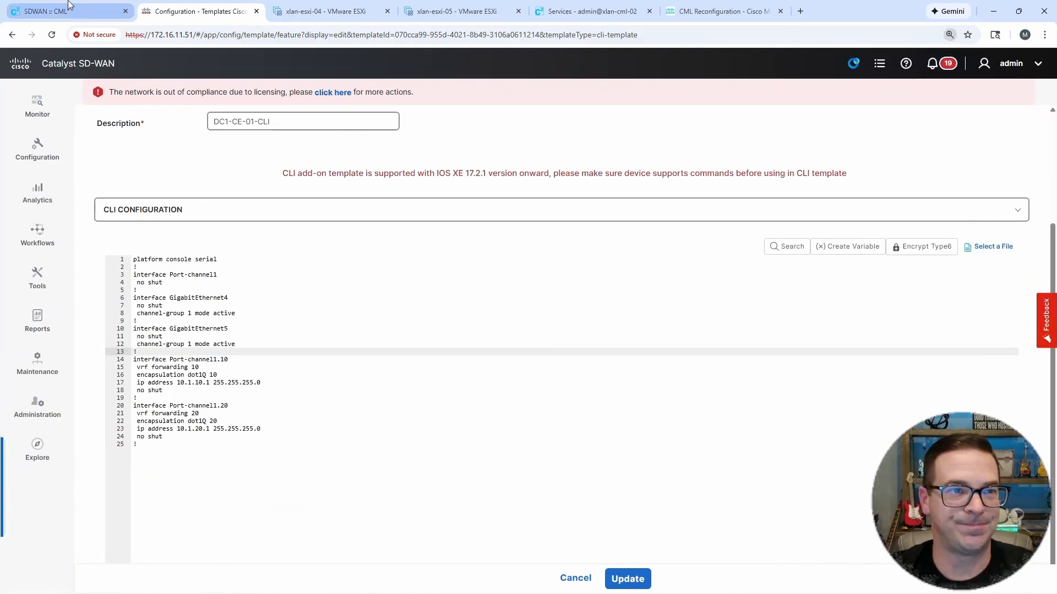
left_click(64, 11)
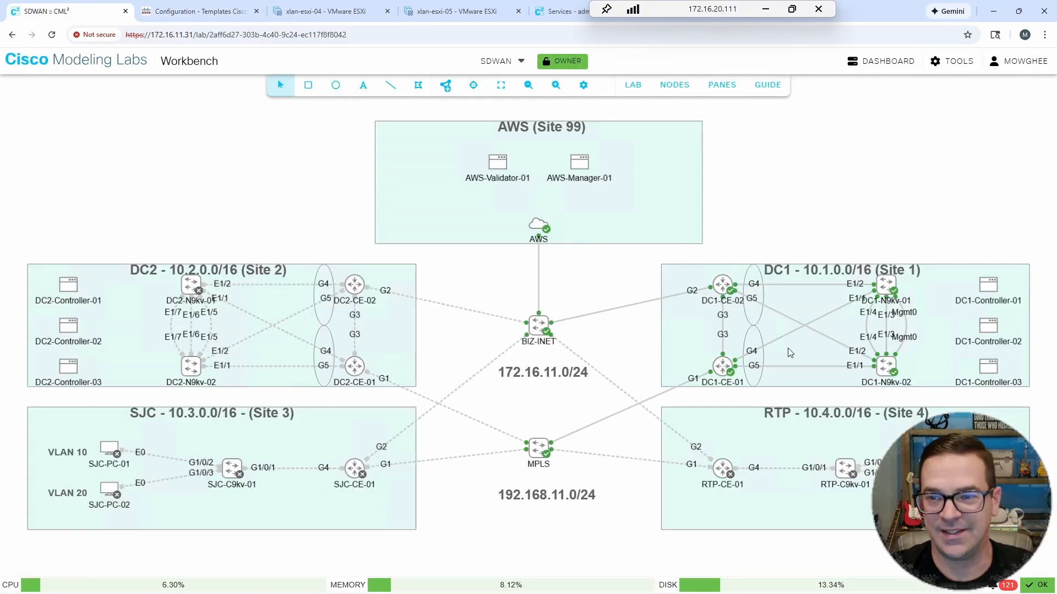